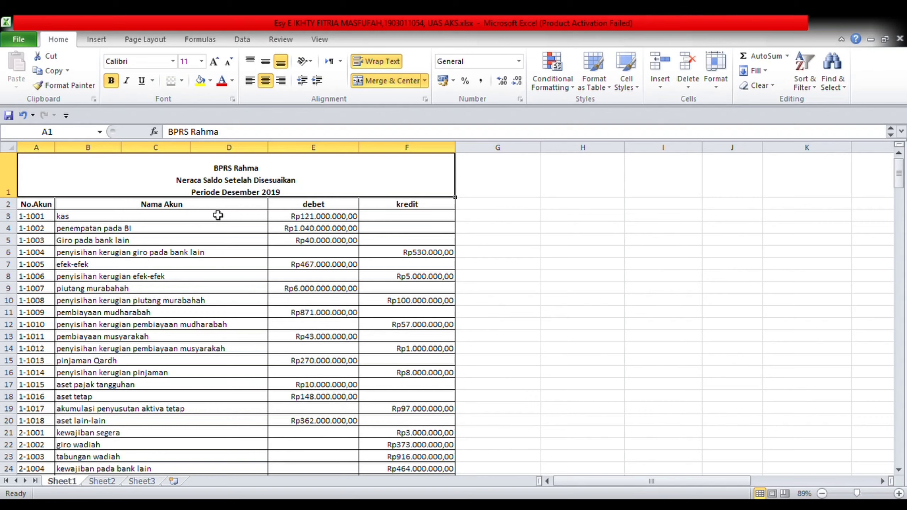
Review the accounts of the adjusted trial balance from kas down to the JUMLAH row and inspect the debit total's formula
{"action": "left_click", "coordinate": [153, 216]}
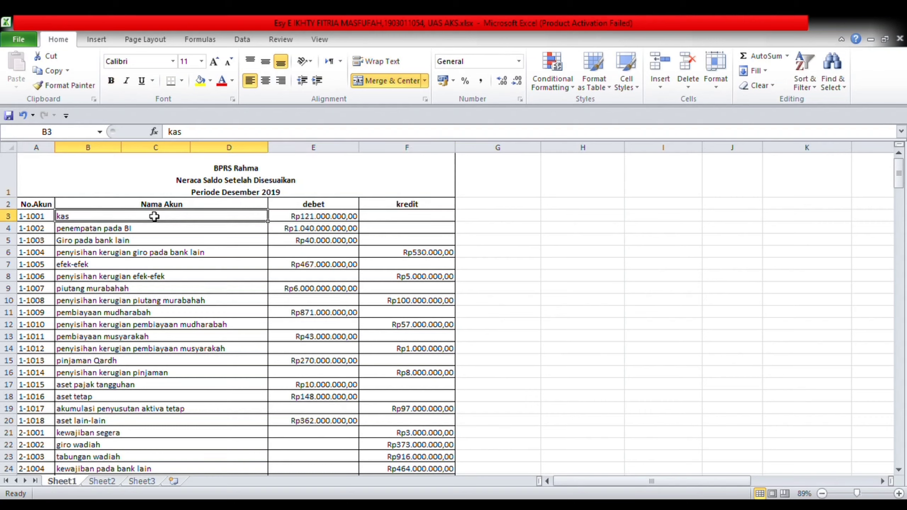
{"action": "key", "text": "Down"}
{"action": "key", "text": "Down"}
{"action": "key", "text": "Down"}
{"action": "key", "text": "Down"}
{"action": "key", "text": "Down"}
{"action": "key", "text": "Down"}
{"action": "key", "text": "Down"}
{"action": "key", "text": "Down"}
{"action": "key", "text": "Down"}
{"action": "key", "text": "Down"}
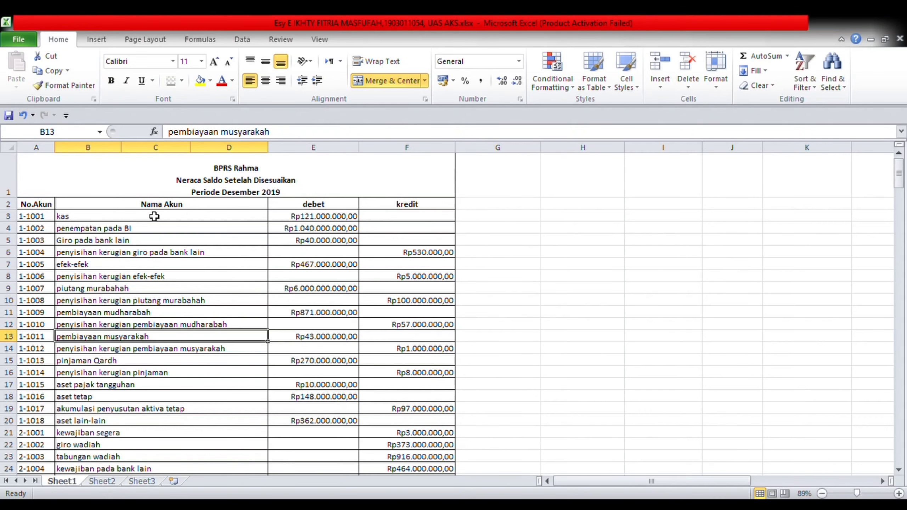
{"action": "key", "text": "Down"}
{"action": "key", "text": "Down"}
{"action": "key", "text": "Down"}
{"action": "key", "text": "Down"}
{"action": "key", "text": "Down"}
{"action": "key", "text": "Down"}
{"action": "key", "text": "Down"}
{"action": "key", "text": "Down"}
{"action": "key", "text": "Down"}
{"action": "key", "text": "Down"}
{"action": "key", "text": "Down"}
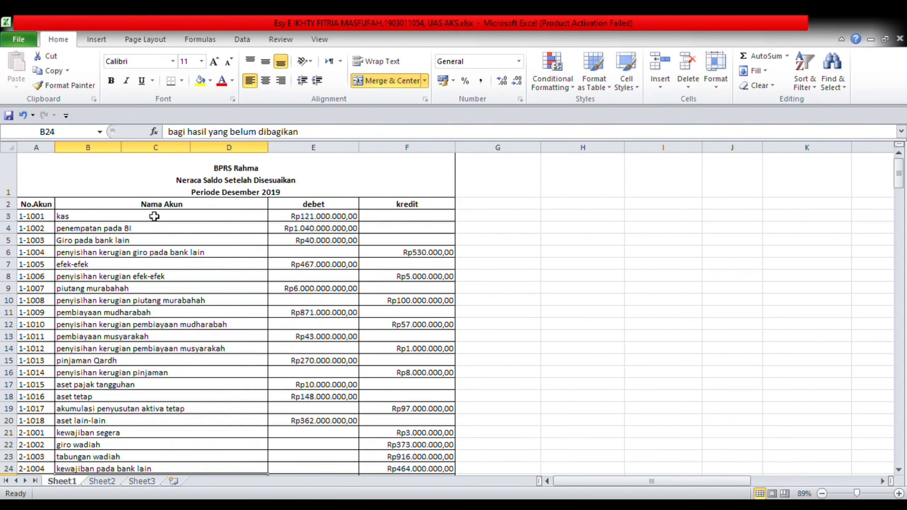
{"action": "key", "text": "Down"}
{"action": "key", "text": "Down"}
{"action": "key", "text": "Down"}
{"action": "key", "text": "Down"}
{"action": "key", "text": "Down"}
{"action": "key", "text": "Down"}
{"action": "key", "text": "Down"}
{"action": "key", "text": "Down"}
{"action": "key", "text": "Down"}
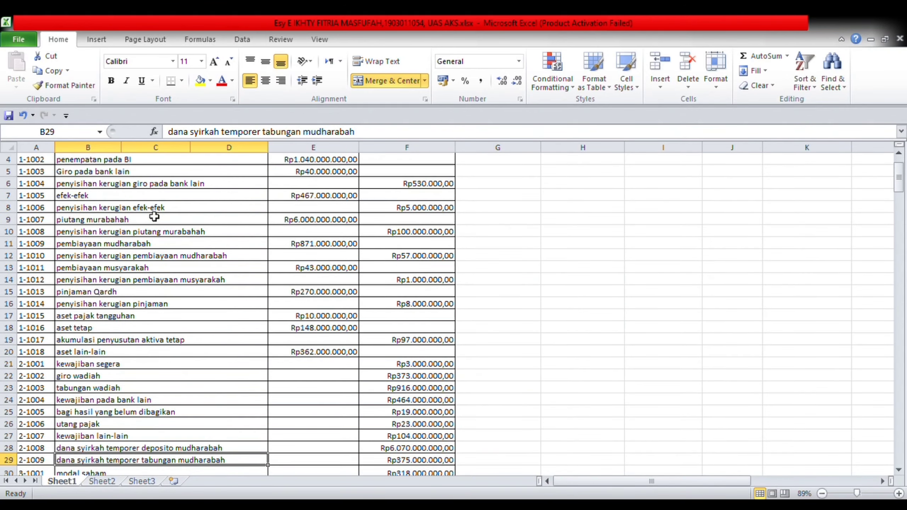
{"action": "key", "text": "Down"}
{"action": "key", "text": "Down"}
{"action": "key", "text": "Down"}
{"action": "key", "text": "Down"}
{"action": "key", "text": "Down"}
{"action": "key", "text": "Down"}
{"action": "key", "text": "Down"}
{"action": "key", "text": "Down"}
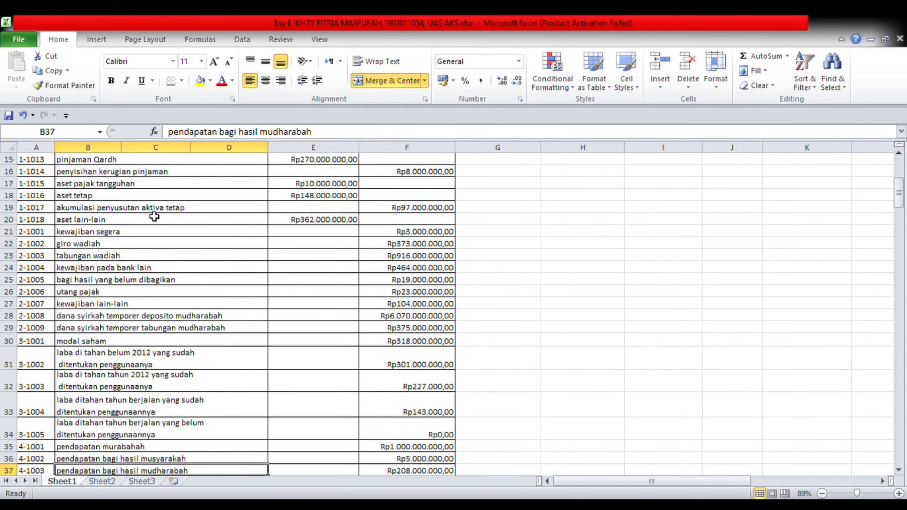
{"action": "key", "text": "Down"}
{"action": "key", "text": "Down"}
{"action": "key", "text": "Down"}
{"action": "key", "text": "Down"}
{"action": "key", "text": "Down"}
{"action": "key", "text": "Down"}
{"action": "key", "text": "Down"}
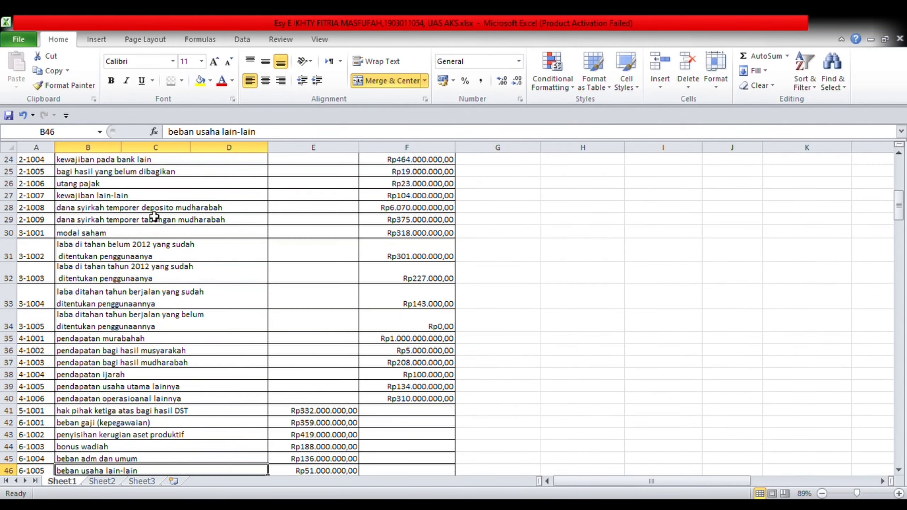
{"action": "key", "text": "Down"}
{"action": "key", "text": "Down"}
{"action": "key", "text": "Down"}
{"action": "key", "text": "Down"}
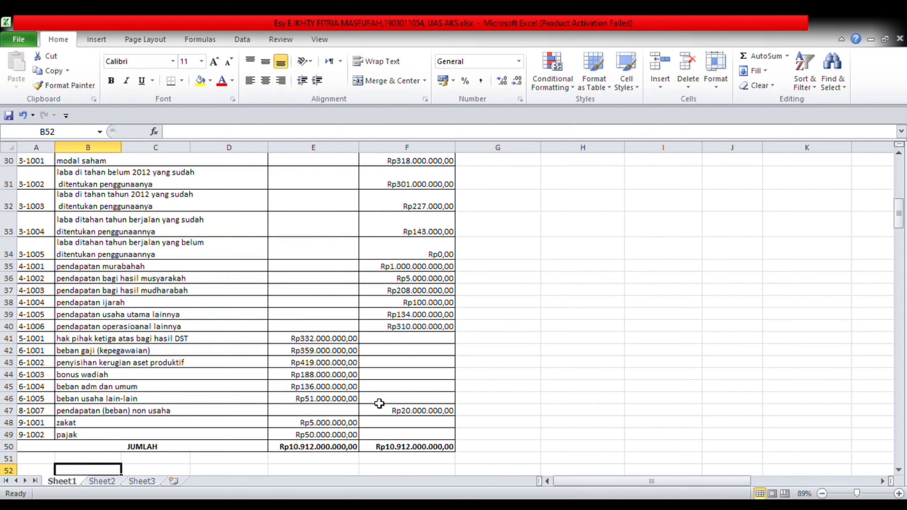
{"action": "left_click", "coordinate": [330, 447]}
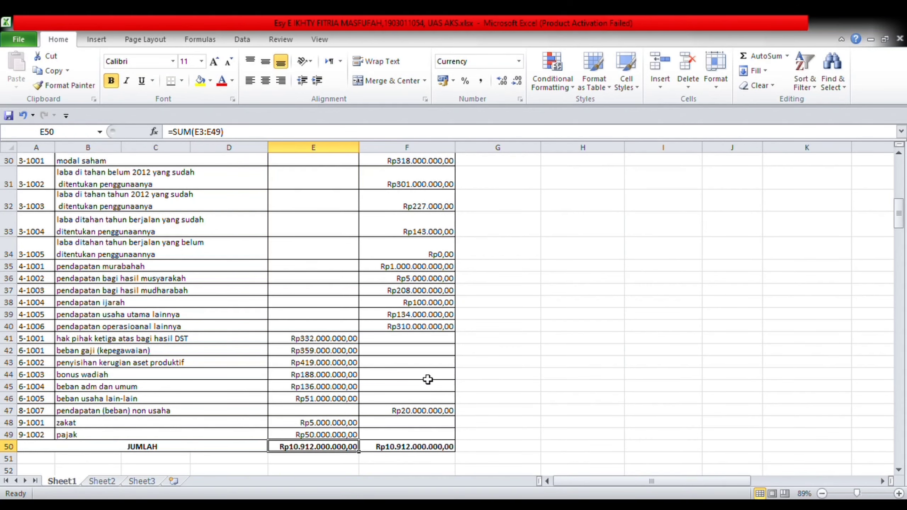
Look through the Laporan Laba Rugi below the trial balance, from its heading down to the operating expense rows
{"action": "key", "text": "Down"}
{"action": "key", "text": "Down"}
{"action": "key", "text": "Down"}
{"action": "key", "text": "Down"}
{"action": "key", "text": "Down"}
{"action": "key", "text": "Down"}
{"action": "key", "text": "Down"}
{"action": "key", "text": "Down"}
{"action": "key", "text": "Down"}
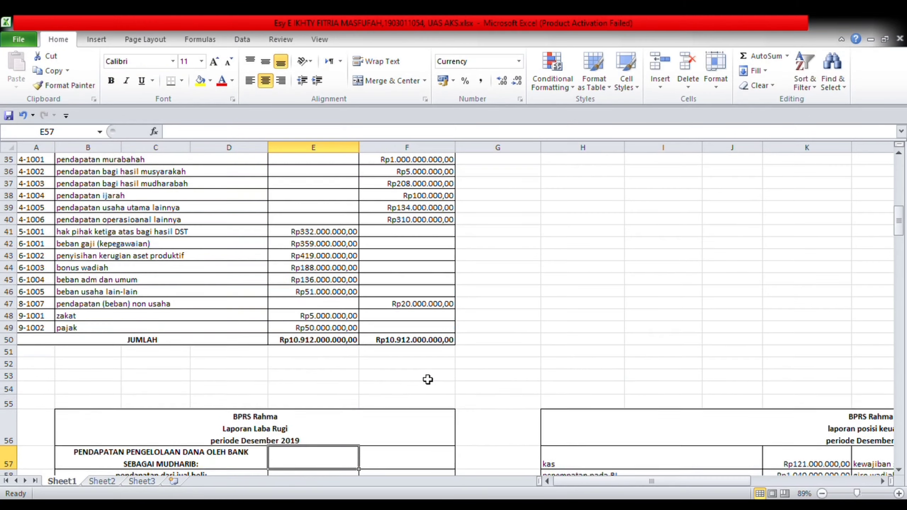
{"action": "key", "text": "Down"}
{"action": "key", "text": "Down"}
{"action": "key", "text": "Down"}
{"action": "key", "text": "Down"}
{"action": "key", "text": "Down"}
{"action": "key", "text": "Down"}
{"action": "key", "text": "Down"}
{"action": "key", "text": "Down"}
{"action": "key", "text": "Down"}
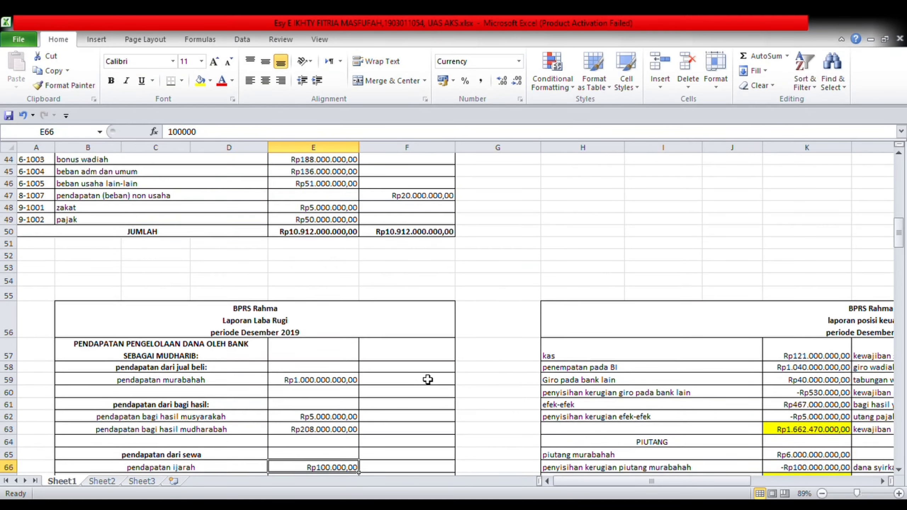
{"action": "key", "text": "Down"}
{"action": "key", "text": "Down"}
{"action": "key", "text": "Down"}
{"action": "key", "text": "Down"}
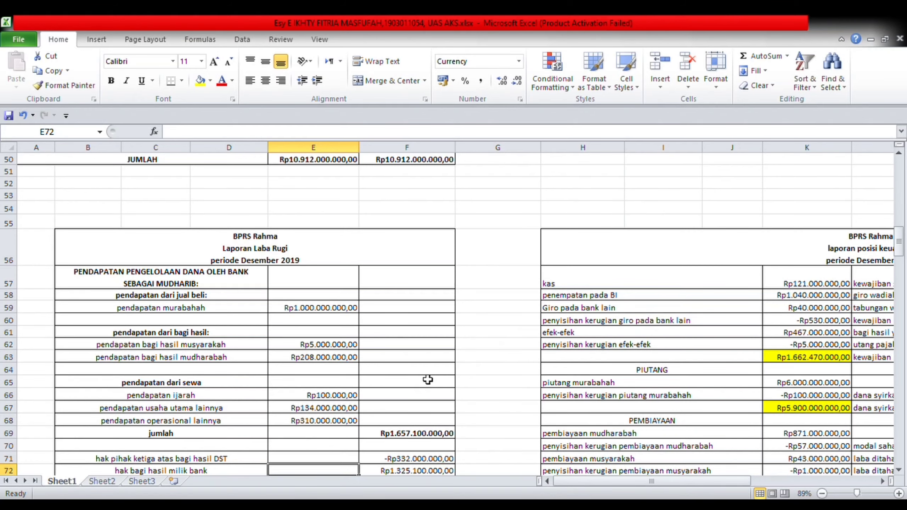
{"action": "key", "text": "Down"}
{"action": "key", "text": "Down"}
{"action": "key", "text": "Down"}
{"action": "key", "text": "Down"}
{"action": "key", "text": "Down"}
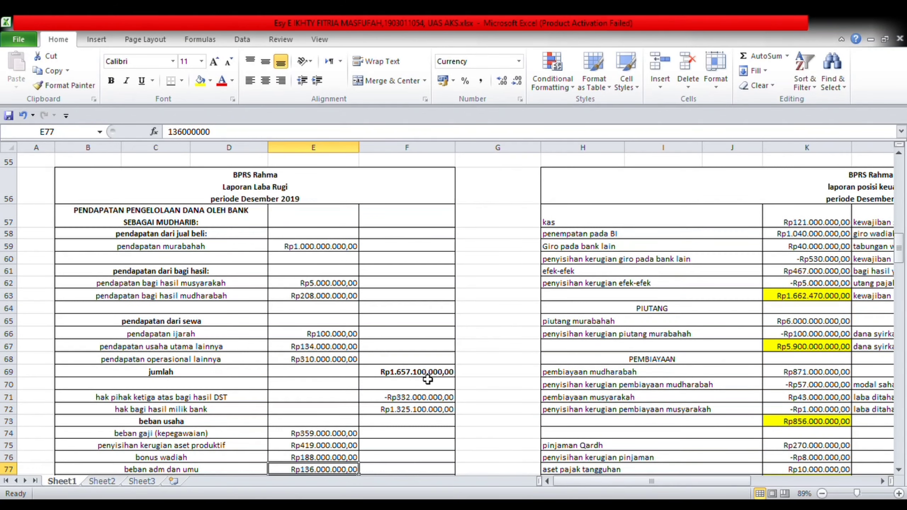
{"action": "key", "text": "Down"}
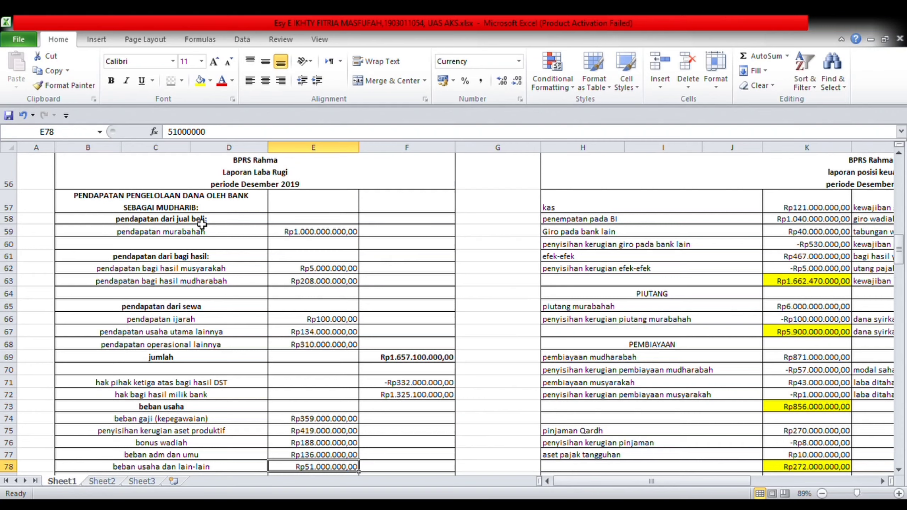
Examine the revenue accounts in rows 58 to 68 of the income statement and the formula of their total in F69
{"action": "left_click", "coordinate": [176, 221]}
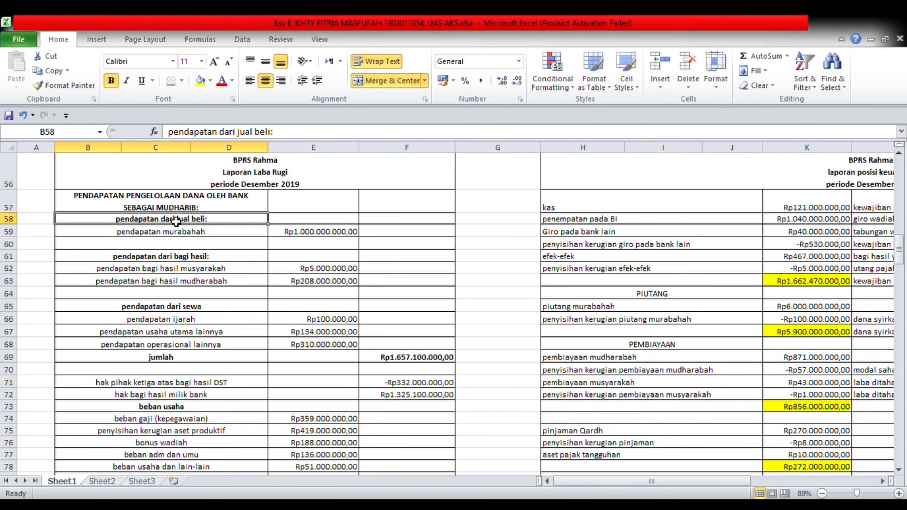
{"action": "left_click_drag", "start_coordinate": [176, 221], "coordinate": [193, 346]}
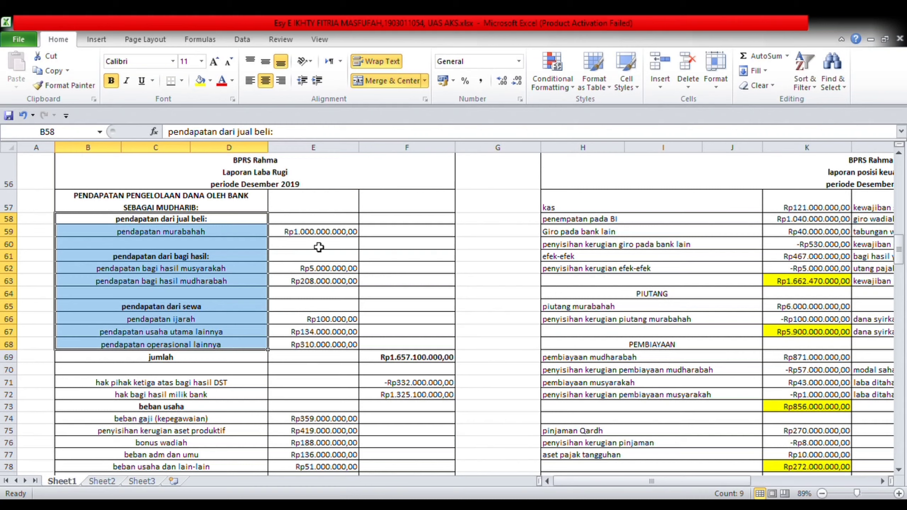
{"action": "left_click", "coordinate": [326, 233]}
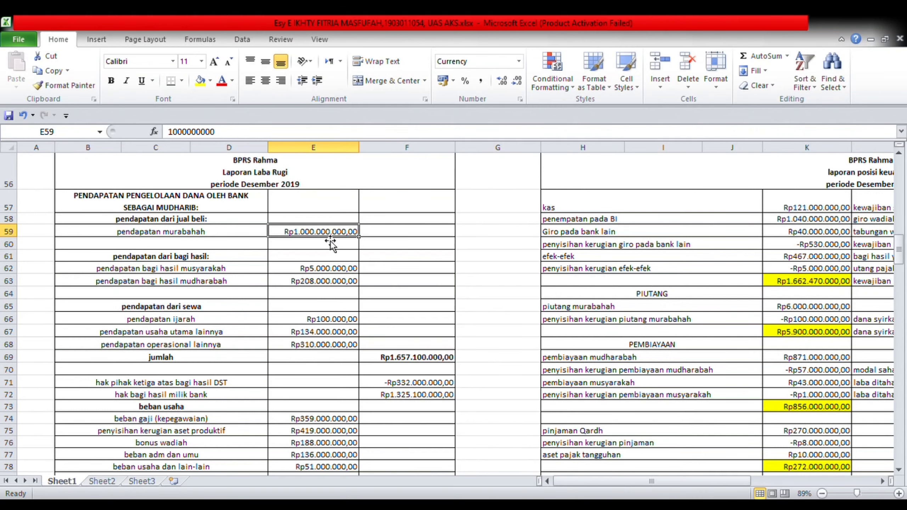
{"action": "left_click", "coordinate": [429, 357]}
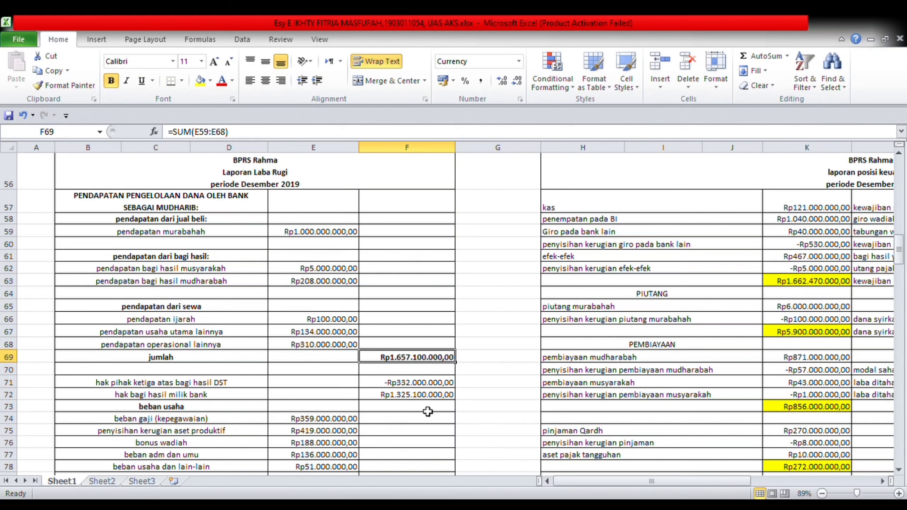
Examine how hak bagi hasil milik bank in F72 is calculated from the revenue total and the third-party share in F69:F71
{"action": "key", "text": "Down"}
{"action": "key", "text": "Down"}
{"action": "key", "text": "Down"}
{"action": "key", "text": "Down"}
{"action": "key", "text": "Down"}
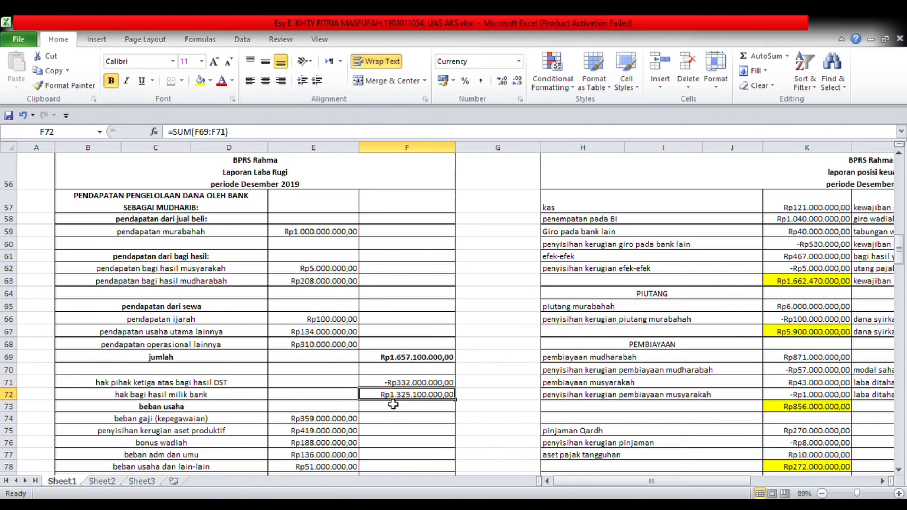
{"action": "key", "text": "Down"}
{"action": "key", "text": "Down"}
{"action": "key", "text": "Down"}
{"action": "key", "text": "Down"}
{"action": "key", "text": "Down"}
{"action": "key", "text": "Down"}
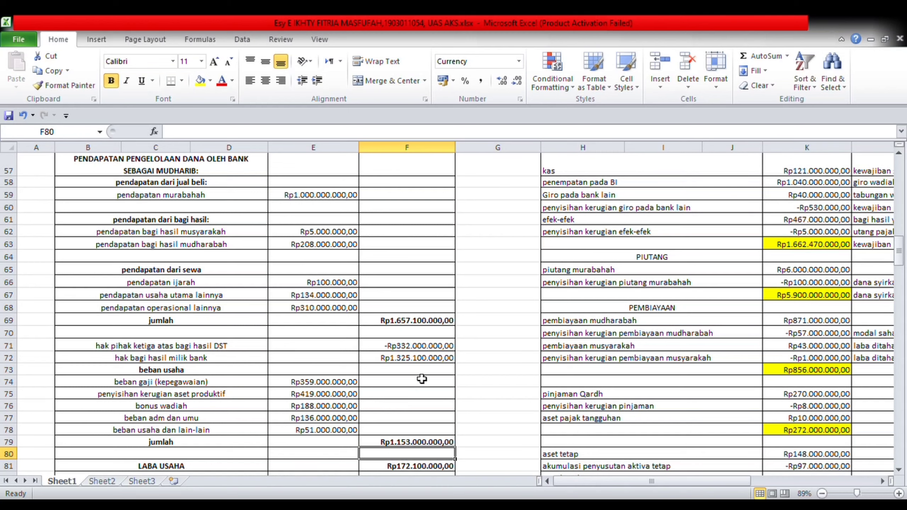
{"action": "left_click", "coordinate": [405, 333]}
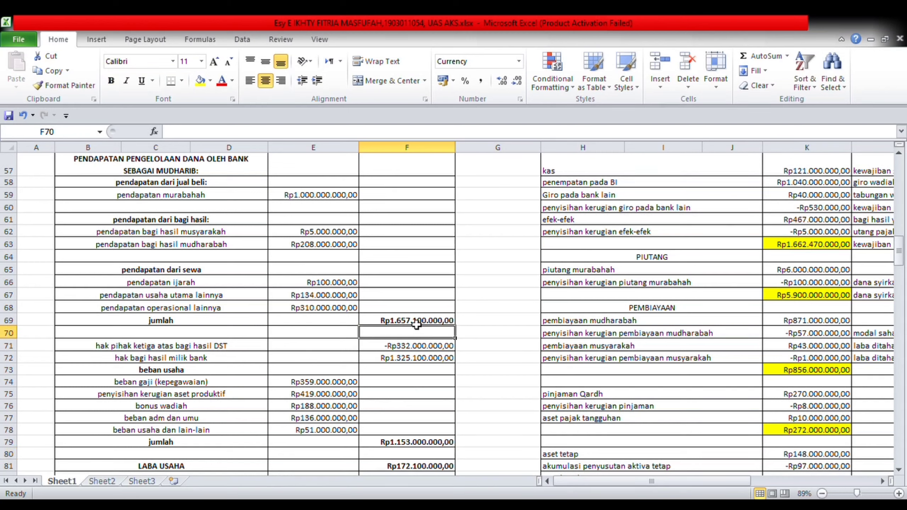
{"action": "left_click", "coordinate": [412, 322]}
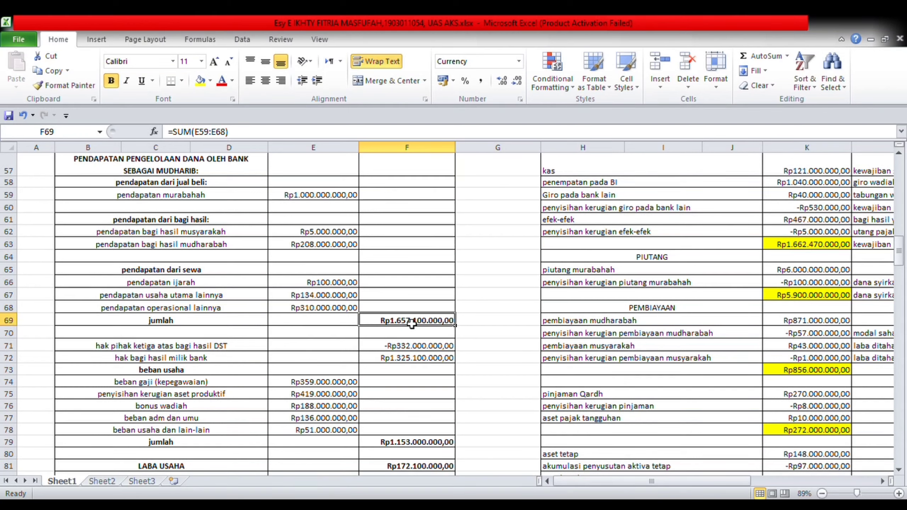
{"action": "left_click_drag", "start_coordinate": [411, 325], "coordinate": [420, 351]}
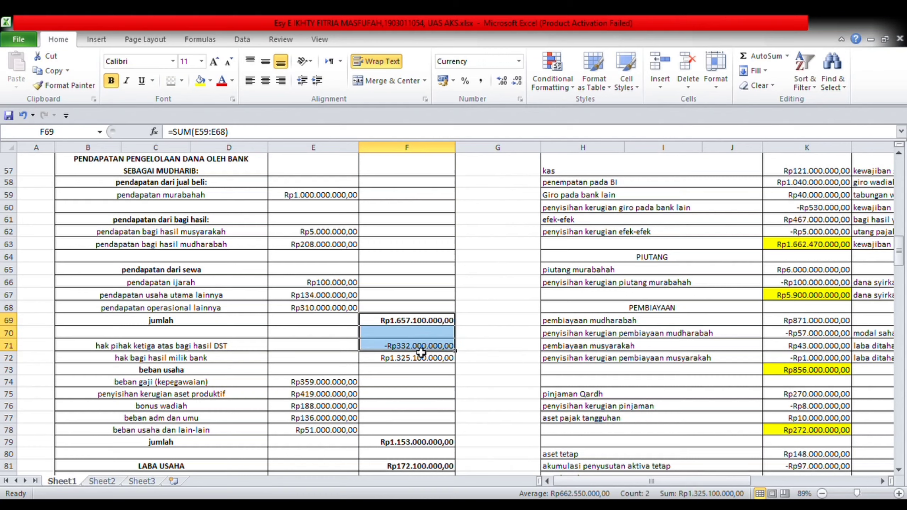
{"action": "left_click", "coordinate": [426, 360]}
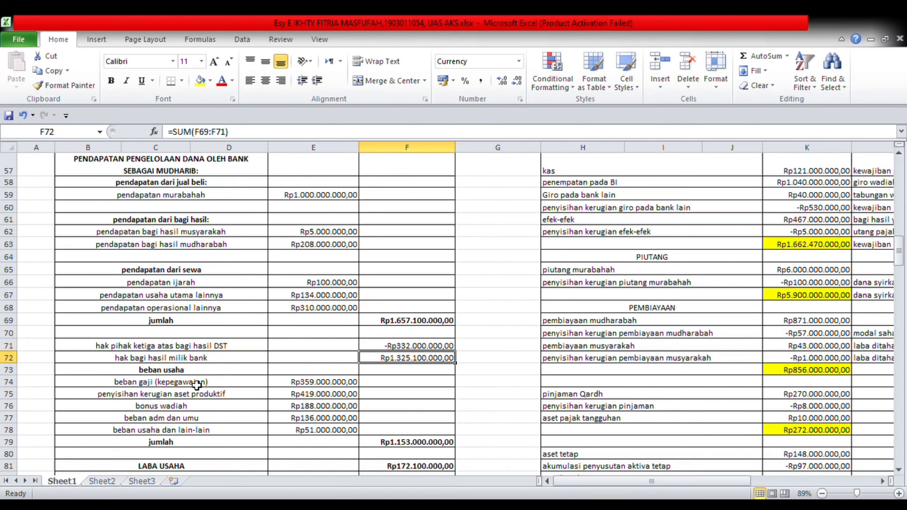
Review the beban usaha accounts from beban gaji to beban usaha dan lain-lain and the rows beneath them
{"action": "left_click", "coordinate": [214, 386]}
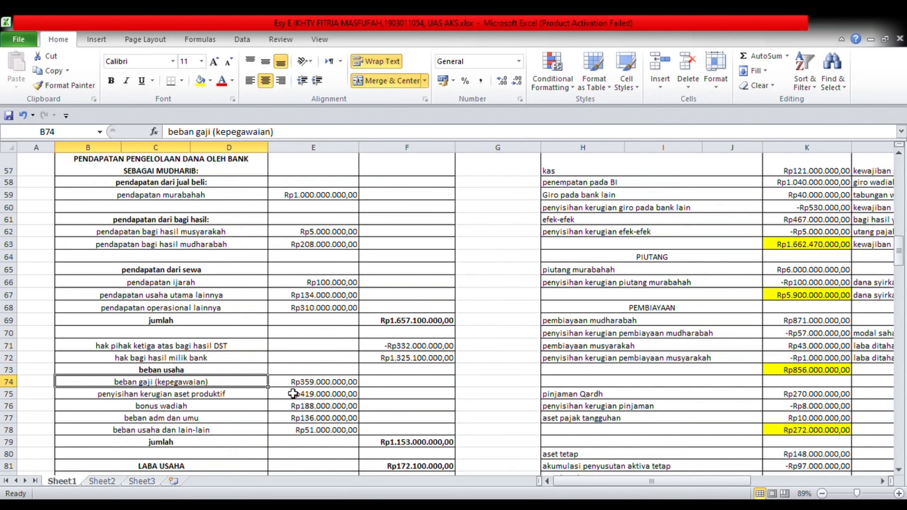
{"action": "left_click_drag", "start_coordinate": [203, 386], "coordinate": [207, 432]}
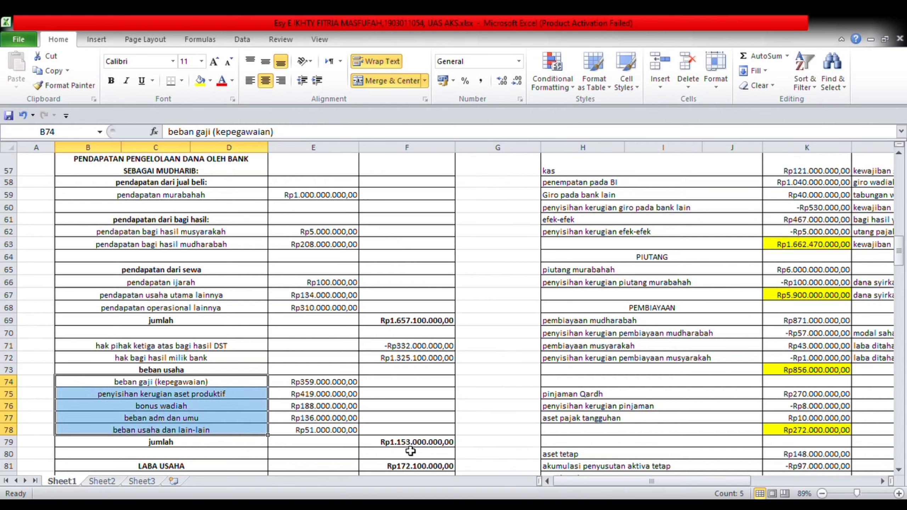
{"action": "key", "text": "Down"}
{"action": "key", "text": "Down"}
{"action": "key", "text": "Down"}
{"action": "key", "text": "Down"}
{"action": "key", "text": "Down"}
{"action": "key", "text": "Down"}
{"action": "key", "text": "Down"}
{"action": "key", "text": "Down"}
{"action": "key", "text": "Down"}
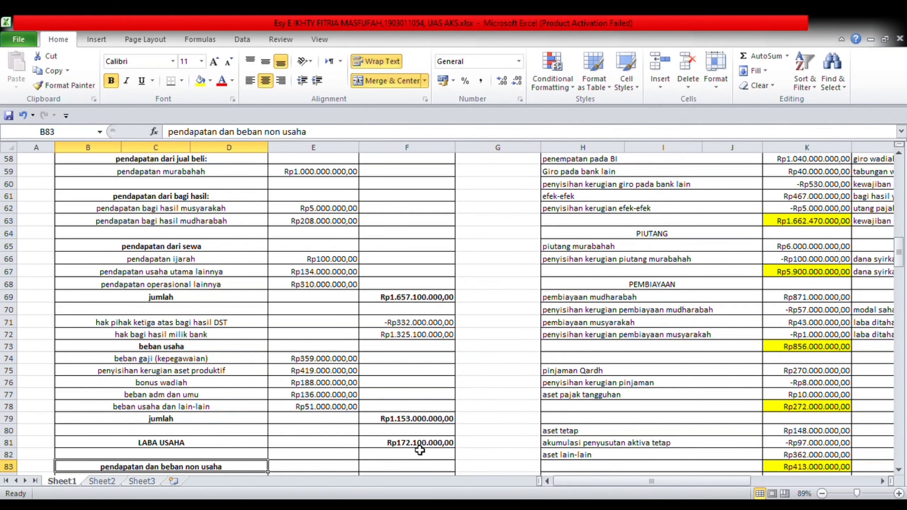
Inspect the LABA USAHA formula in F81 and the bank's profit share in F72 that it uses
{"action": "left_click", "coordinate": [419, 447]}
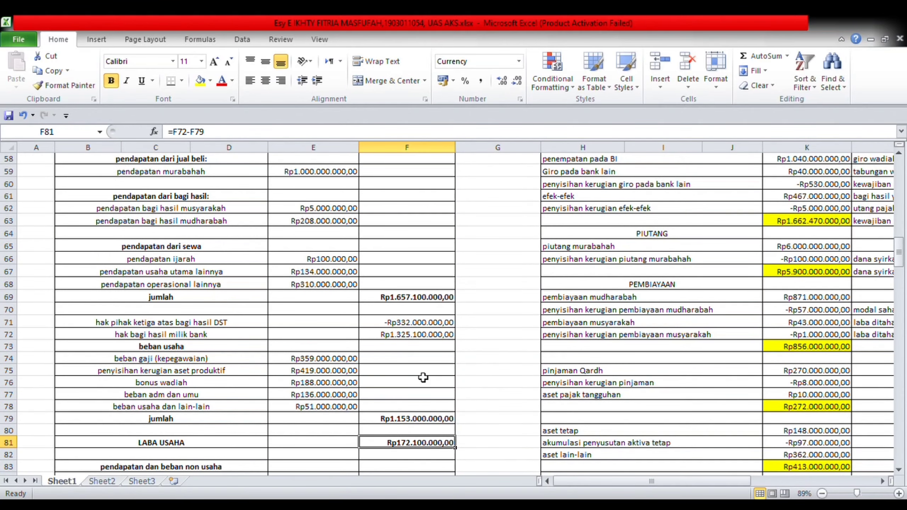
{"action": "left_click", "coordinate": [414, 339]}
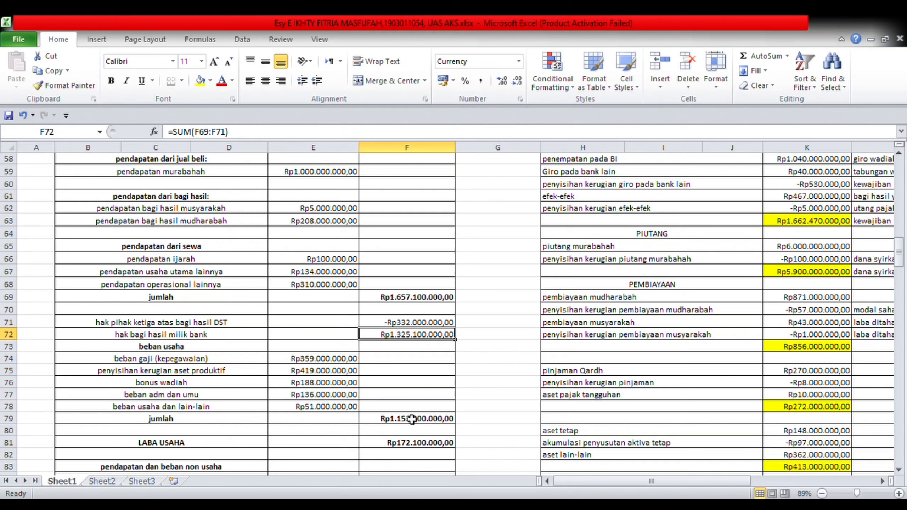
{"action": "left_click", "coordinate": [431, 444]}
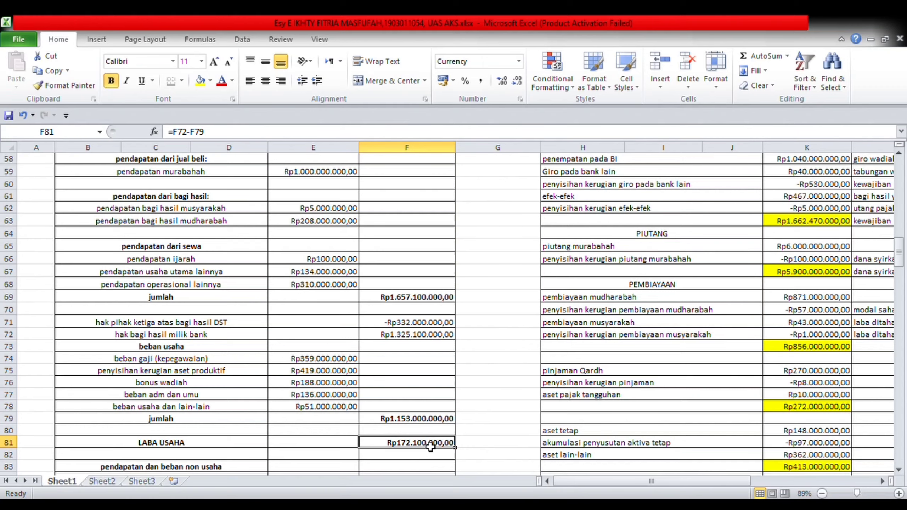
Examine the non-operating income, zakat and tax rows and check the F85 sum formula against LABA USAHA in F81
{"action": "key", "text": "Down"}
{"action": "key", "text": "Down"}
{"action": "key", "text": "Down"}
{"action": "key", "text": "Down"}
{"action": "key", "text": "Down"}
{"action": "key", "text": "Down"}
{"action": "key", "text": "Down"}
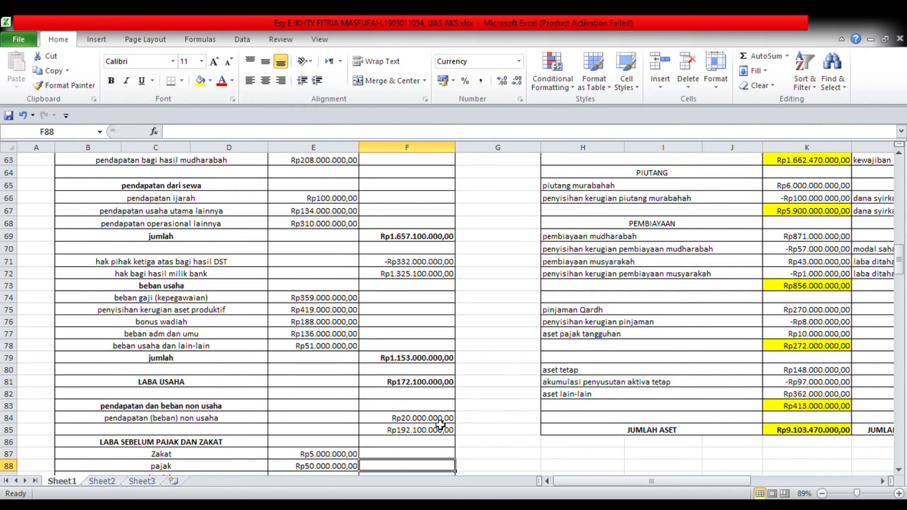
{"action": "left_click", "coordinate": [404, 433]}
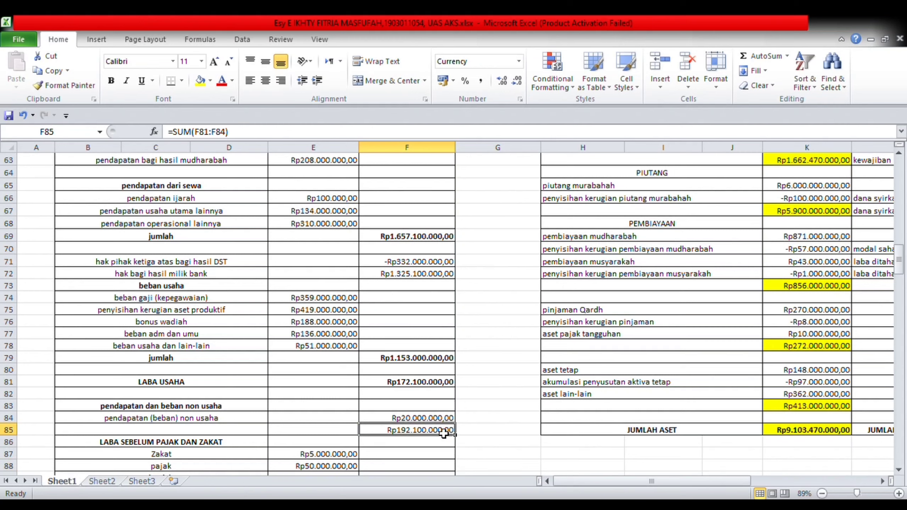
{"action": "left_click", "coordinate": [411, 387]}
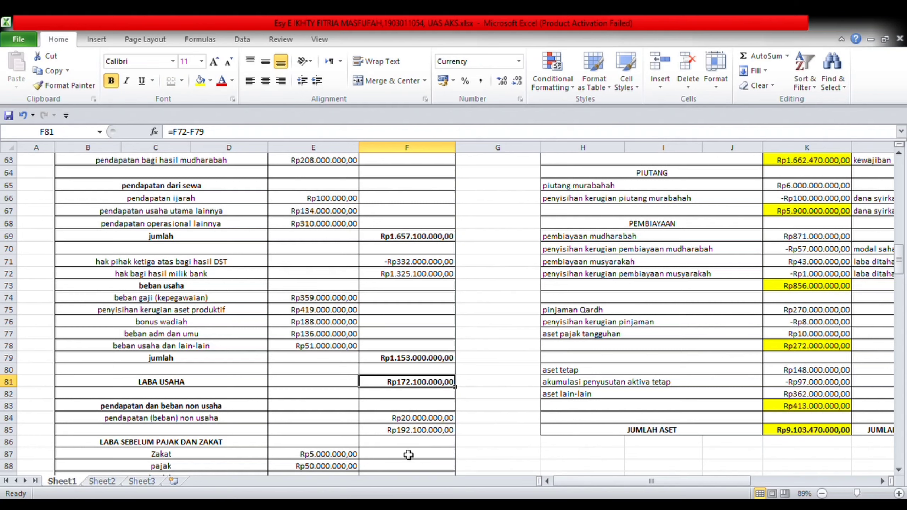
Highlight the sum of operating profit and non-operating income in F85 with a yellow fill
{"action": "left_click", "coordinate": [429, 454]}
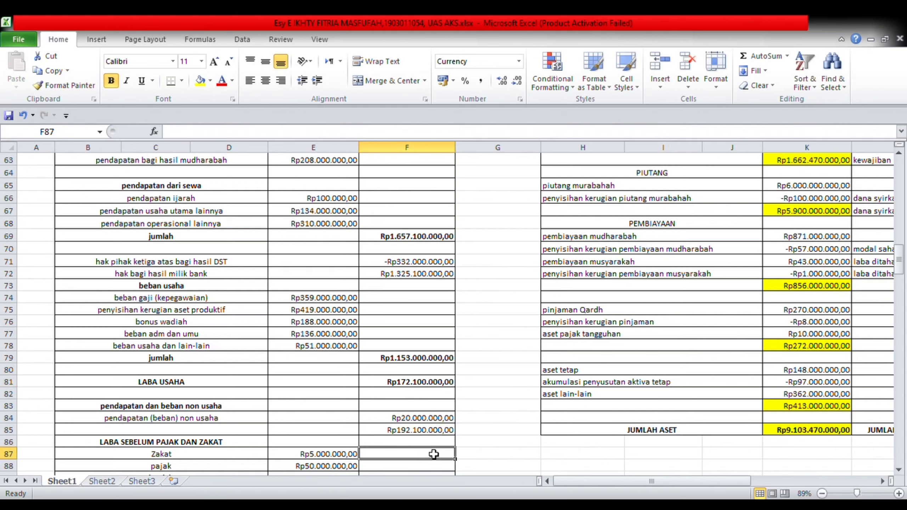
{"action": "left_click", "coordinate": [418, 432]}
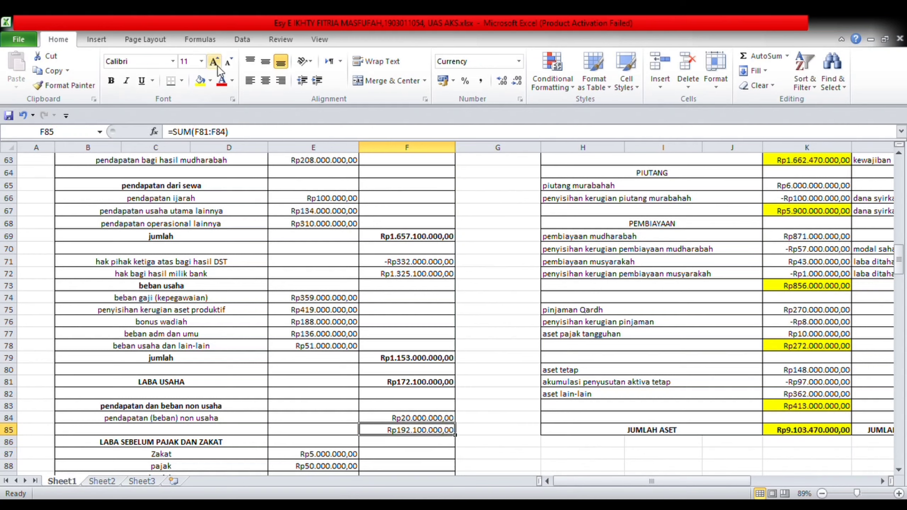
{"action": "left_click", "coordinate": [200, 81]}
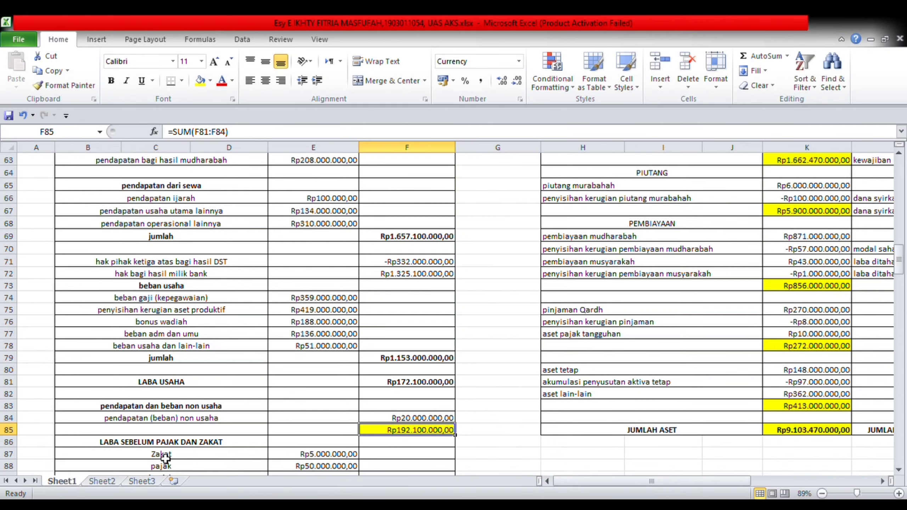
Inspect the LABA (RUGI) NETO formula in F91 and the zakat and tax total in F89 that it subtracts
{"action": "key", "text": "Down"}
{"action": "key", "text": "Down"}
{"action": "key", "text": "Down"}
{"action": "key", "text": "Down"}
{"action": "key", "text": "Down"}
{"action": "key", "text": "Down"}
{"action": "key", "text": "Down"}
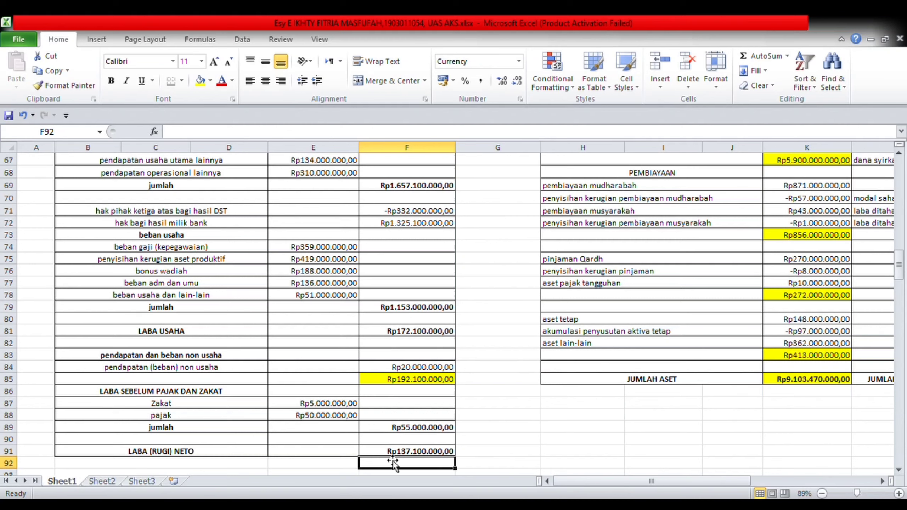
{"action": "left_click", "coordinate": [426, 455]}
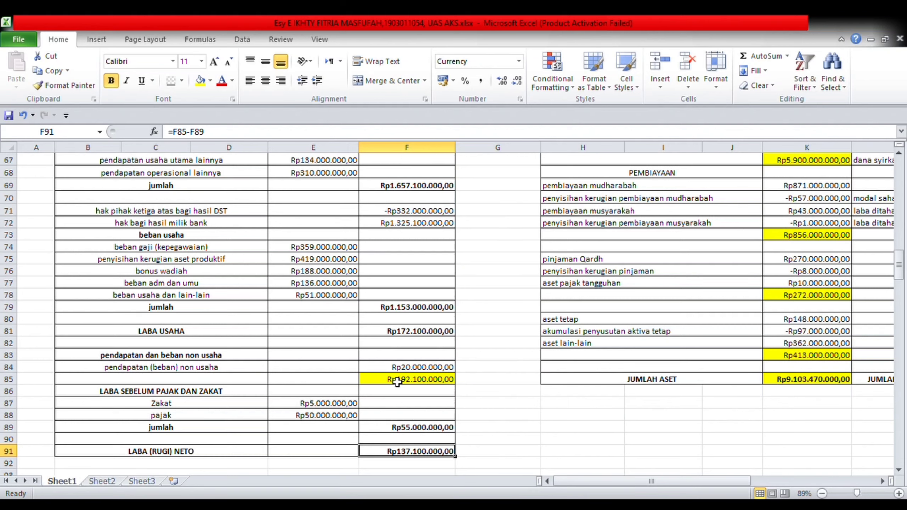
{"action": "left_click", "coordinate": [425, 432]}
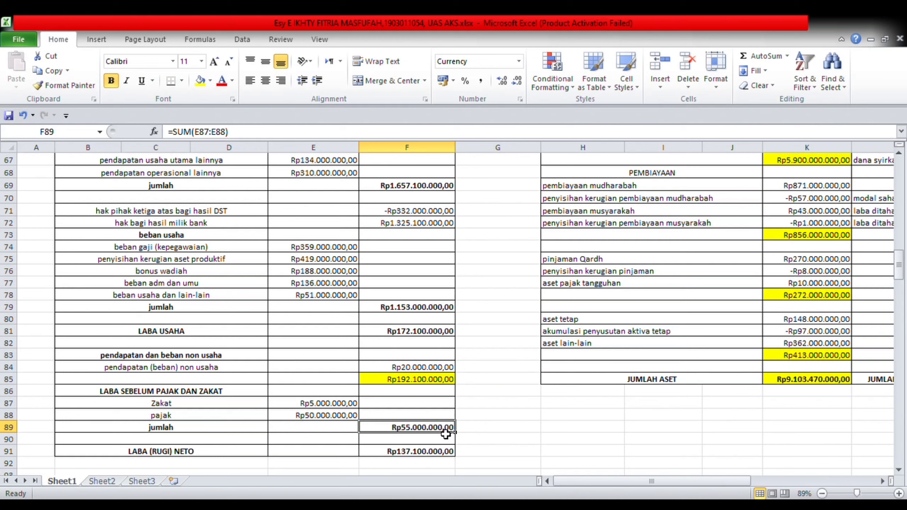
{"action": "left_click", "coordinate": [432, 455]}
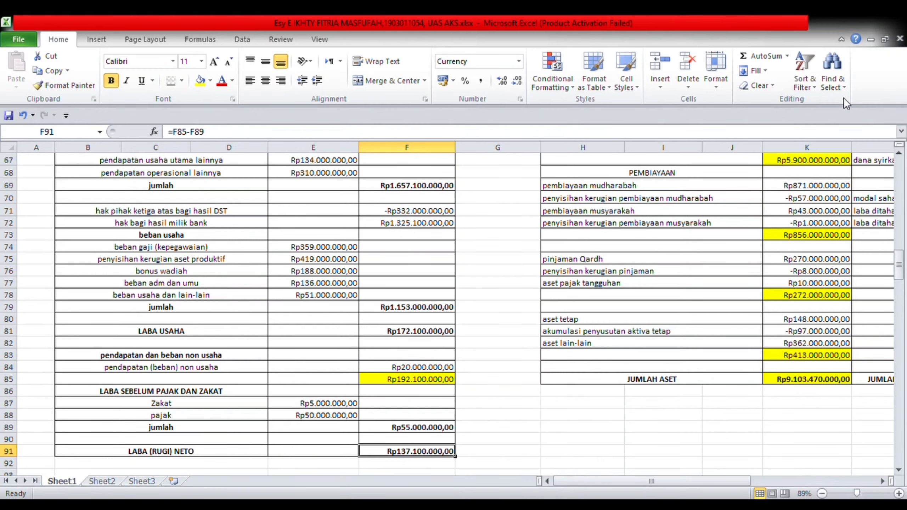
Review the equity accounts and amounts in the laporan perubahan equitas and check the TOTAL formula in F102
{"action": "key", "text": "Page_Down"}
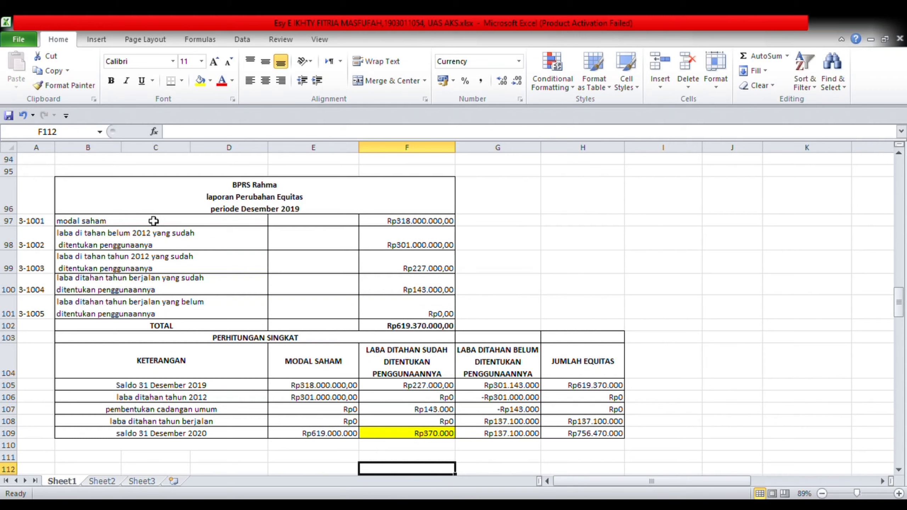
{"action": "left_click_drag", "start_coordinate": [166, 223], "coordinate": [163, 304]}
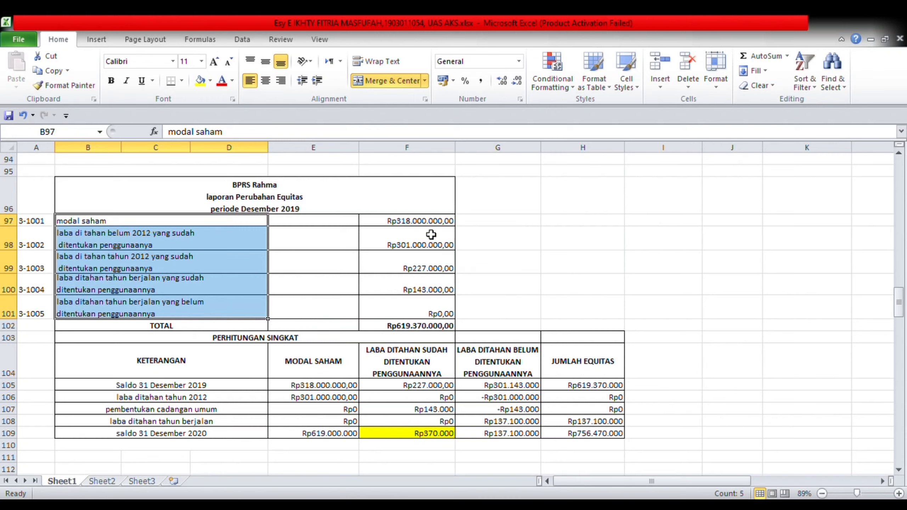
{"action": "left_click_drag", "start_coordinate": [407, 223], "coordinate": [434, 309]}
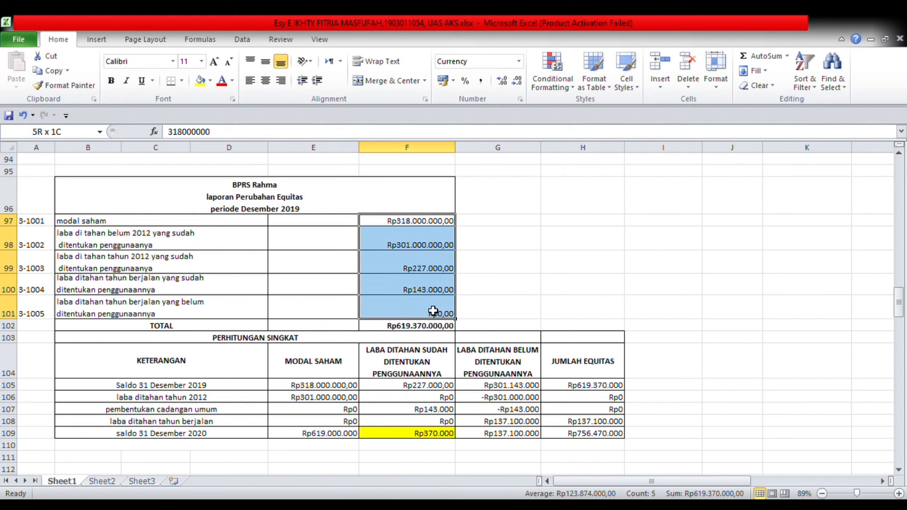
{"action": "left_click", "coordinate": [430, 332]}
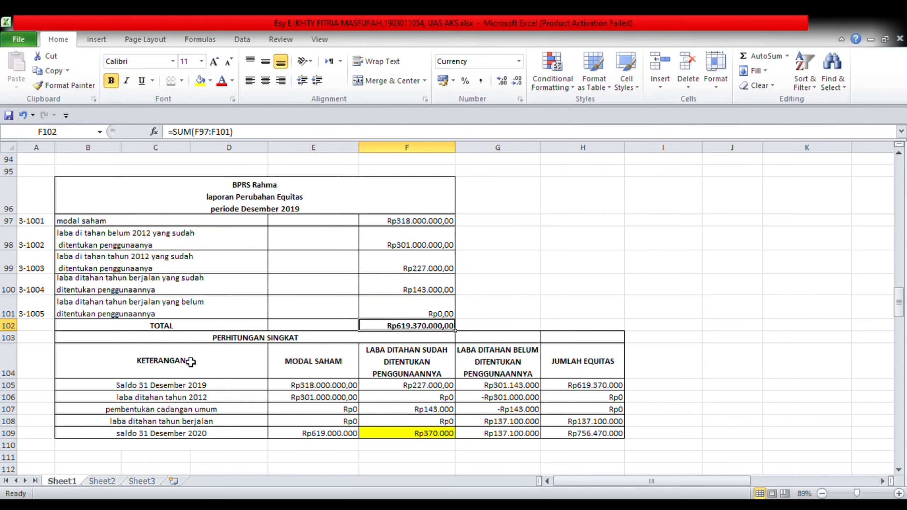
Compare the equity accounts in rows 97 to 101 with the Saldo 31 Desember 2019 amounts in E105:G105 of PERHITUNGAN SINGKAT
{"action": "left_click", "coordinate": [208, 378]}
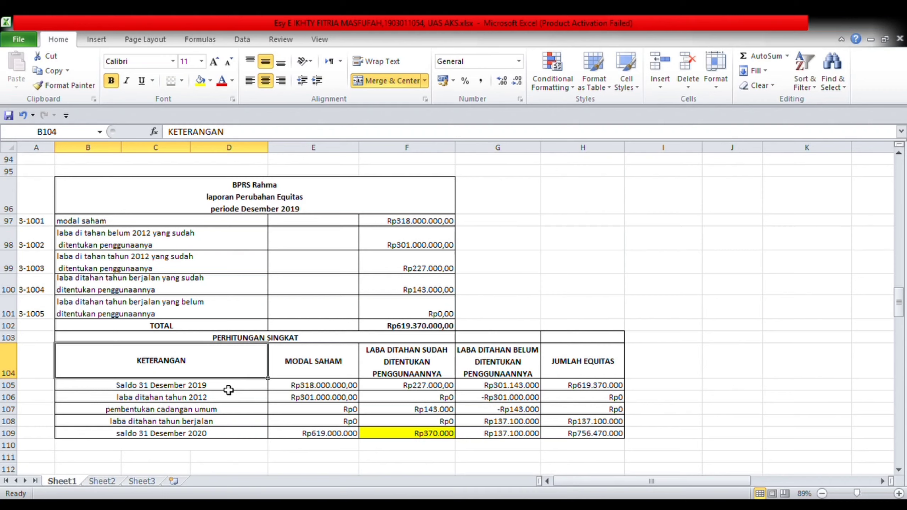
{"action": "left_click", "coordinate": [190, 225]}
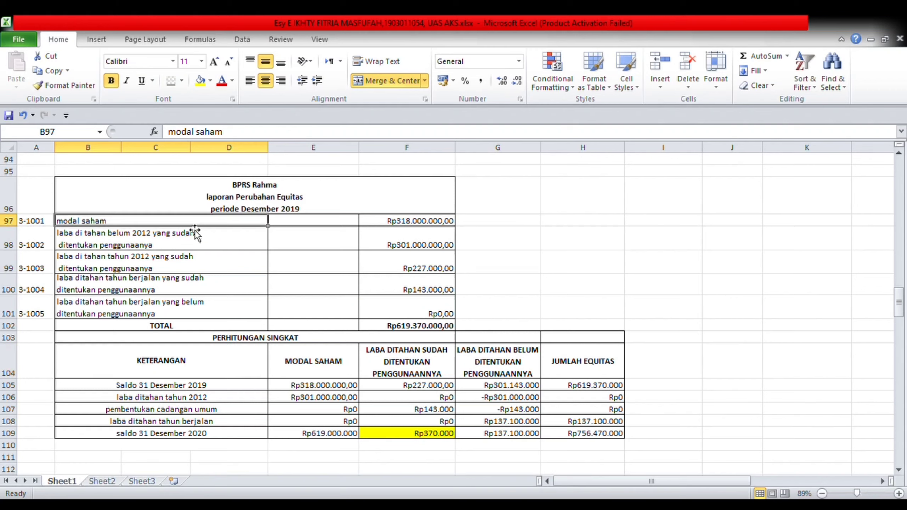
{"action": "left_click_drag", "start_coordinate": [187, 224], "coordinate": [199, 309]}
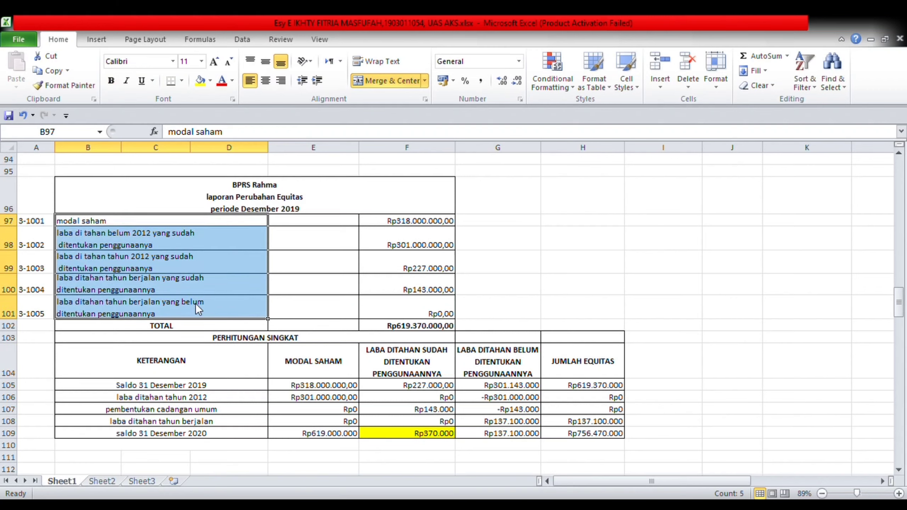
{"action": "left_click_drag", "start_coordinate": [297, 388], "coordinate": [540, 391]}
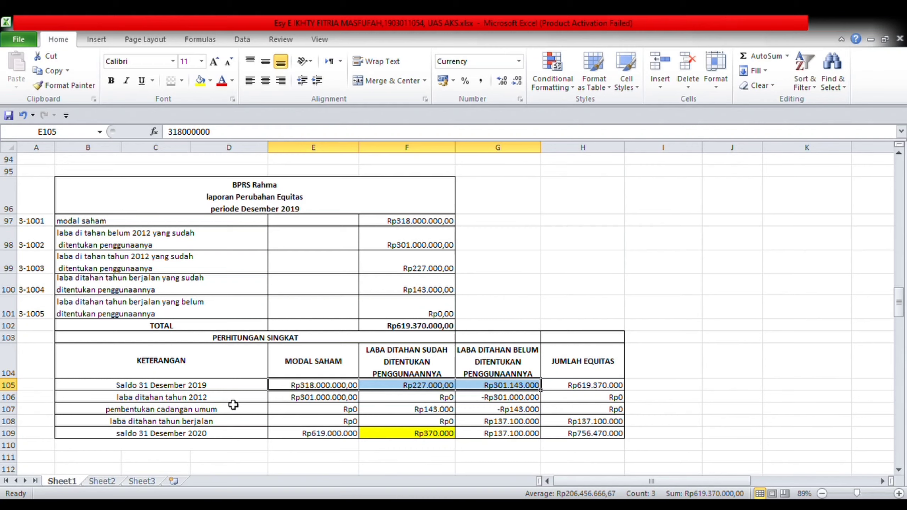
Trace the laba ditahan tahun 2012 amounts in row 106 to account 3-1002 and inspect the sum formula in H106
{"action": "left_click", "coordinate": [316, 400]}
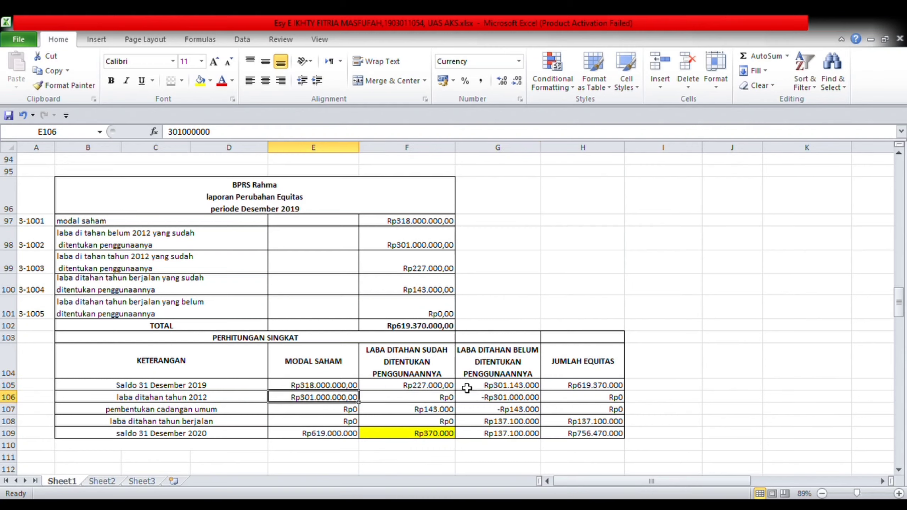
{"action": "left_click_drag", "start_coordinate": [238, 239], "coordinate": [412, 240]}
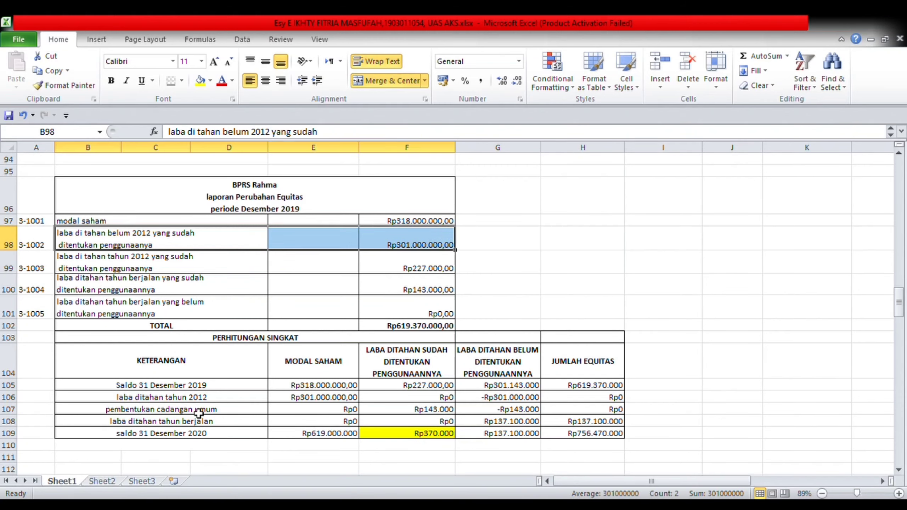
{"action": "left_click", "coordinate": [340, 401]}
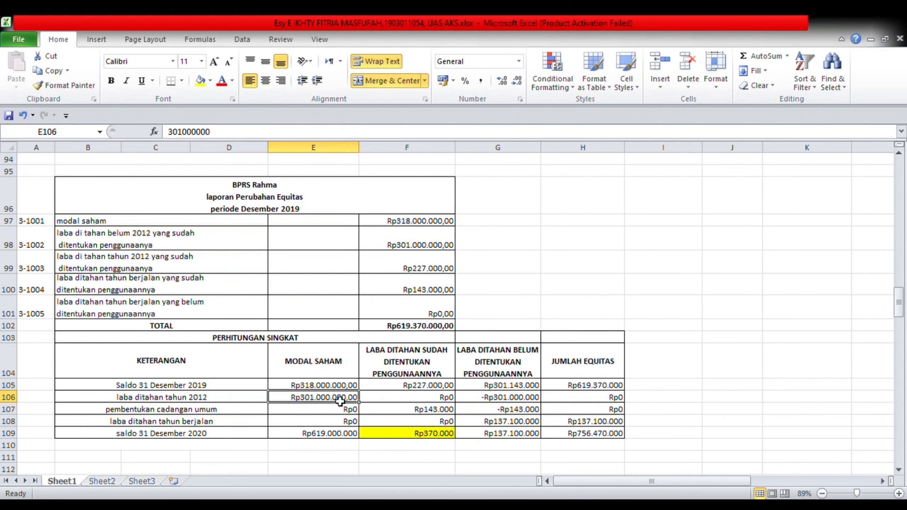
{"action": "left_click", "coordinate": [503, 401]}
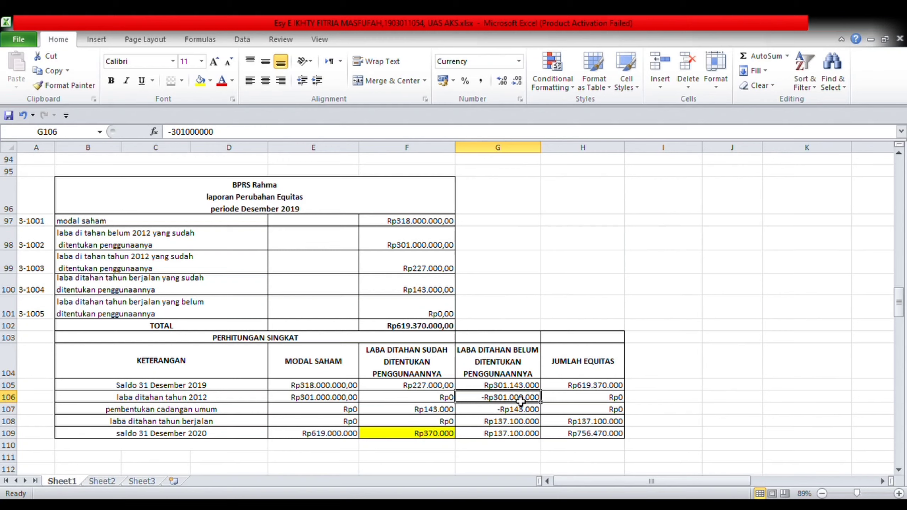
{"action": "left_click", "coordinate": [610, 399]}
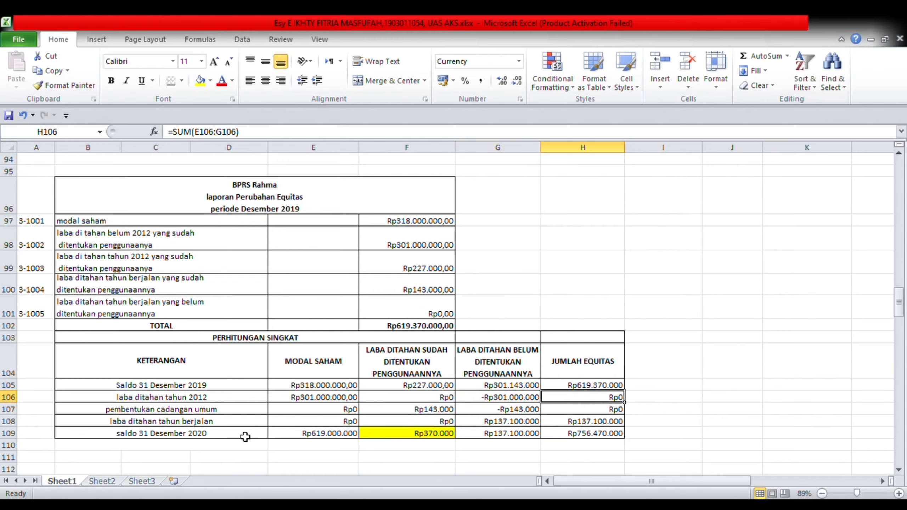
Examine the pembentukan cadangan umum and laba ditahan tahun berjalan rows, including the amount in G108
{"action": "left_click", "coordinate": [223, 414]}
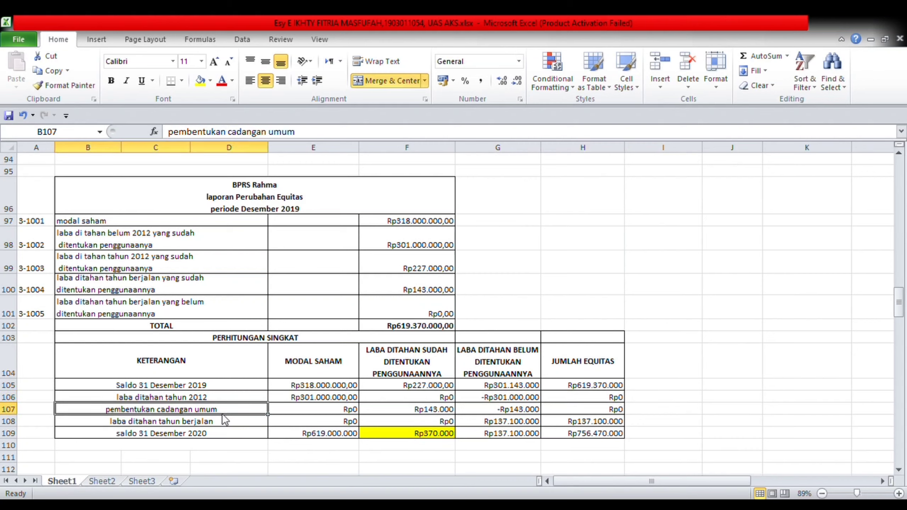
{"action": "left_click", "coordinate": [226, 421]}
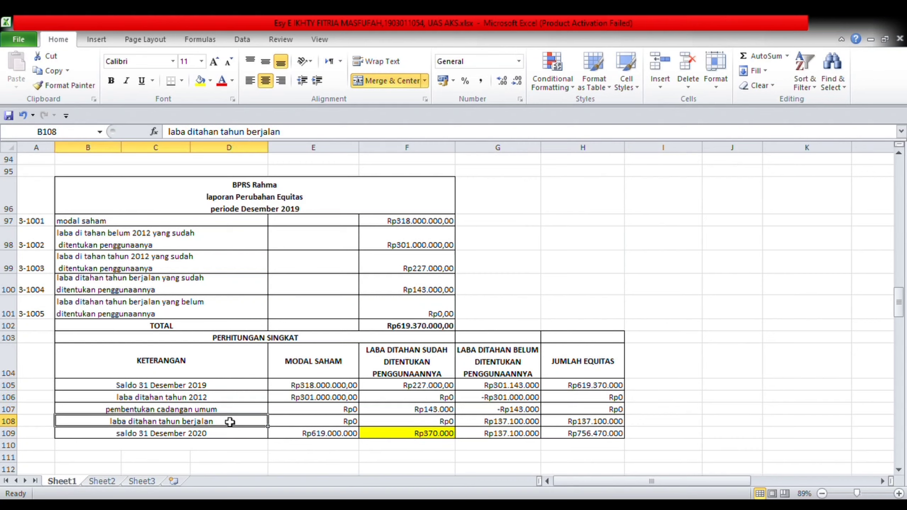
{"action": "left_click", "coordinate": [488, 425]}
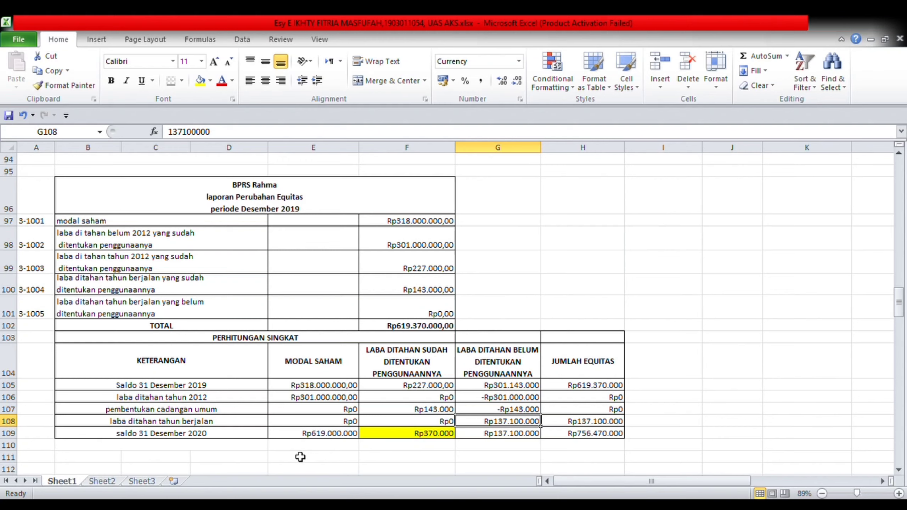
Check the saldo 31 Desember 2020 totals in row 109 against the amounts above them in columns E, F and G
{"action": "left_click", "coordinate": [209, 438]}
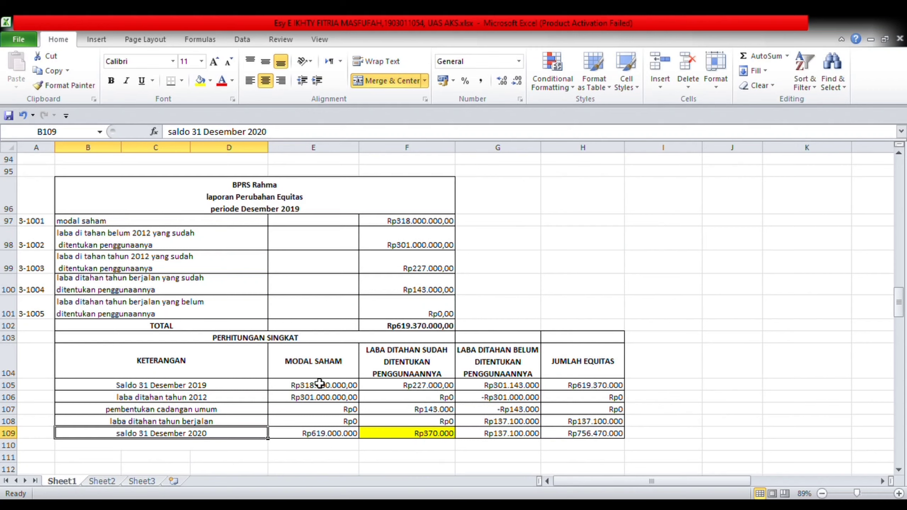
{"action": "left_click_drag", "start_coordinate": [319, 387], "coordinate": [349, 415]}
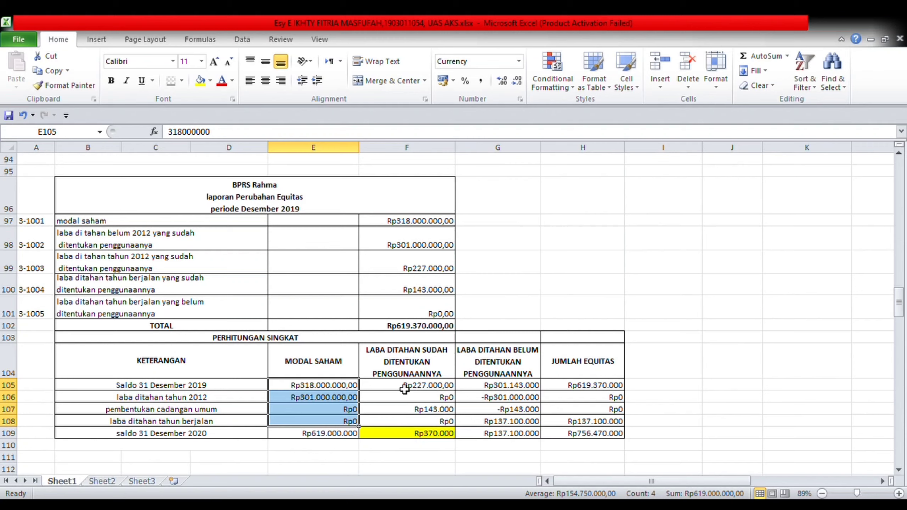
{"action": "left_click_drag", "start_coordinate": [405, 390], "coordinate": [413, 415]}
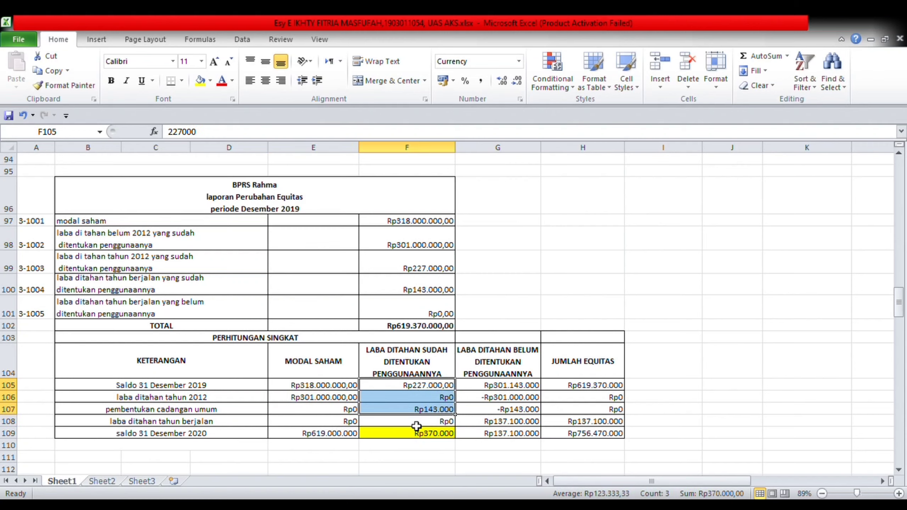
{"action": "left_click", "coordinate": [494, 389]}
{"action": "left_click_drag", "start_coordinate": [493, 390], "coordinate": [502, 423]}
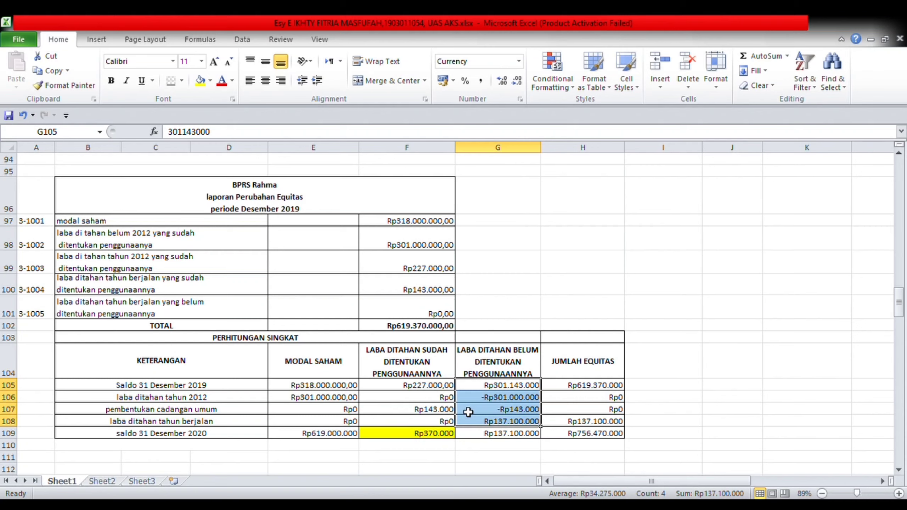
{"action": "left_click", "coordinate": [346, 435]}
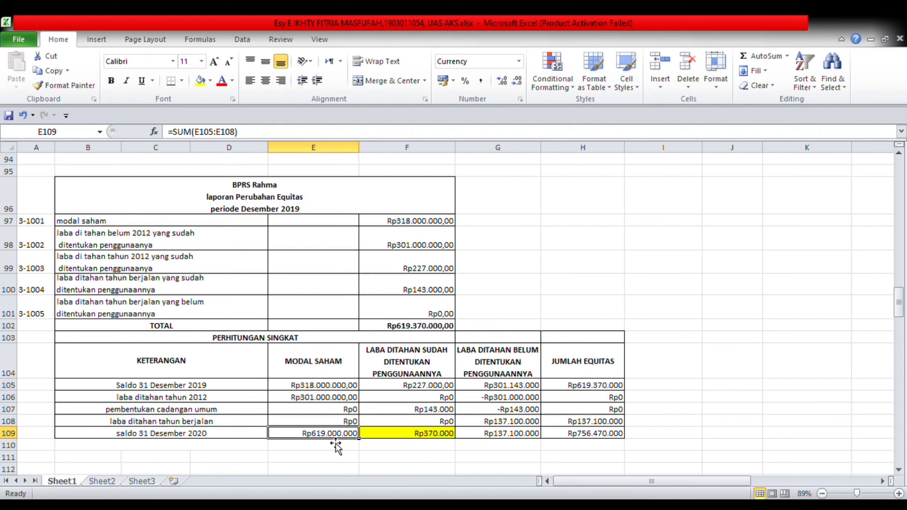
{"action": "left_click_drag", "start_coordinate": [375, 434], "coordinate": [568, 436]}
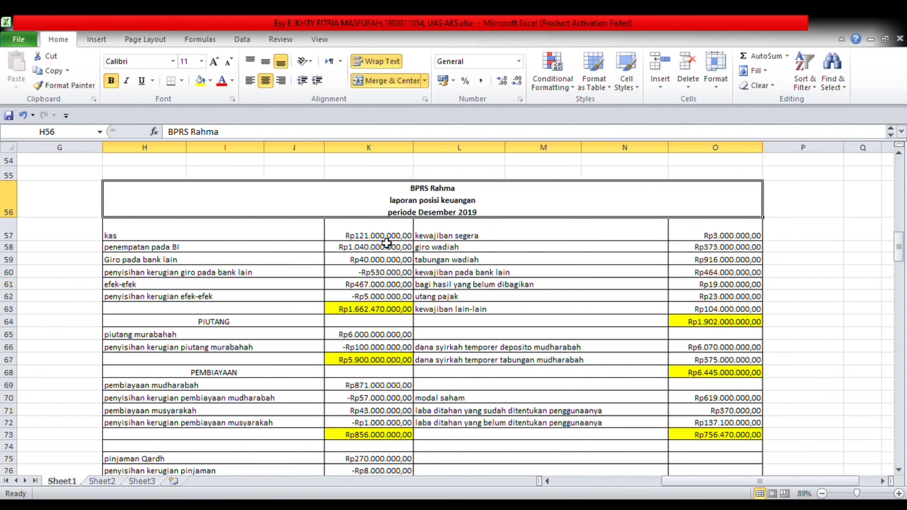
Review the asset accounts from kas to aset lain-lain in the laporan posisi keuangan and the K63 subtotal's source amounts
{"action": "left_click", "coordinate": [213, 233]}
{"action": "left_click_drag", "start_coordinate": [213, 233], "coordinate": [245, 448]}
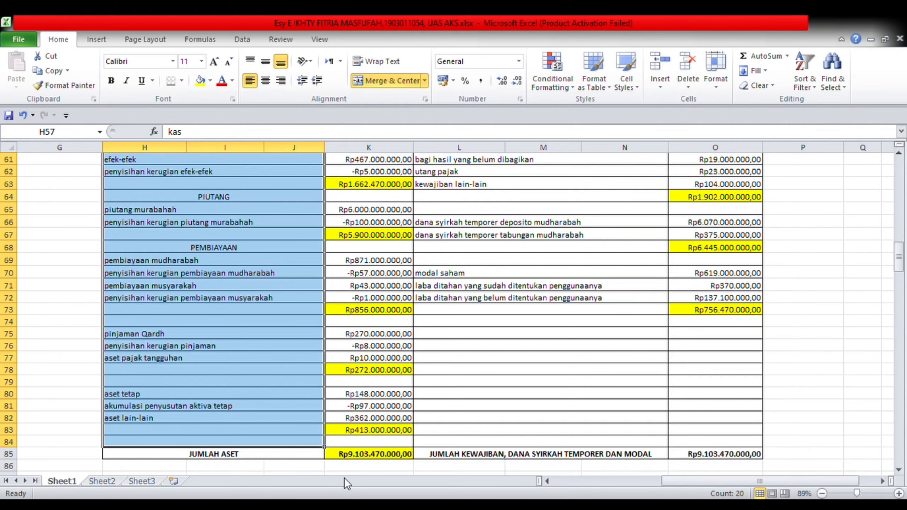
{"action": "left_click", "coordinate": [377, 184]}
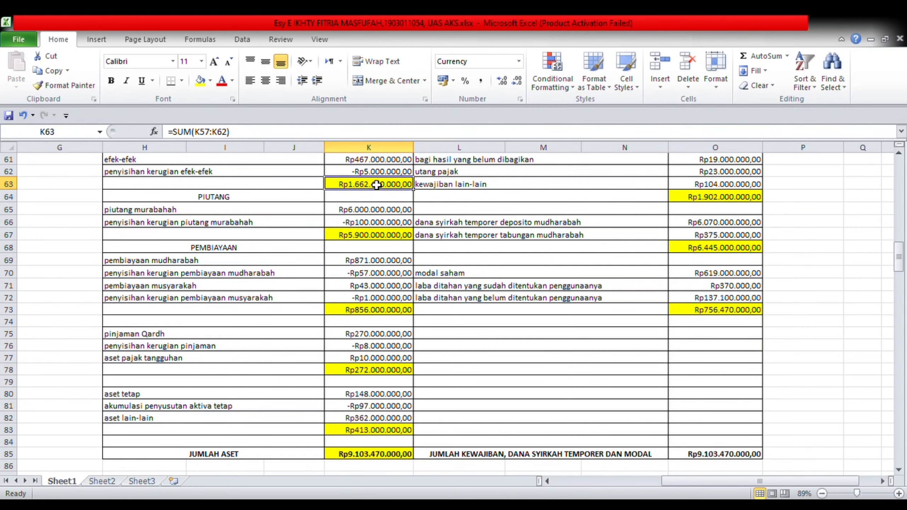
{"action": "key", "text": "Up"}
{"action": "key", "text": "Up"}
{"action": "key", "text": "Up"}
{"action": "key", "text": "Up"}
{"action": "key", "text": "Up"}
{"action": "key", "text": "Up"}
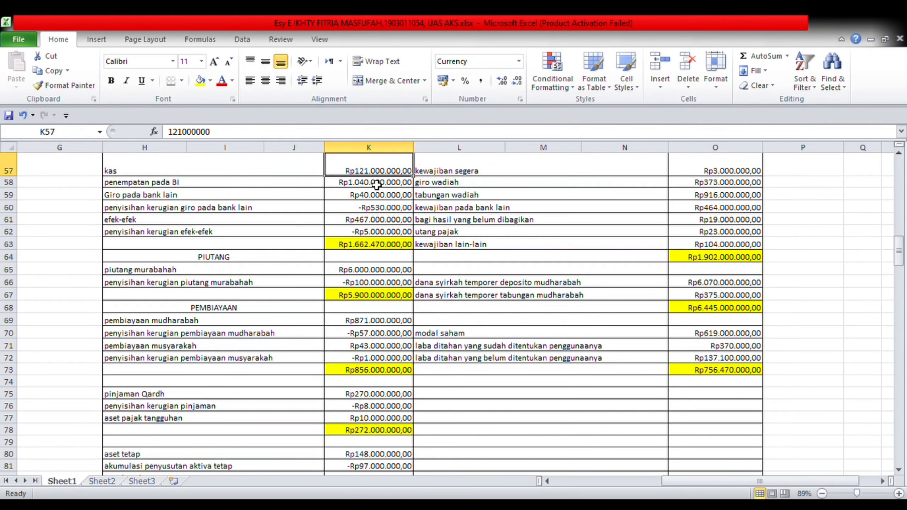
{"action": "key", "text": "Up"}
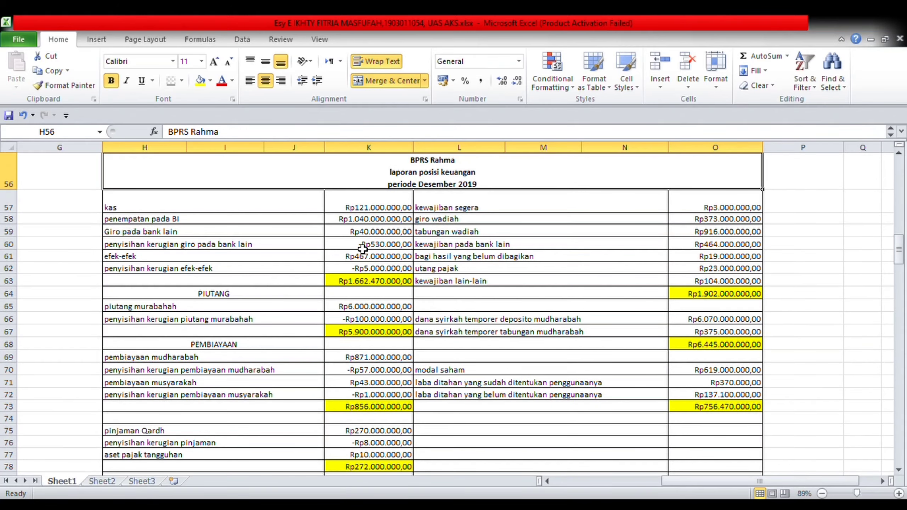
Examine the negative loss allowances for giro pada bank lain in K60 and efek-efek in K62
{"action": "left_click", "coordinate": [367, 244]}
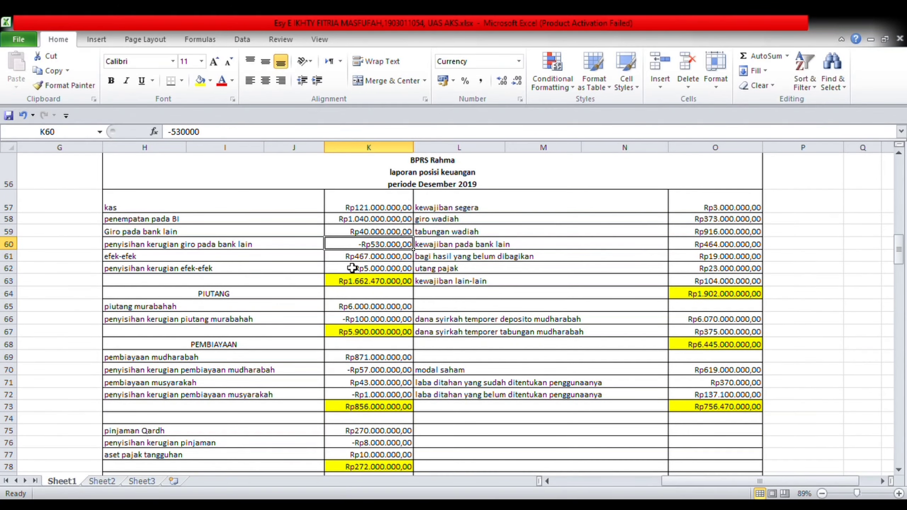
{"action": "left_click", "coordinate": [363, 270]}
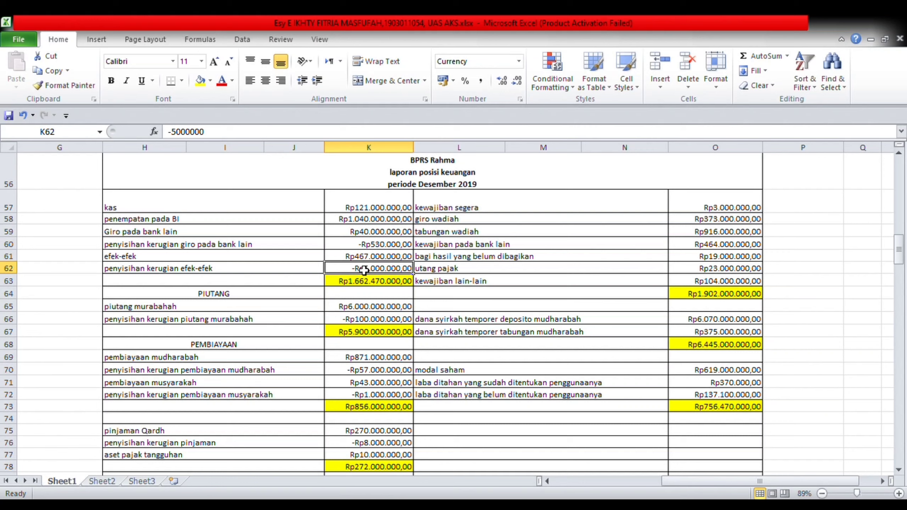
{"action": "left_click", "coordinate": [364, 249]}
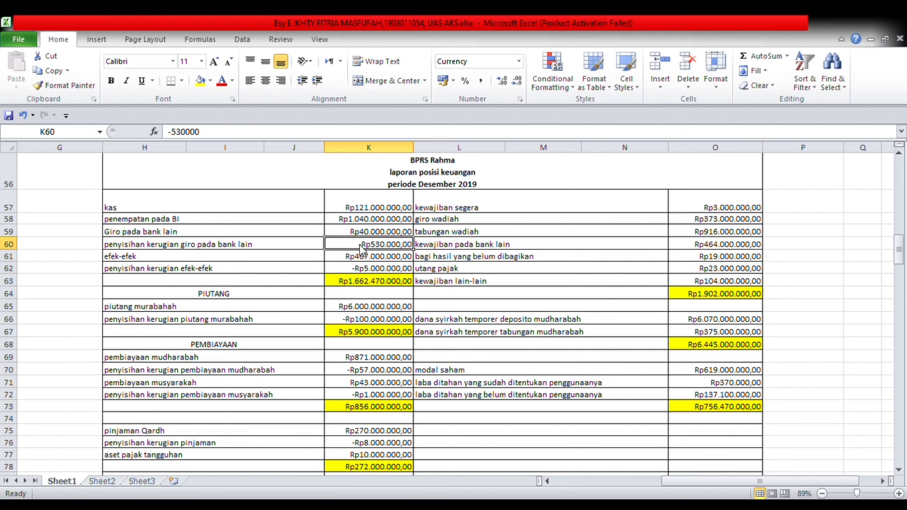
{"action": "left_click", "coordinate": [374, 272]}
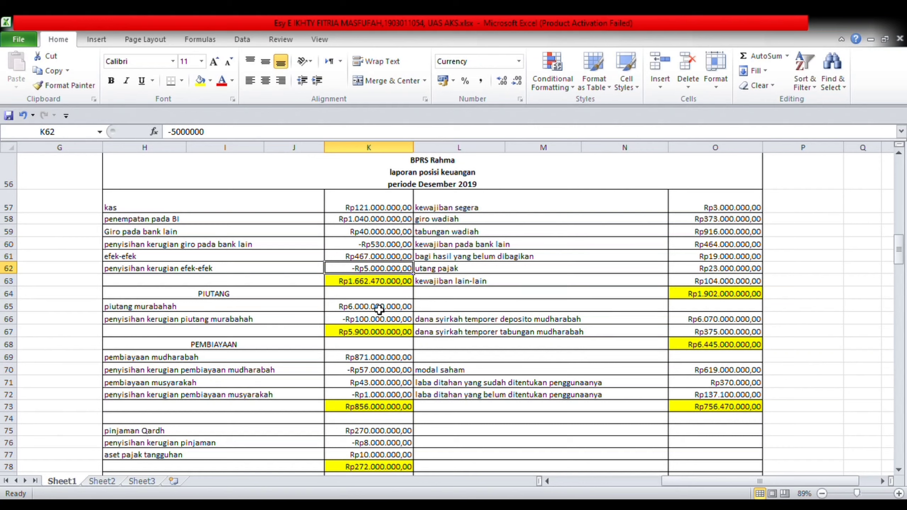
Review the asset amounts in column K from piutang murabahah downward
{"action": "key", "text": "Down"}
{"action": "key", "text": "Down"}
{"action": "key", "text": "Down"}
{"action": "key", "text": "Down"}
{"action": "key", "text": "Down"}
{"action": "key", "text": "Down"}
{"action": "key", "text": "Down"}
{"action": "key", "text": "Down"}
{"action": "key", "text": "Down"}
{"action": "key", "text": "Down"}
{"action": "key", "text": "Down"}
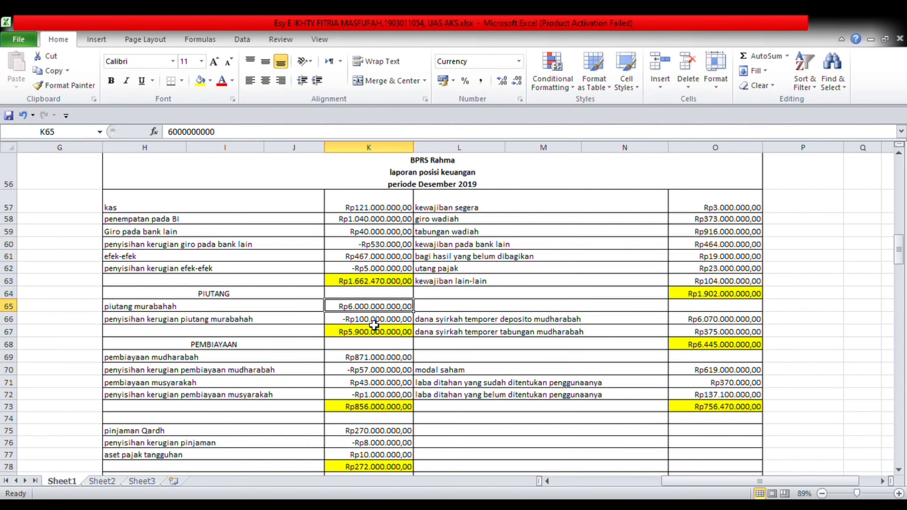
Check the sum of the four pembiayaan amounts in K69:K72 of the laporan posisi keuangan
{"action": "key", "text": "Down"}
{"action": "key", "text": "Down"}
{"action": "key", "text": "Down"}
{"action": "key", "text": "Down"}
{"action": "key", "text": "Down"}
{"action": "key", "text": "Down"}
{"action": "key", "text": "Down"}
{"action": "key", "text": "Down"}
{"action": "key", "text": "Down"}
{"action": "key", "text": "Down"}
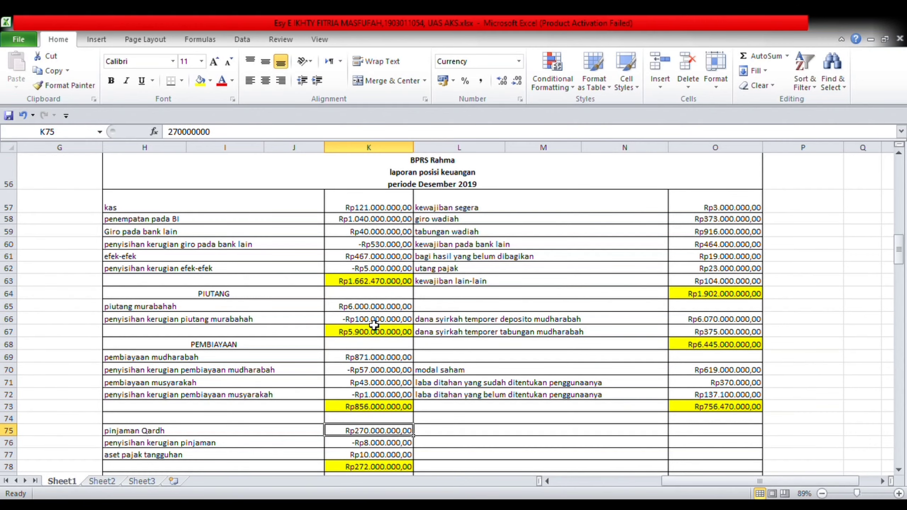
{"action": "key", "text": "Down"}
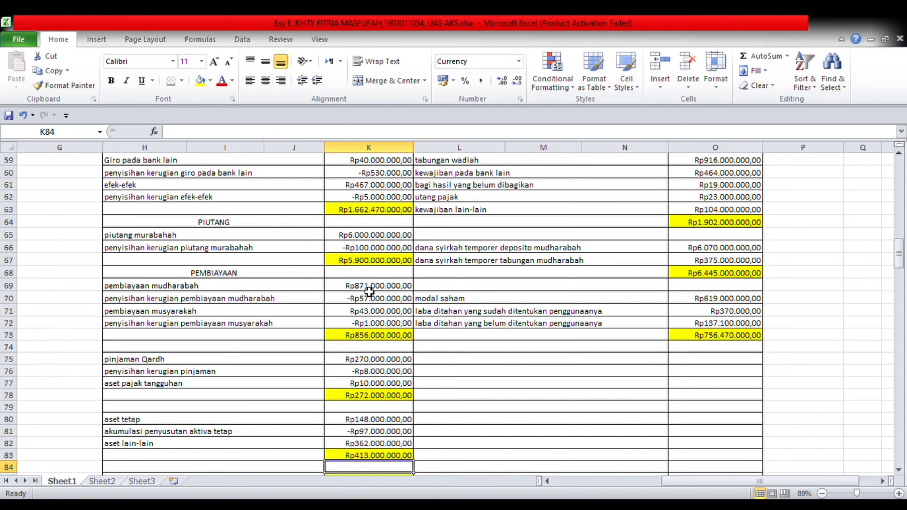
{"action": "left_click", "coordinate": [355, 290]}
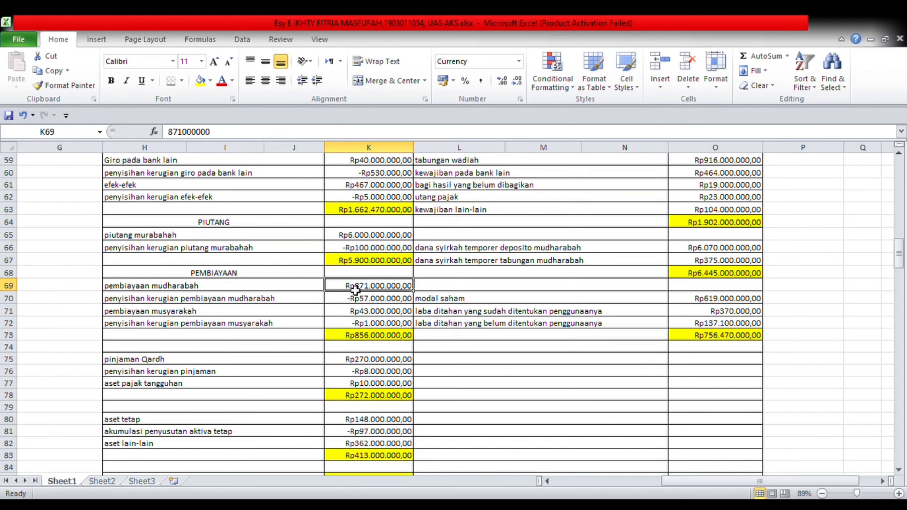
{"action": "left_click_drag", "start_coordinate": [355, 290], "coordinate": [361, 324]}
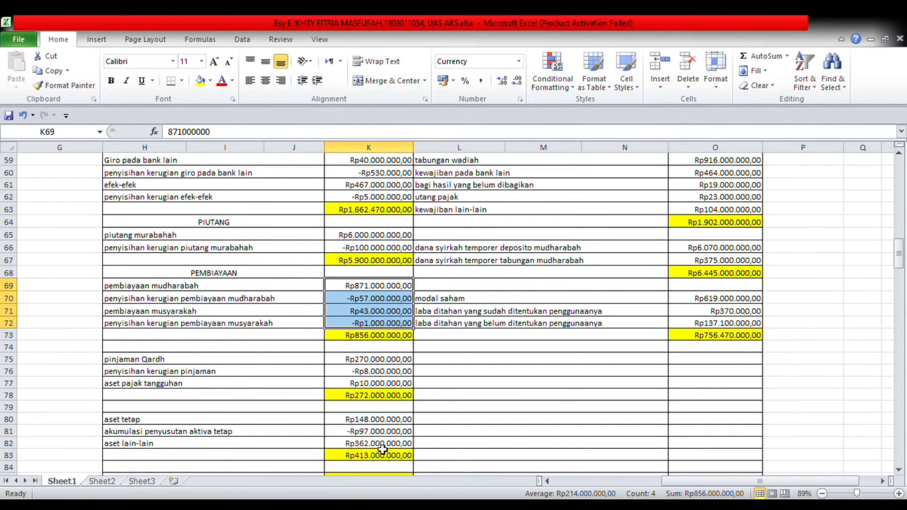
Review the pinjaman Qardh and aset tetap amounts in column K down to the JUMLAH ASET formula in K85
{"action": "key", "text": "Down"}
{"action": "key", "text": "Down"}
{"action": "key", "text": "Down"}
{"action": "key", "text": "Down"}
{"action": "key", "text": "Down"}
{"action": "key", "text": "Down"}
{"action": "key", "text": "Down"}
{"action": "key", "text": "Down"}
{"action": "key", "text": "Down"}
{"action": "key", "text": "Down"}
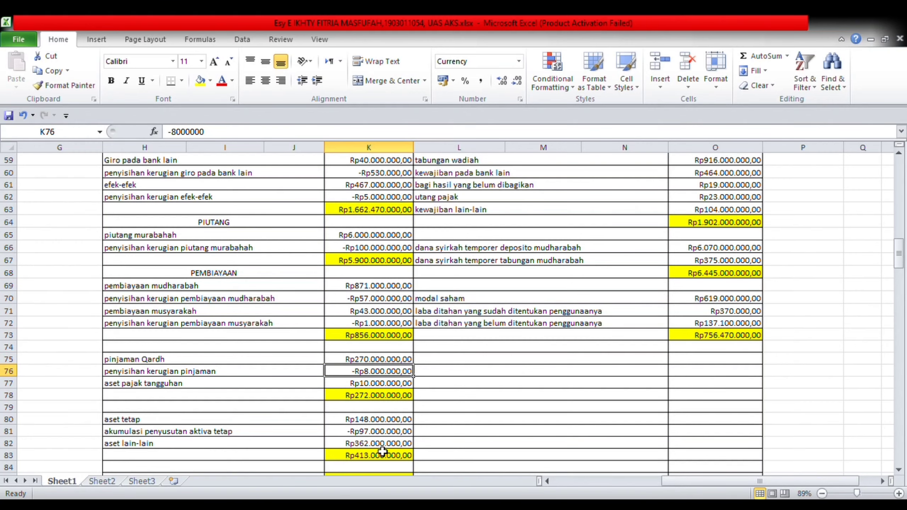
{"action": "key", "text": "Down"}
{"action": "key", "text": "Down"}
{"action": "key", "text": "Down"}
{"action": "key", "text": "Down"}
{"action": "key", "text": "Down"}
{"action": "key", "text": "Down"}
{"action": "key", "text": "Down"}
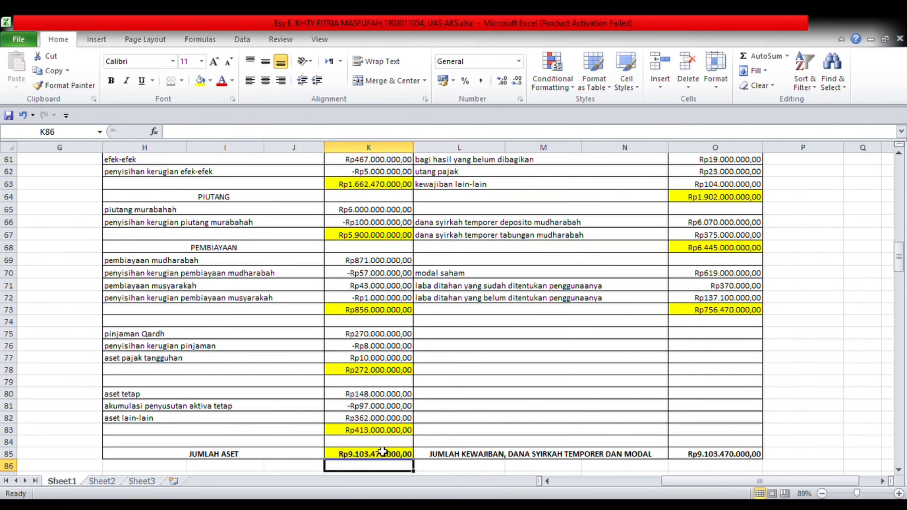
{"action": "key", "text": "Up"}
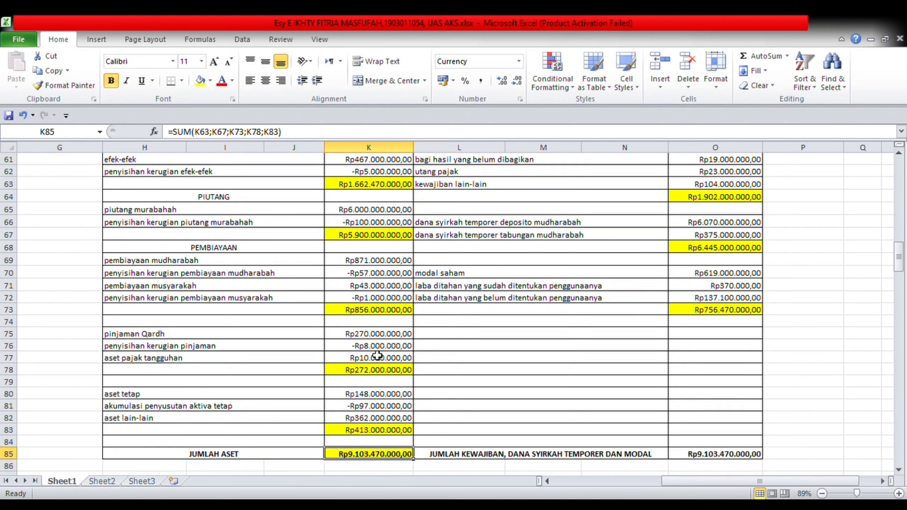
Inspect the subtotal formulas in K73, K67, K63 and K78 that feed the JUMLAH ASET total in K85
{"action": "left_click", "coordinate": [378, 313]}
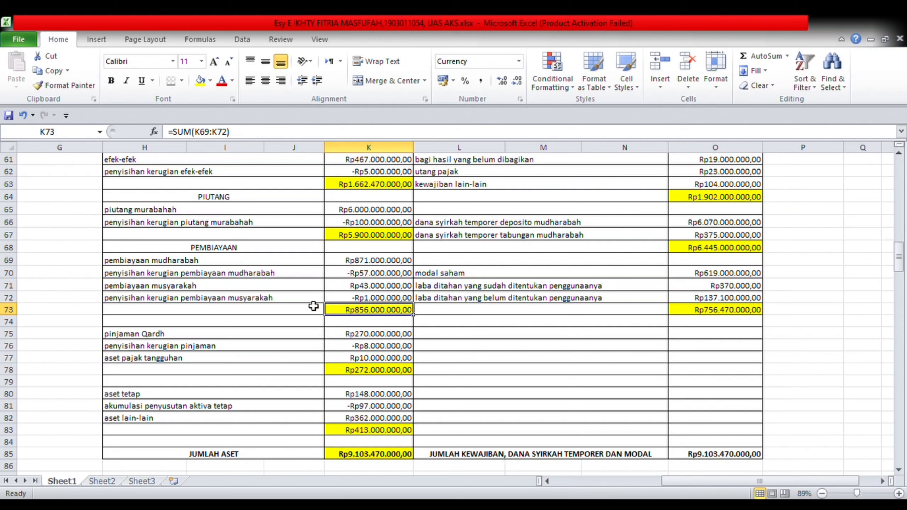
{"action": "left_click", "coordinate": [350, 239]}
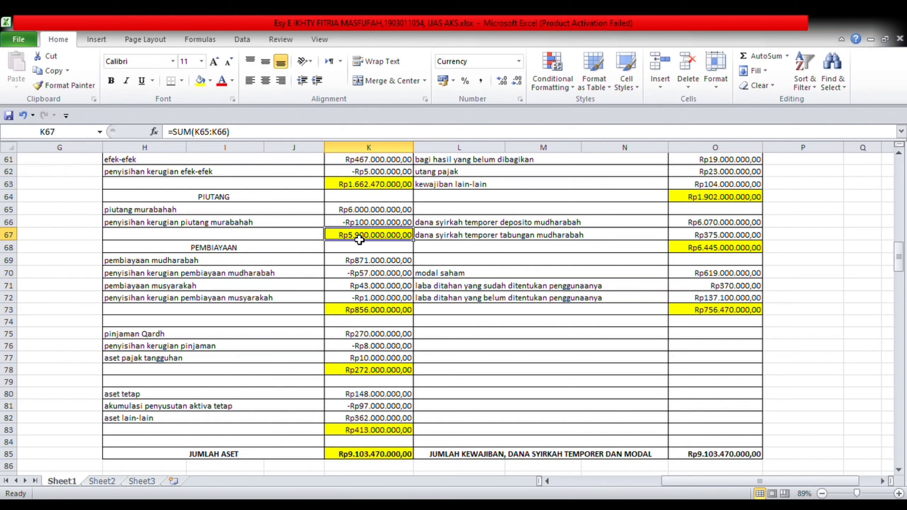
{"action": "left_click", "coordinate": [362, 189]}
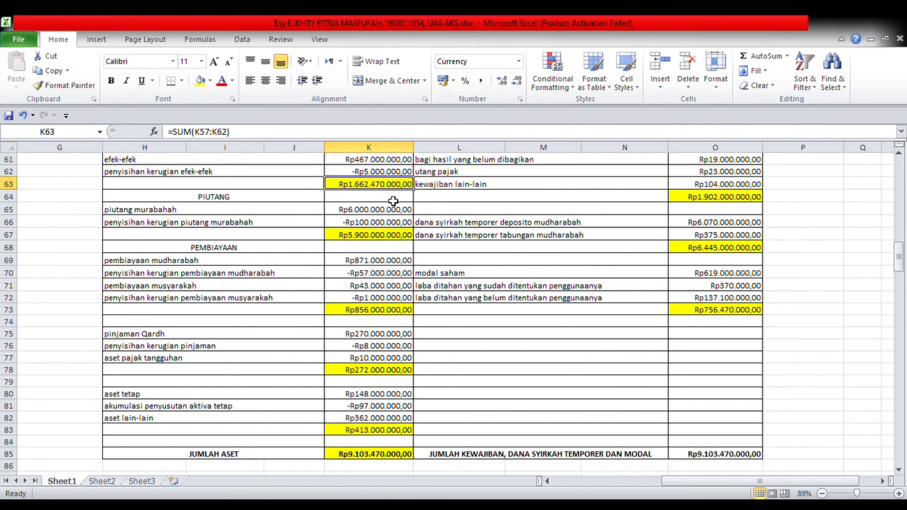
{"action": "left_click", "coordinate": [387, 311]}
{"action": "left_click", "coordinate": [382, 374]}
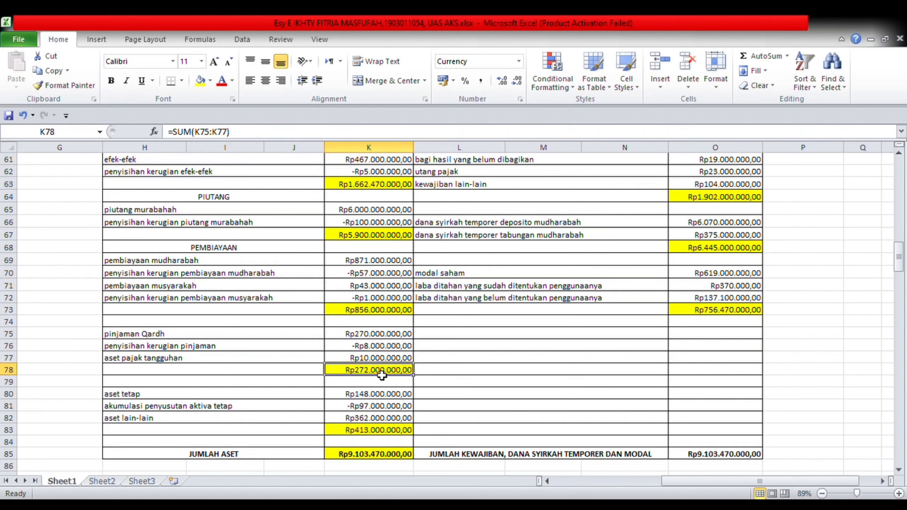
{"action": "left_click", "coordinate": [377, 458]}
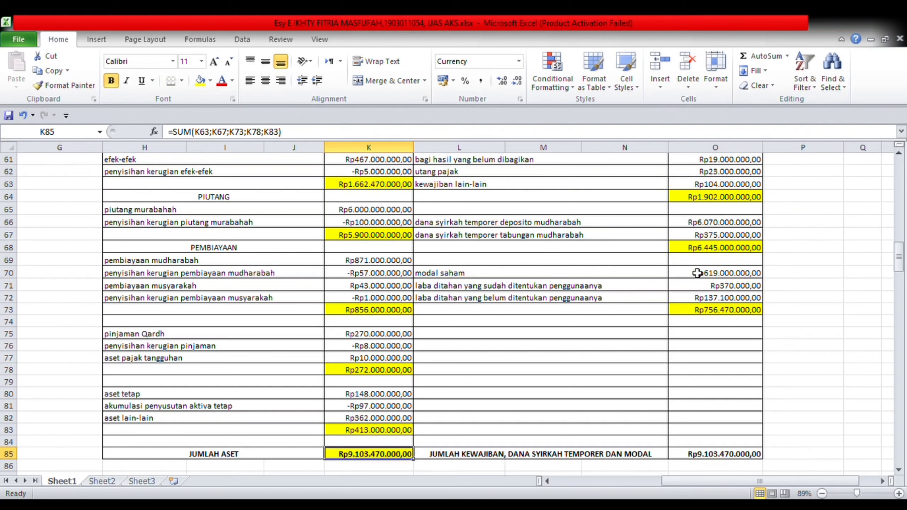
Examine the equity, dana syirkah temporer and liability amounts in column O, from the modal subtotal up to kewajiban segera
{"action": "key", "text": "Up"}
{"action": "key", "text": "Up"}
{"action": "key", "text": "Right"}
{"action": "key", "text": "Right"}
{"action": "key", "text": "Right"}
{"action": "key", "text": "Right"}
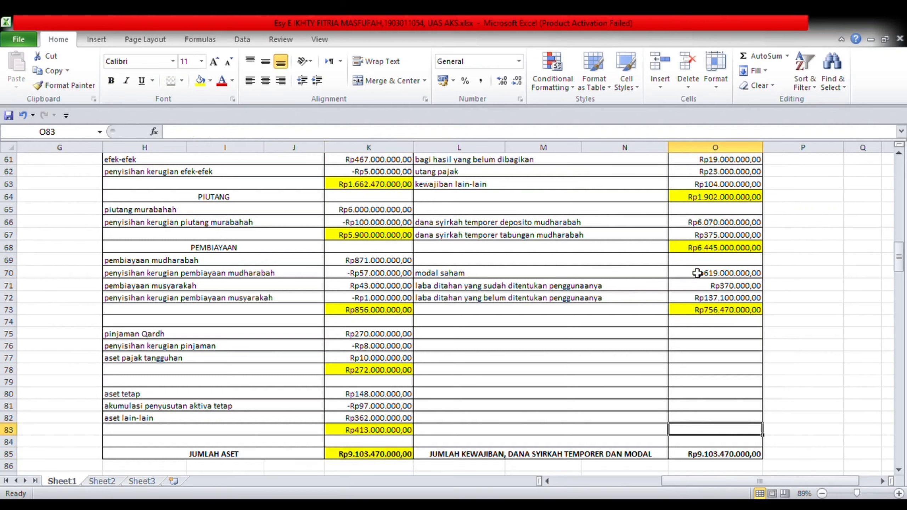
{"action": "key", "text": "Up"}
{"action": "key", "text": "Up"}
{"action": "key", "text": "Up"}
{"action": "key", "text": "Up"}
{"action": "key", "text": "Up"}
{"action": "key", "text": "Up"}
{"action": "key", "text": "Up"}
{"action": "key", "text": "Up"}
{"action": "key", "text": "Up"}
{"action": "key", "text": "Up"}
{"action": "key", "text": "Up"}
{"action": "key", "text": "Up"}
{"action": "key", "text": "Up"}
{"action": "key", "text": "Up"}
{"action": "key", "text": "Up"}
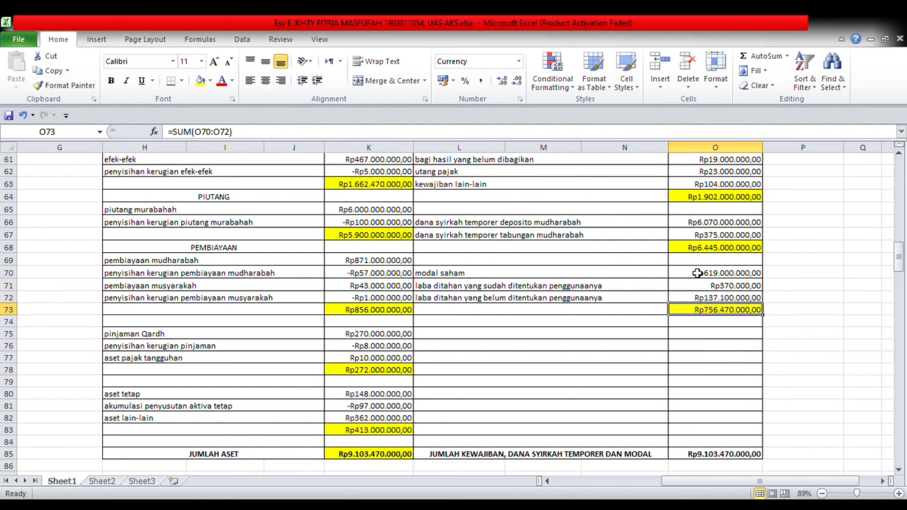
{"action": "key", "text": "Up"}
{"action": "key", "text": "Up"}
{"action": "key", "text": "Up"}
{"action": "key", "text": "Up"}
{"action": "key", "text": "Up"}
{"action": "key", "text": "Up"}
{"action": "key", "text": "Up"}
{"action": "key", "text": "Up"}
{"action": "key", "text": "Up"}
{"action": "key", "text": "Up"}
{"action": "key", "text": "Up"}
{"action": "key", "text": "Up"}
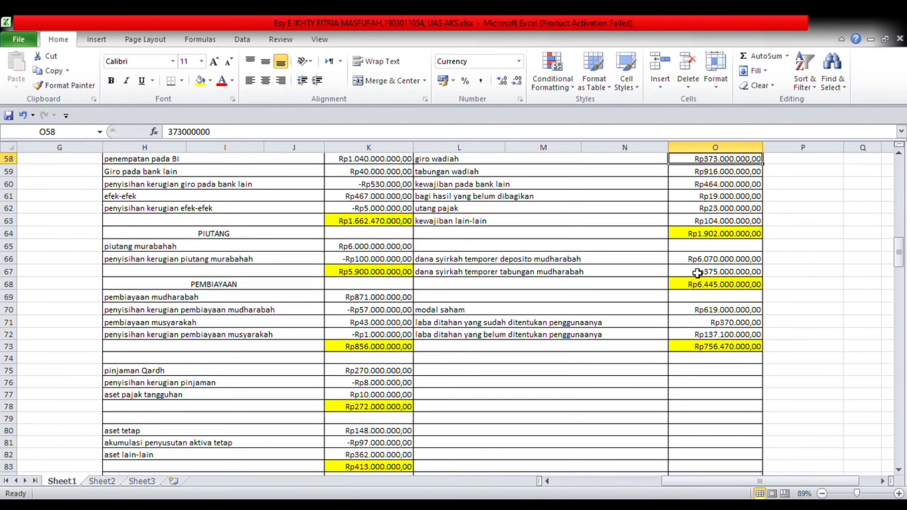
{"action": "key", "text": "Down"}
{"action": "key", "text": "Down"}
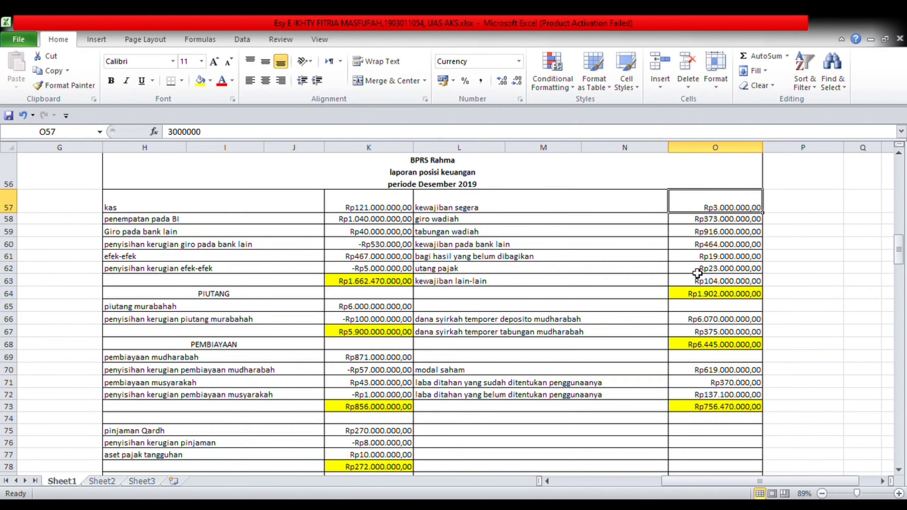
{"action": "key", "text": "Down"}
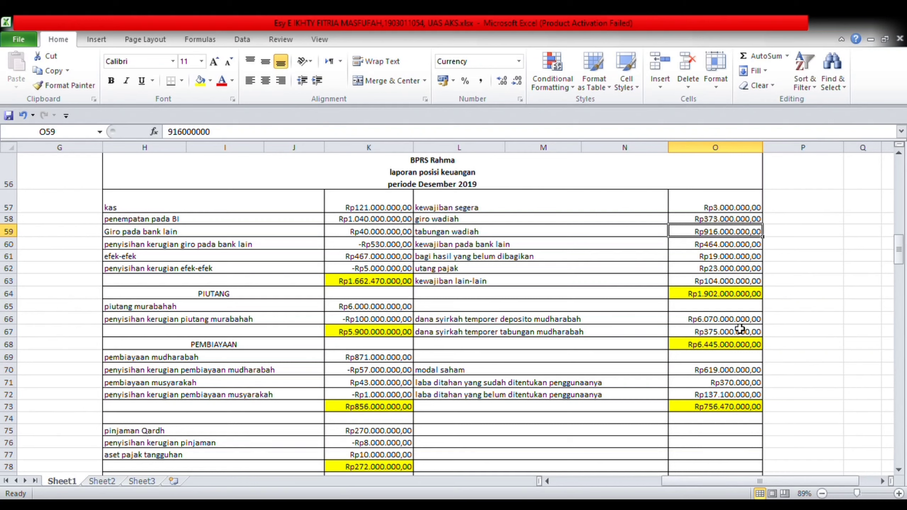
Inspect the subtotal formulas in O64 and O68 and the liability amounts in O57:O62
{"action": "left_click", "coordinate": [732, 300]}
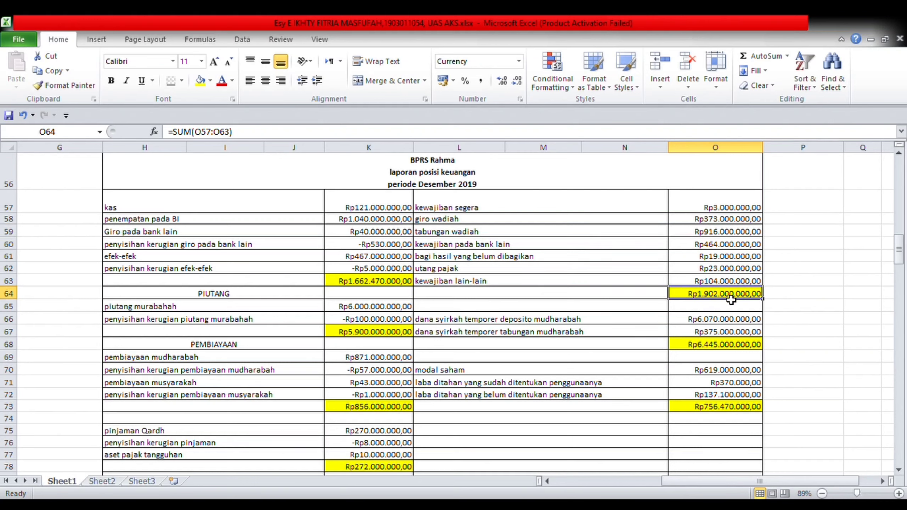
{"action": "left_click", "coordinate": [733, 351]}
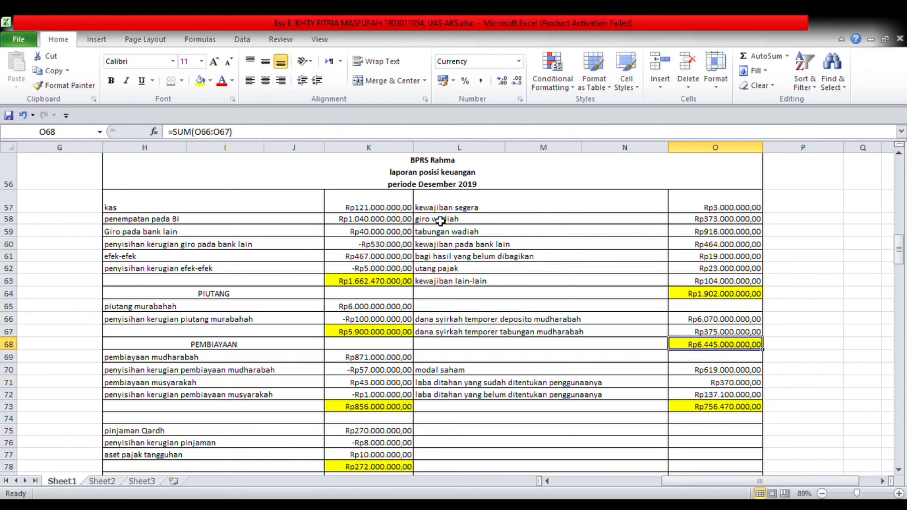
{"action": "left_click", "coordinate": [717, 212]}
{"action": "left_click_drag", "start_coordinate": [717, 211], "coordinate": [727, 281]}
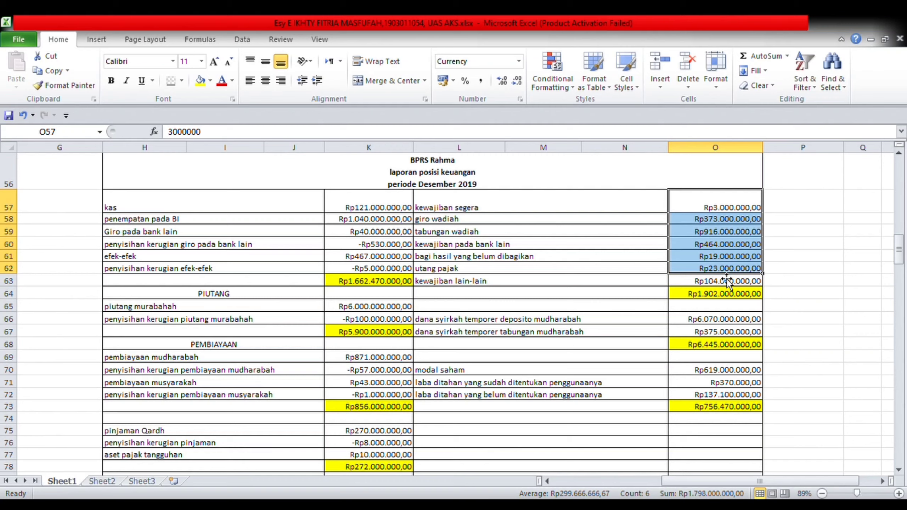
Review column O downward from the liabilities through dana syirkah temporer, modal saham and laba ditahan
{"action": "key", "text": "Down"}
{"action": "key", "text": "Down"}
{"action": "key", "text": "Down"}
{"action": "key", "text": "Down"}
{"action": "key", "text": "Down"}
{"action": "key", "text": "Down"}
{"action": "key", "text": "Down"}
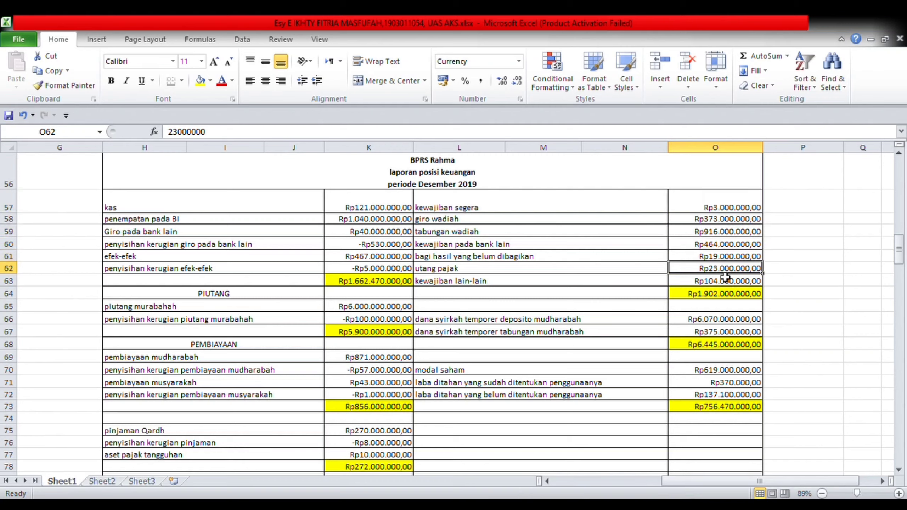
{"action": "key", "text": "Down"}
{"action": "key", "text": "Down"}
{"action": "key", "text": "Down"}
{"action": "key", "text": "Down"}
{"action": "key", "text": "Down"}
{"action": "key", "text": "Down"}
{"action": "key", "text": "Down"}
{"action": "key", "text": "Down"}
{"action": "key", "text": "Down"}
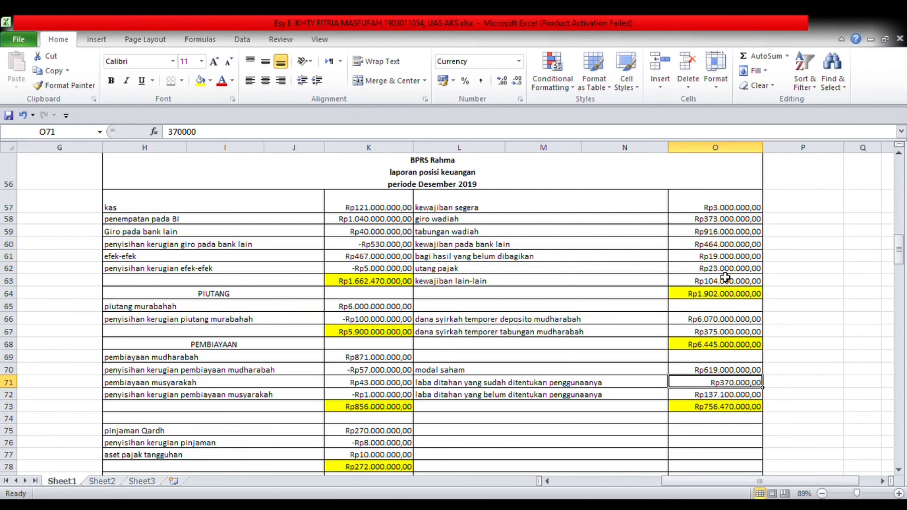
{"action": "key", "text": "Down"}
{"action": "key", "text": "Down"}
{"action": "key", "text": "Down"}
{"action": "key", "text": "Down"}
{"action": "key", "text": "Down"}
{"action": "key", "text": "Down"}
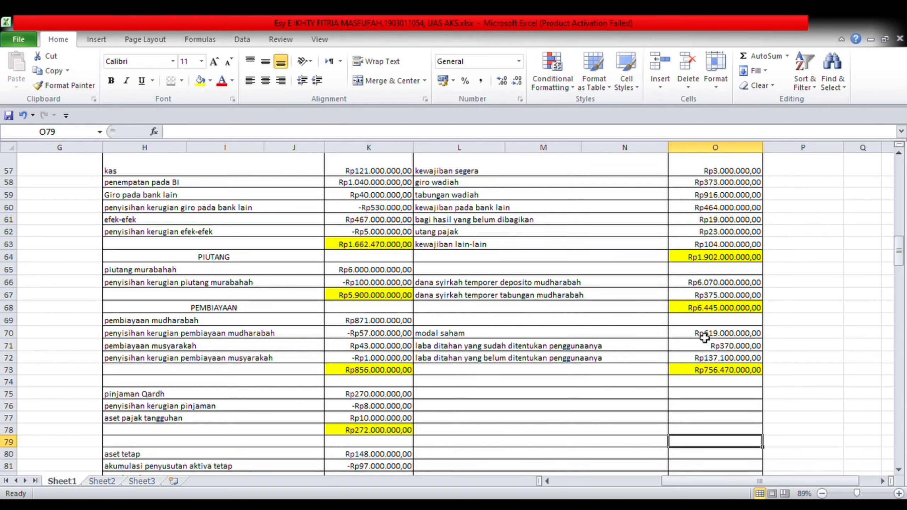
Inspect the jumlah equitas formula for saldo 31 Desember 2020 in H109 of the laporan perubahan equitas
{"action": "key", "text": "Left"}
{"action": "key", "text": "Left"}
{"action": "key", "text": "Left"}
{"action": "key", "text": "Left"}
{"action": "key", "text": "Left"}
{"action": "key", "text": "Left"}
{"action": "key", "text": "Left"}
{"action": "key", "text": "Left"}
{"action": "key", "text": "Left"}
{"action": "key", "text": "Left"}
{"action": "key", "text": "Left"}
{"action": "key", "text": "Left"}
{"action": "key", "text": "Left"}
{"action": "key", "text": "Left"}
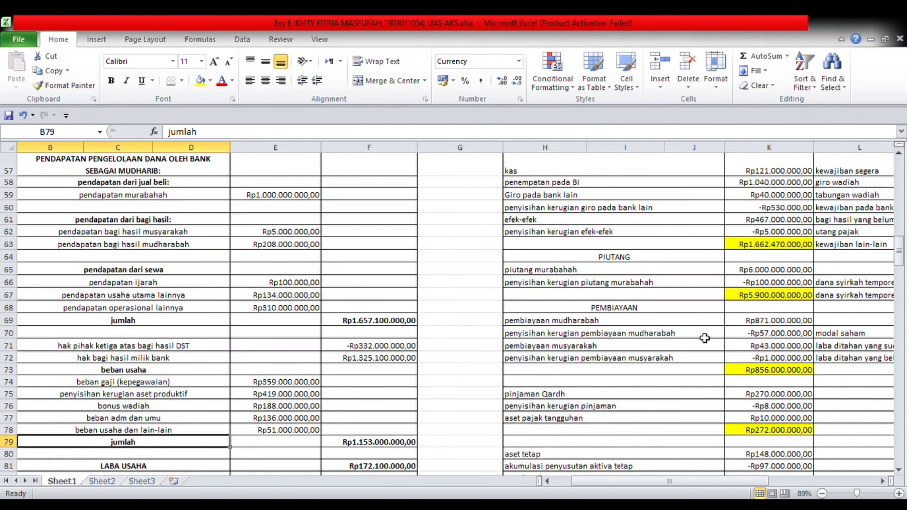
{"action": "key", "text": "Down"}
{"action": "key", "text": "Down"}
{"action": "key", "text": "Down"}
{"action": "key", "text": "Down"}
{"action": "key", "text": "Down"}
{"action": "key", "text": "Down"}
{"action": "key", "text": "Down"}
{"action": "key", "text": "Down"}
{"action": "key", "text": "Down"}
{"action": "key", "text": "Down"}
{"action": "key", "text": "Down"}
{"action": "key", "text": "Down"}
{"action": "key", "text": "Down"}
{"action": "key", "text": "Down"}
{"action": "key", "text": "Down"}
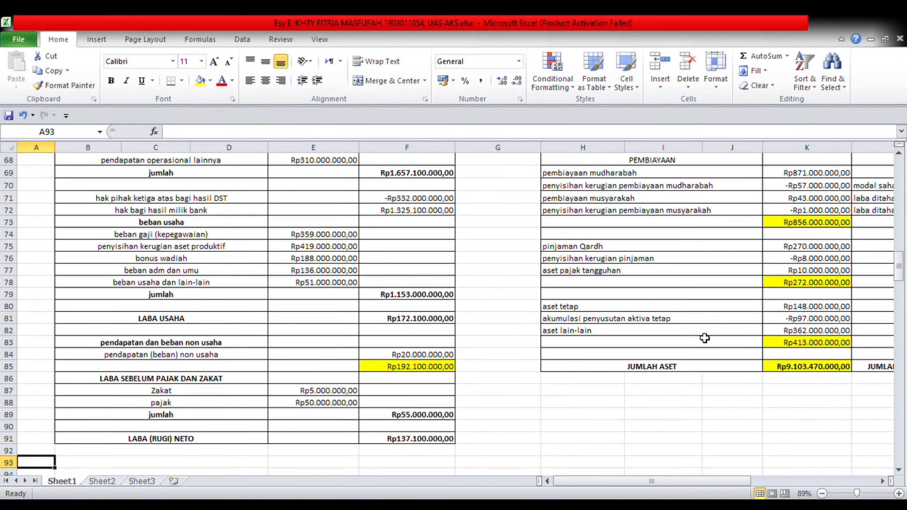
{"action": "key", "text": "Down"}
{"action": "key", "text": "Down"}
{"action": "key", "text": "Down"}
{"action": "key", "text": "Down"}
{"action": "key", "text": "Down"}
{"action": "key", "text": "Down"}
{"action": "key", "text": "Down"}
{"action": "key", "text": "Down"}
{"action": "key", "text": "Down"}
{"action": "key", "text": "Down"}
{"action": "key", "text": "Down"}
{"action": "key", "text": "Down"}
{"action": "key", "text": "Down"}
{"action": "key", "text": "Down"}
{"action": "key", "text": "Down"}
{"action": "key", "text": "Down"}
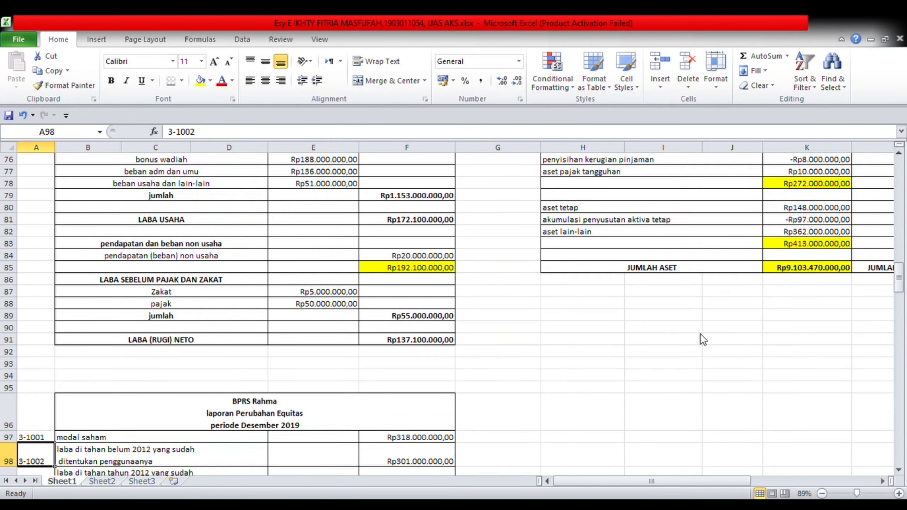
{"action": "key", "text": "Down"}
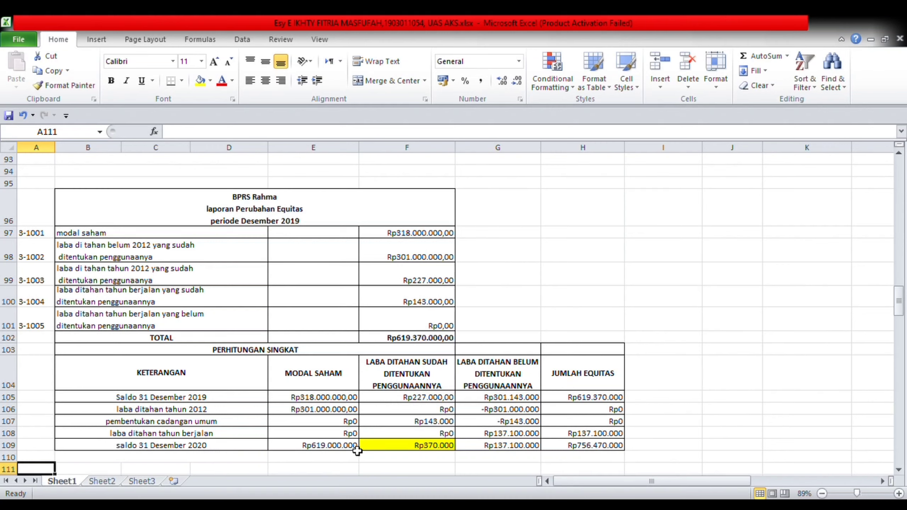
{"action": "left_click", "coordinate": [580, 451]}
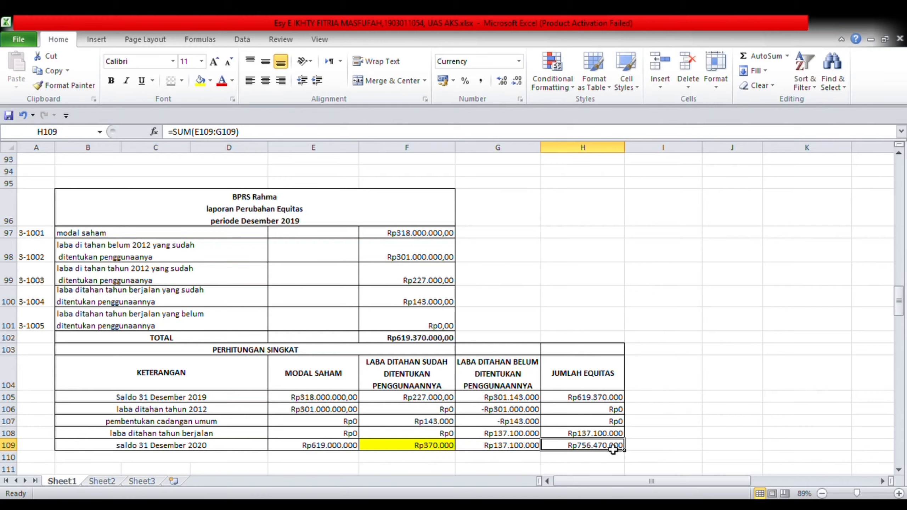
Return from the equity changes report to the financial position report and view its asset, liability and modal totals around row 85
{"action": "key", "text": "Up"}
{"action": "key", "text": "Up"}
{"action": "key", "text": "Right"}
{"action": "key", "text": "Right"}
{"action": "key", "text": "Right"}
{"action": "key", "text": "Right"}
{"action": "key", "text": "Right"}
{"action": "key", "text": "Up"}
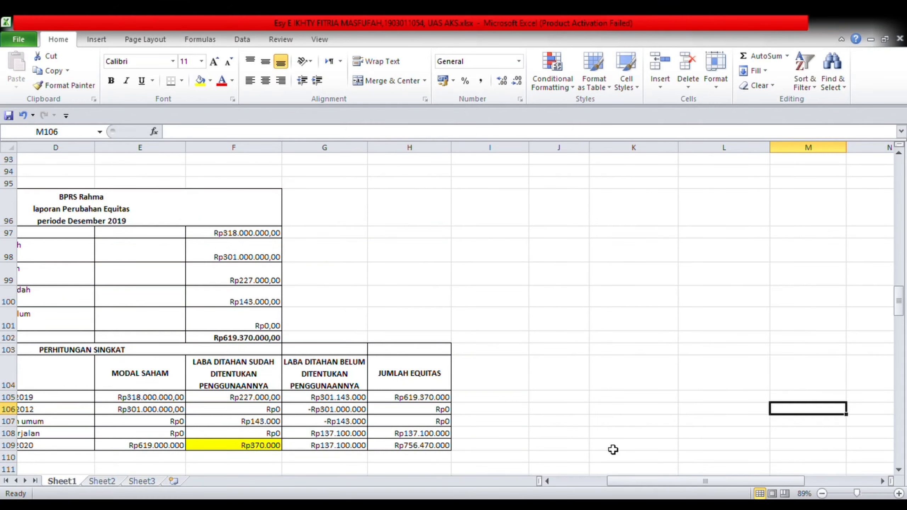
{"action": "key", "text": "Up"}
{"action": "key", "text": "Up"}
{"action": "key", "text": "Up"}
{"action": "key", "text": "Up"}
{"action": "key", "text": "Up"}
{"action": "key", "text": "Up"}
{"action": "key", "text": "Up"}
{"action": "key", "text": "Up"}
{"action": "key", "text": "Up"}
{"action": "key", "text": "Up"}
{"action": "key", "text": "Up"}
{"action": "key", "text": "Up"}
{"action": "key", "text": "Up"}
{"action": "key", "text": "Up"}
{"action": "key", "text": "Up"}
{"action": "key", "text": "Up"}
{"action": "key", "text": "Up"}
{"action": "key", "text": "Up"}
{"action": "key", "text": "Up"}
{"action": "key", "text": "Up"}
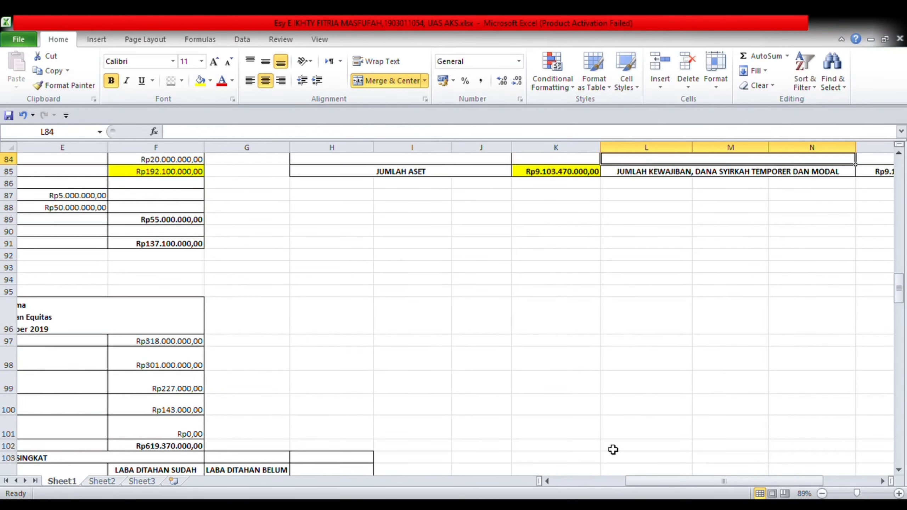
{"action": "key", "text": "Up"}
{"action": "key", "text": "Up"}
{"action": "key", "text": "Up"}
{"action": "key", "text": "Right"}
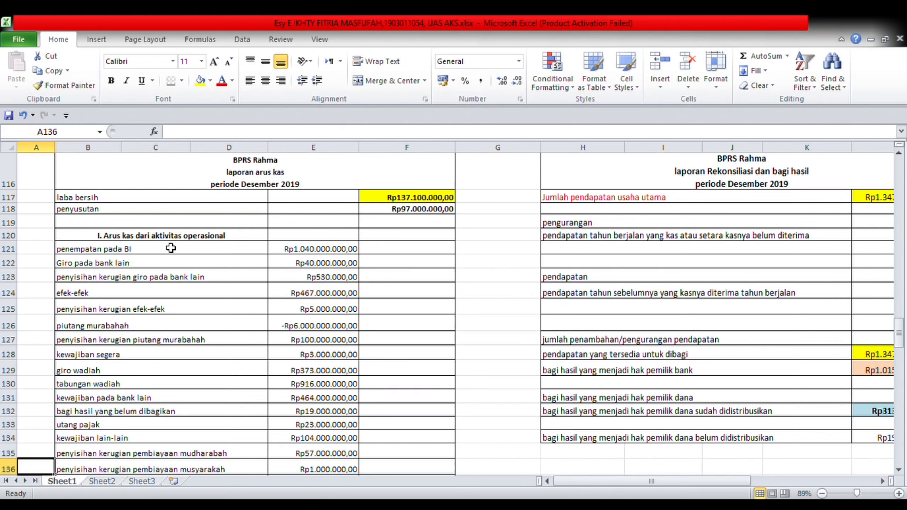
Examine the operating cash flow items and amounts in rows 121 to 136, the piutang murabahah amount, and the subtotal formula in F137
{"action": "left_click", "coordinate": [134, 253]}
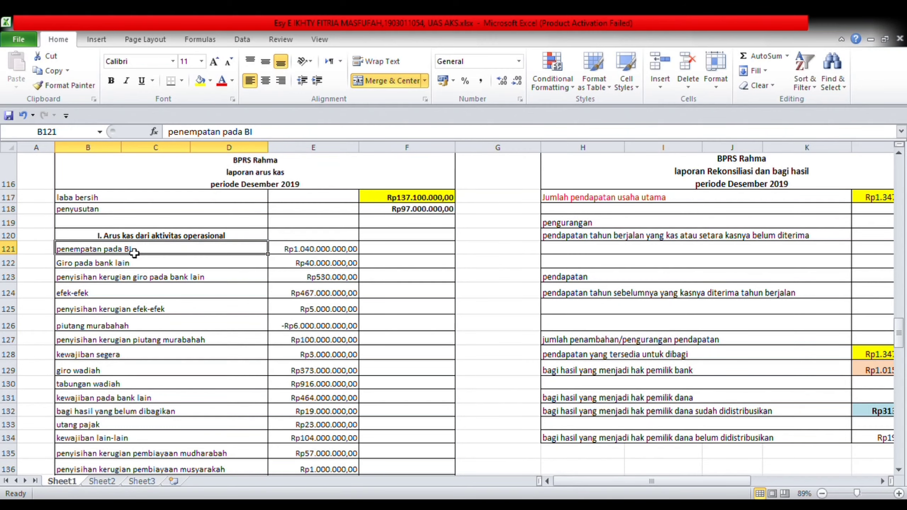
{"action": "left_click_drag", "start_coordinate": [134, 254], "coordinate": [170, 433]}
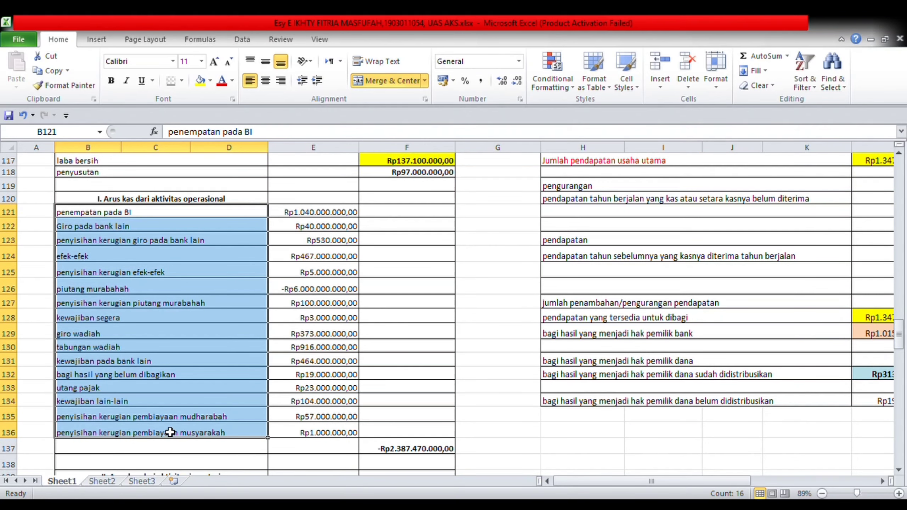
{"action": "left_click", "coordinate": [320, 214]}
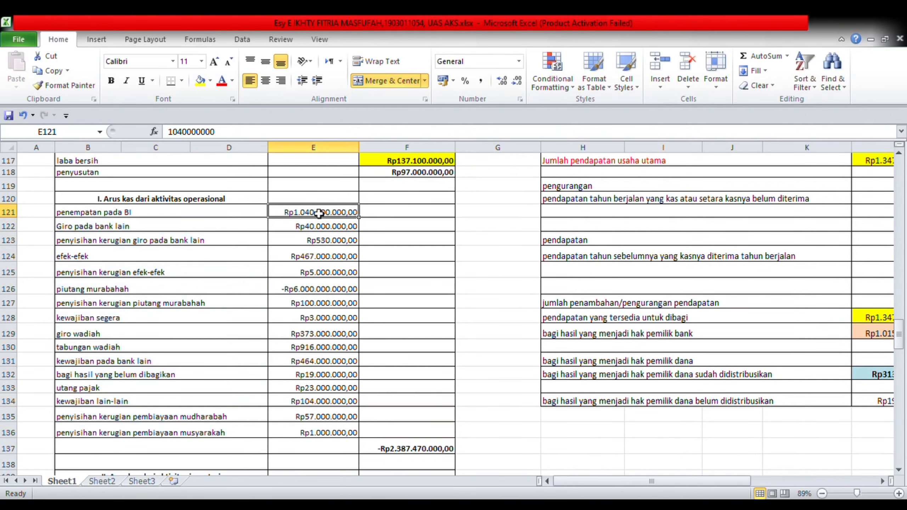
{"action": "left_click_drag", "start_coordinate": [319, 213], "coordinate": [338, 432]}
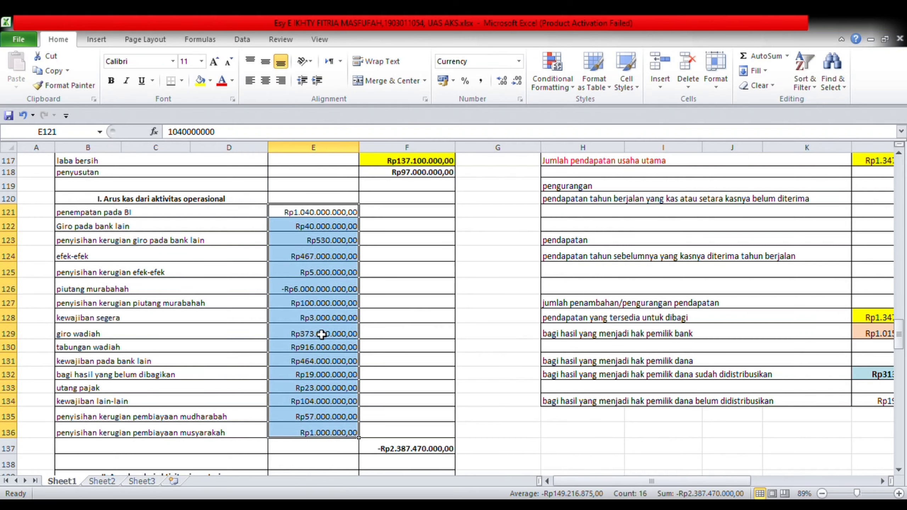
{"action": "left_click", "coordinate": [288, 288]}
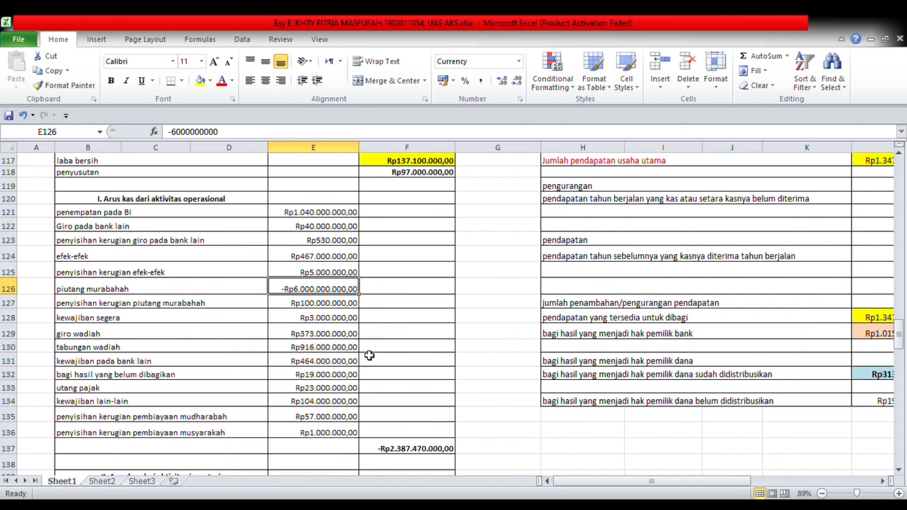
{"action": "left_click", "coordinate": [403, 447]}
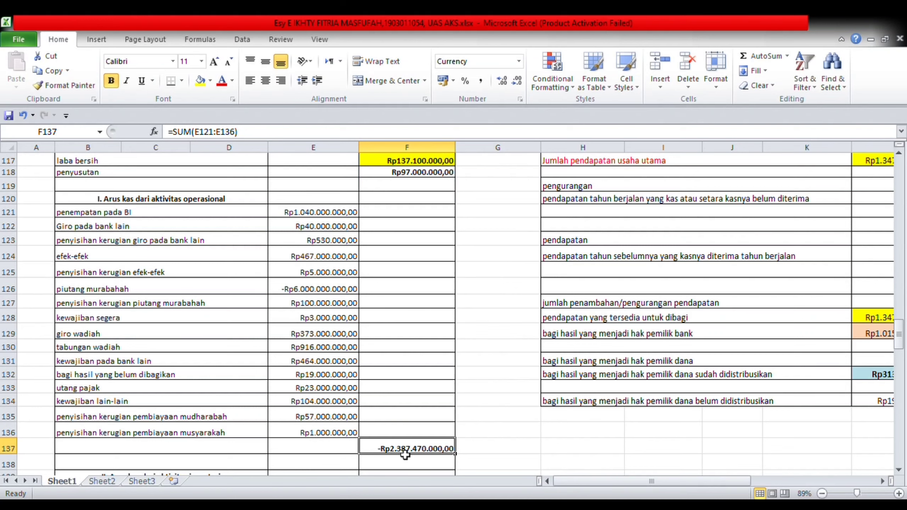
Examine the investing cash flow items and amounts in rows 140 to 142 and the subtotal formula in F143
{"action": "key", "text": "Down"}
{"action": "key", "text": "Down"}
{"action": "key", "text": "Down"}
{"action": "key", "text": "Down"}
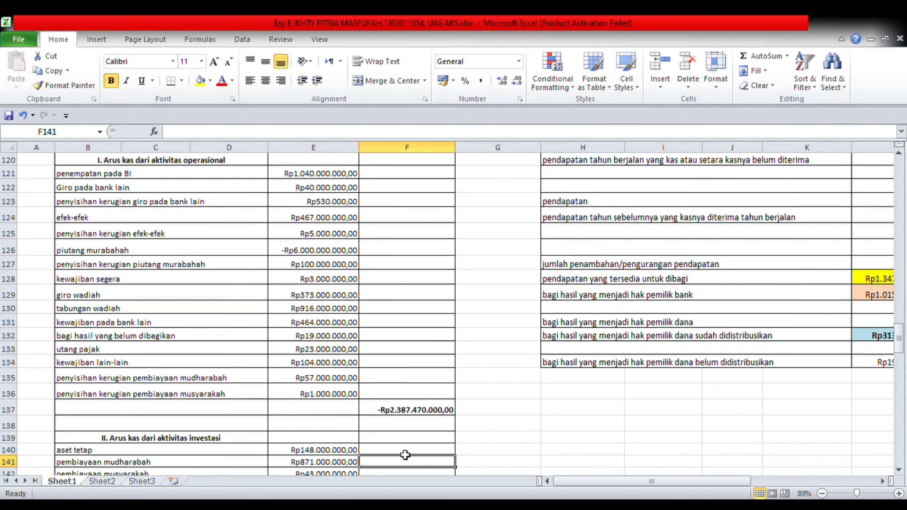
{"action": "key", "text": "Down"}
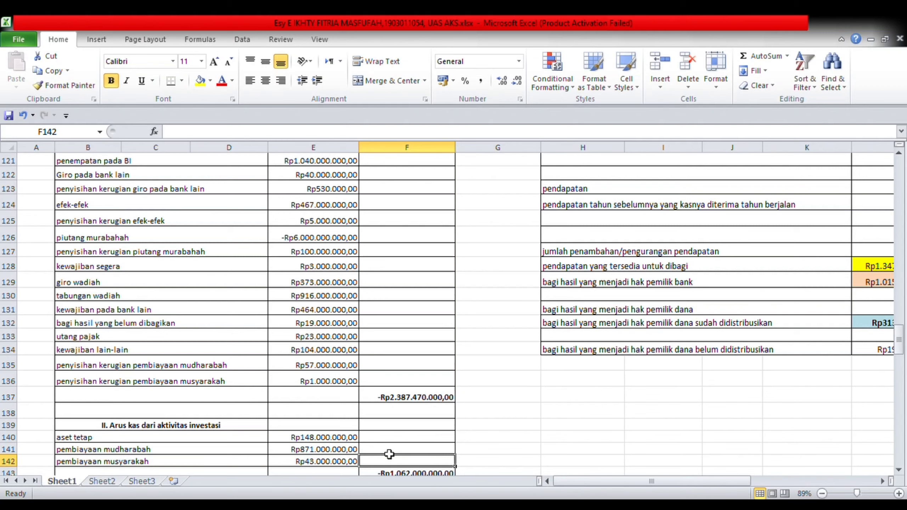
{"action": "left_click", "coordinate": [188, 439]}
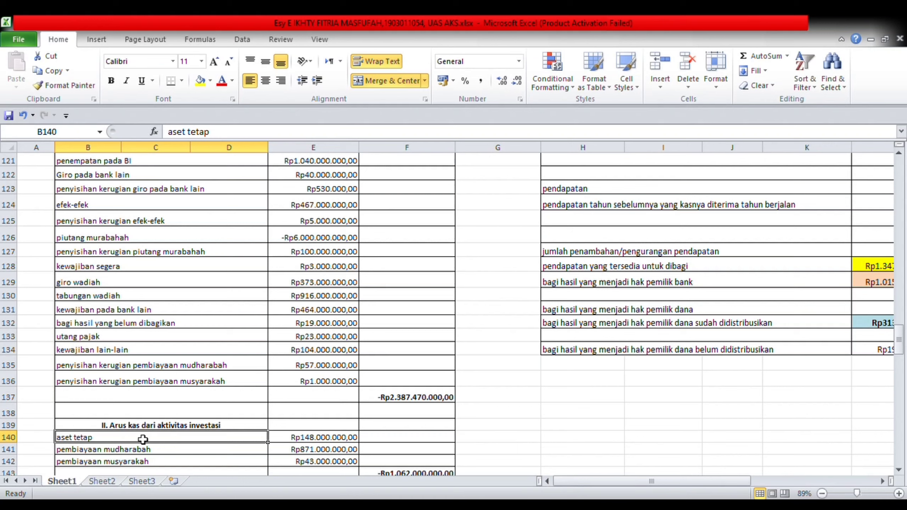
{"action": "left_click_drag", "start_coordinate": [144, 440], "coordinate": [158, 463]}
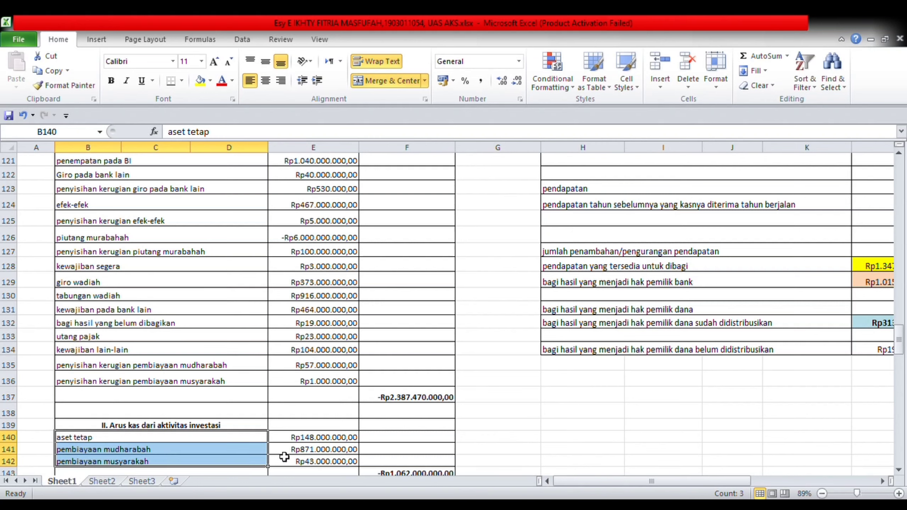
{"action": "left_click_drag", "start_coordinate": [332, 442], "coordinate": [338, 466]}
{"action": "key", "text": "Right"}
{"action": "key", "text": "Right"}
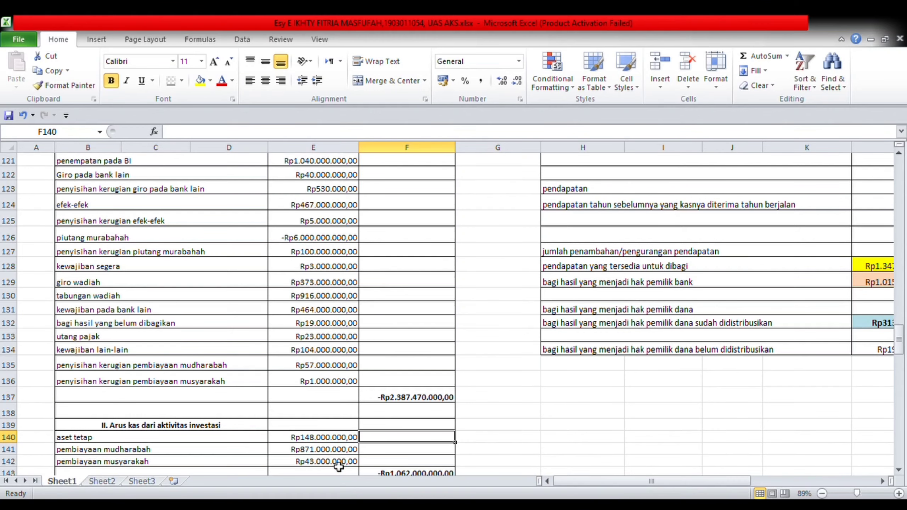
{"action": "key", "text": "Down"}
{"action": "key", "text": "Down"}
{"action": "key", "text": "Down"}
{"action": "key", "text": "Down"}
{"action": "key", "text": "Down"}
{"action": "key", "text": "Down"}
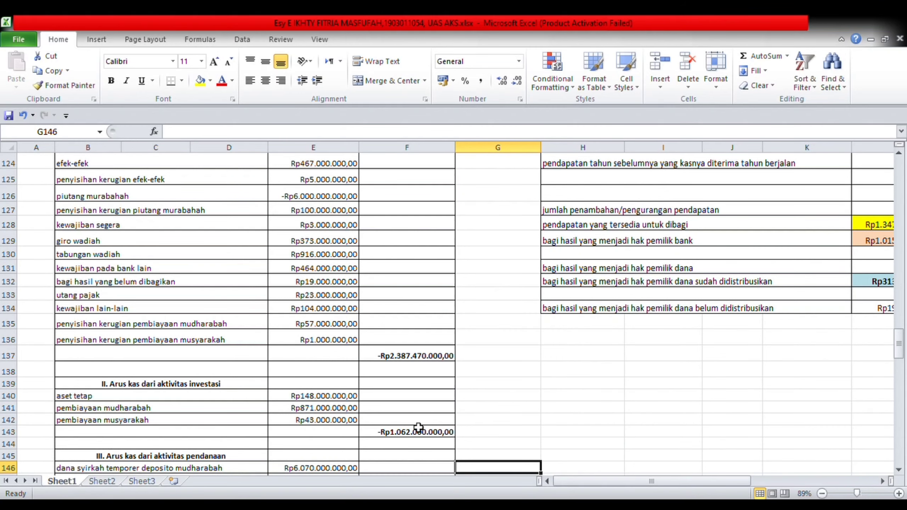
{"action": "left_click", "coordinate": [406, 434]}
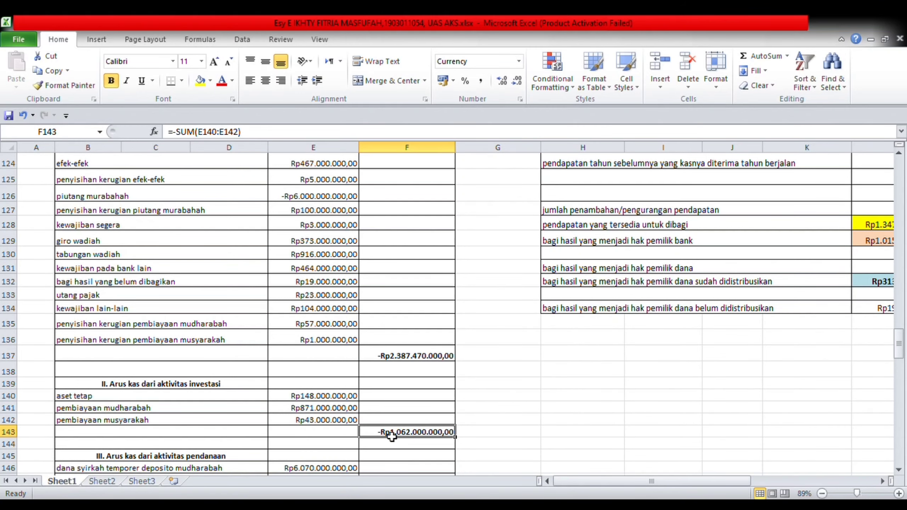
Inspect the financing cash flow subtotal formula in F149 and the items it covers in B146:B148
{"action": "key", "text": "Down"}
{"action": "key", "text": "Down"}
{"action": "key", "text": "Down"}
{"action": "key", "text": "Down"}
{"action": "key", "text": "Down"}
{"action": "key", "text": "Down"}
{"action": "key", "text": "Down"}
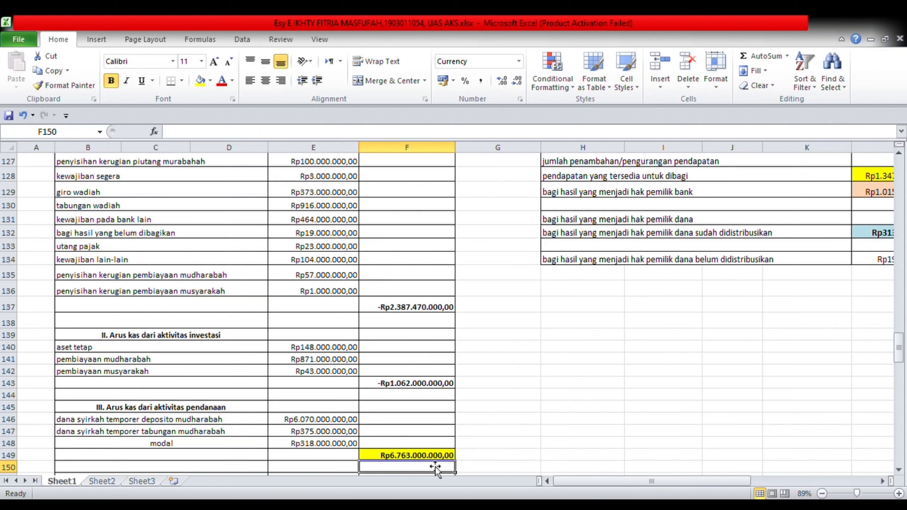
{"action": "left_click", "coordinate": [428, 460]}
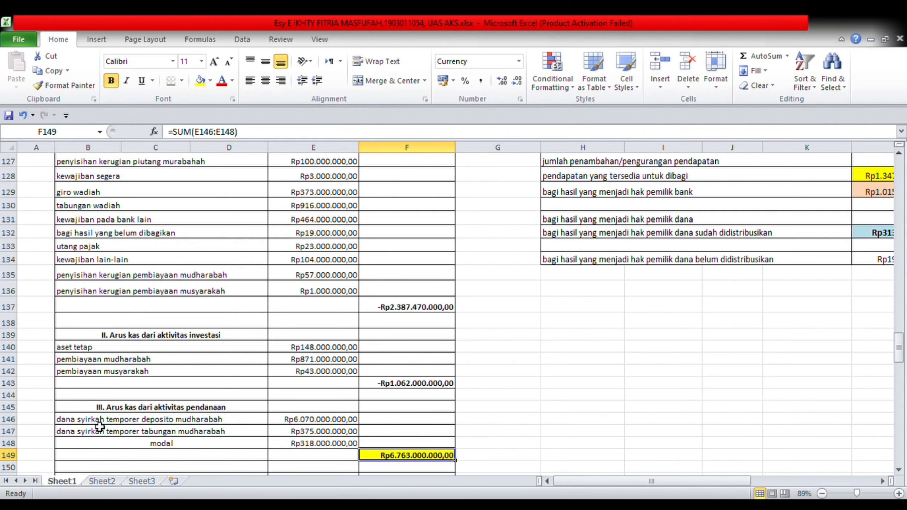
{"action": "left_click_drag", "start_coordinate": [102, 425], "coordinate": [114, 449]}
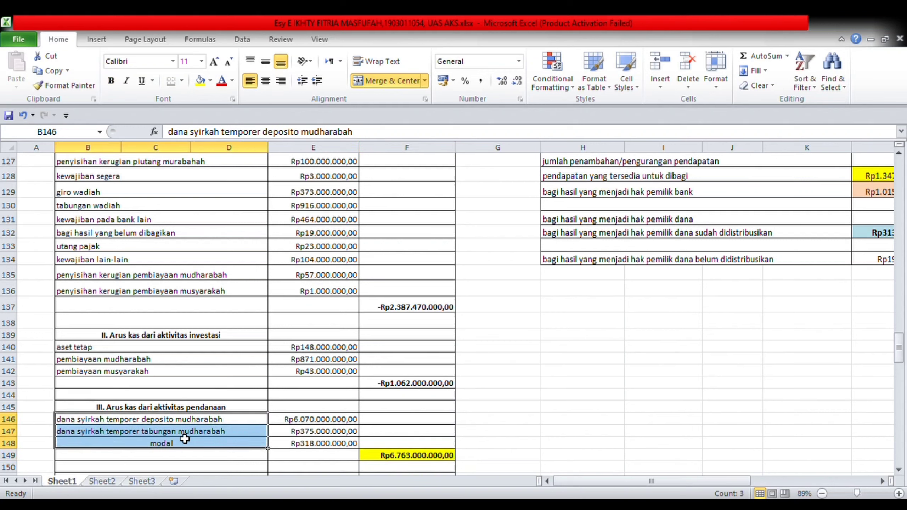
Trace the cash flow TOTAL in F151 through the financing, operating and investing subtotals in F149, F137 and F143
{"action": "key", "text": "Down"}
{"action": "key", "text": "Down"}
{"action": "key", "text": "Down"}
{"action": "key", "text": "Down"}
{"action": "key", "text": "Down"}
{"action": "key", "text": "Down"}
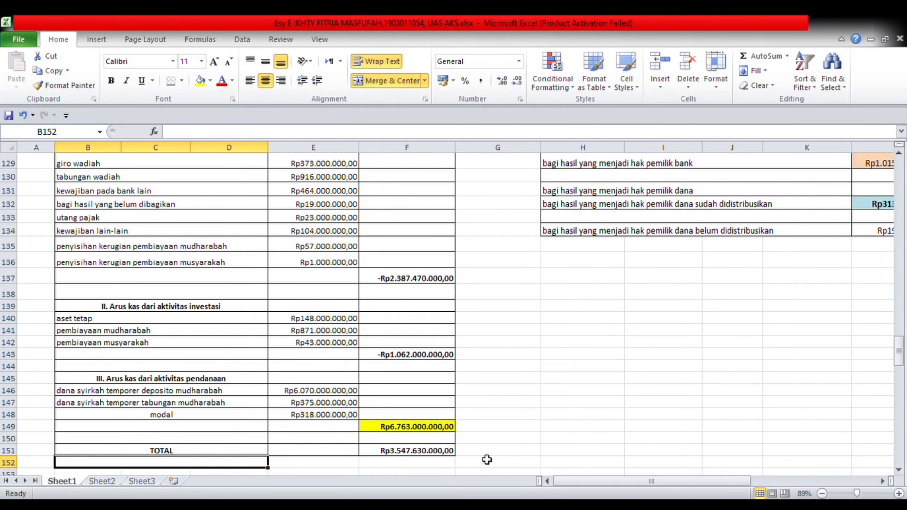
{"action": "left_click", "coordinate": [430, 431]}
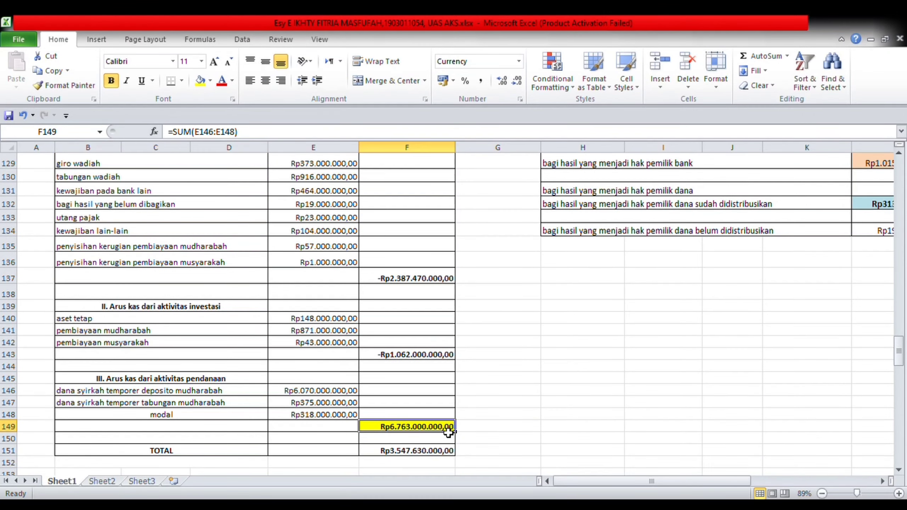
{"action": "left_click", "coordinate": [411, 282]}
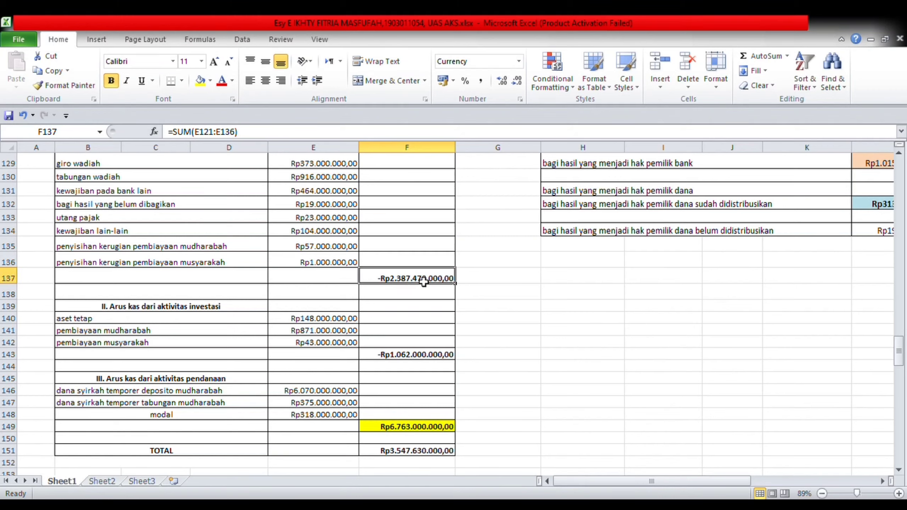
{"action": "left_click", "coordinate": [415, 359]}
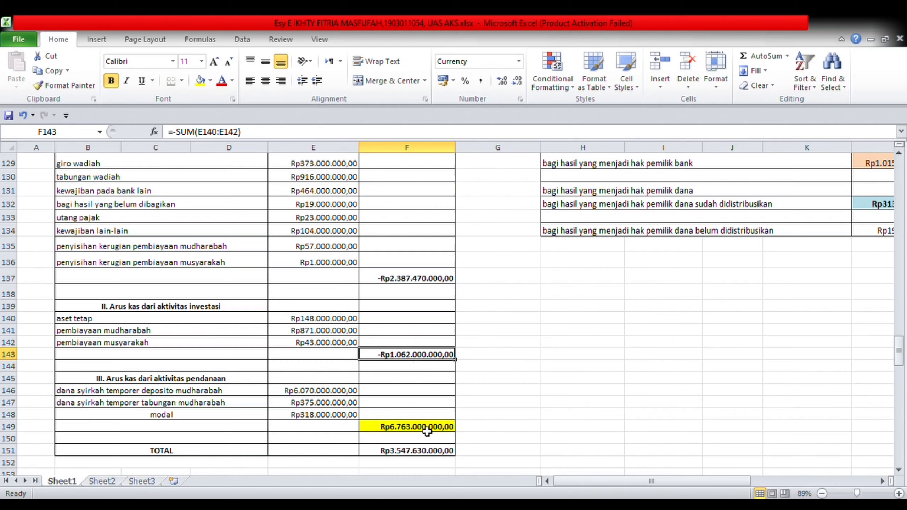
{"action": "left_click", "coordinate": [429, 449]}
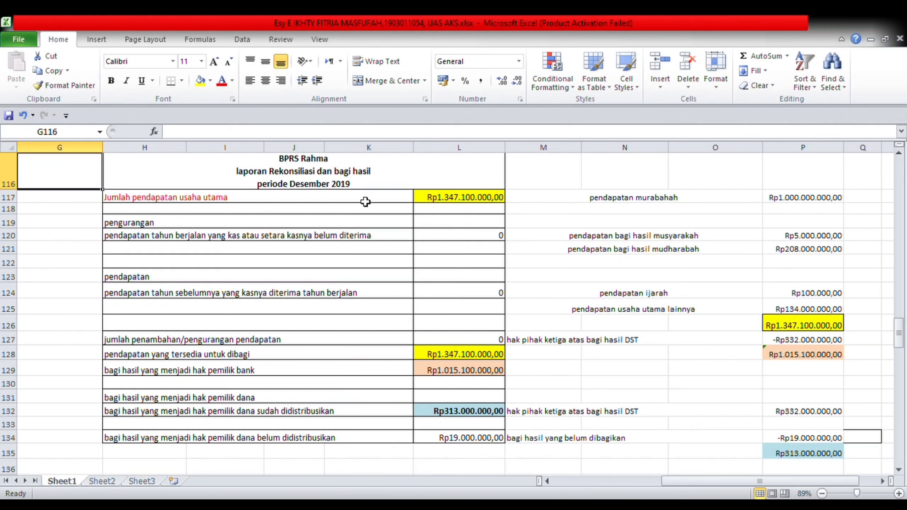
In the laporan rekonsiliasi dan bagi hasil, compare L117 with the income items in M117:M125, their total in P126, and L128
{"action": "left_click", "coordinate": [467, 198]}
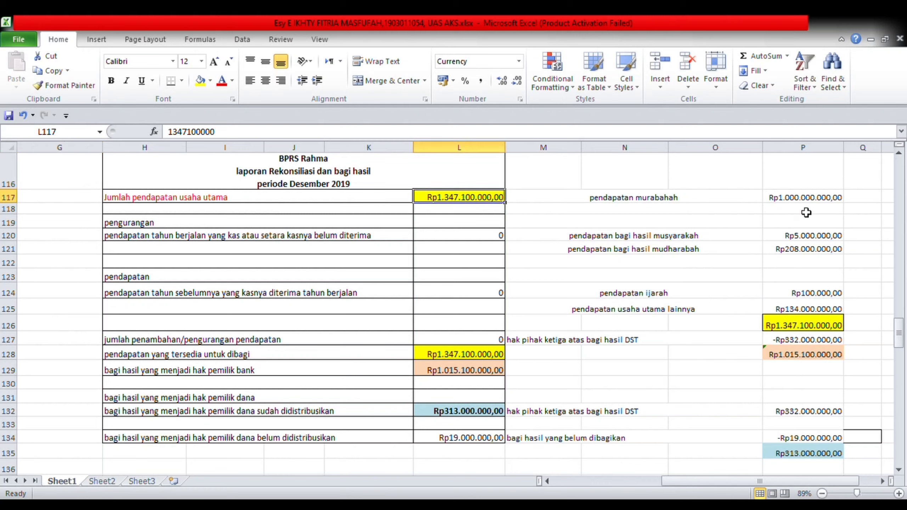
{"action": "left_click", "coordinate": [683, 201]}
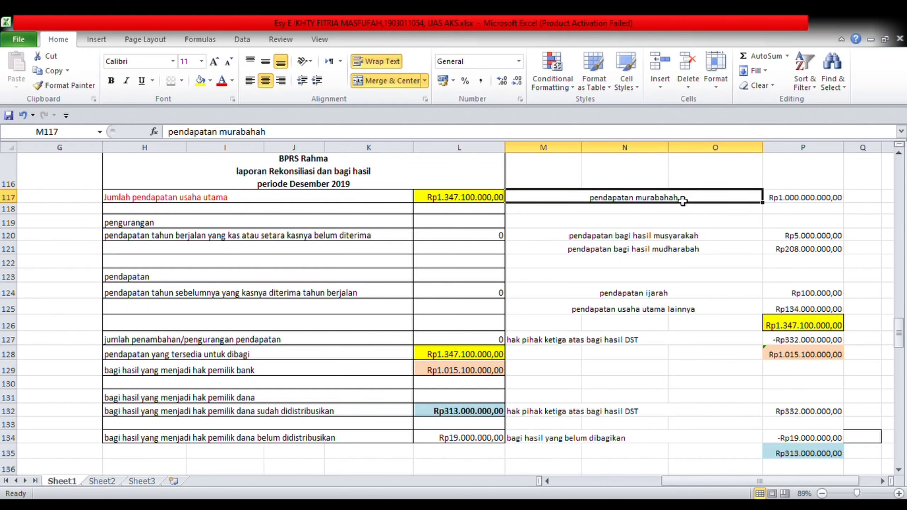
{"action": "left_click_drag", "start_coordinate": [682, 201], "coordinate": [693, 250]}
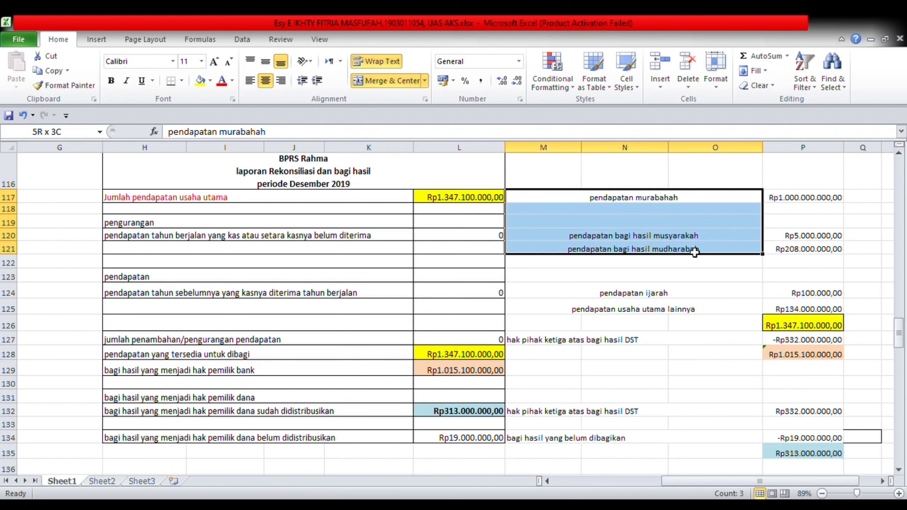
{"action": "left_click_drag", "start_coordinate": [699, 258], "coordinate": [699, 311]}
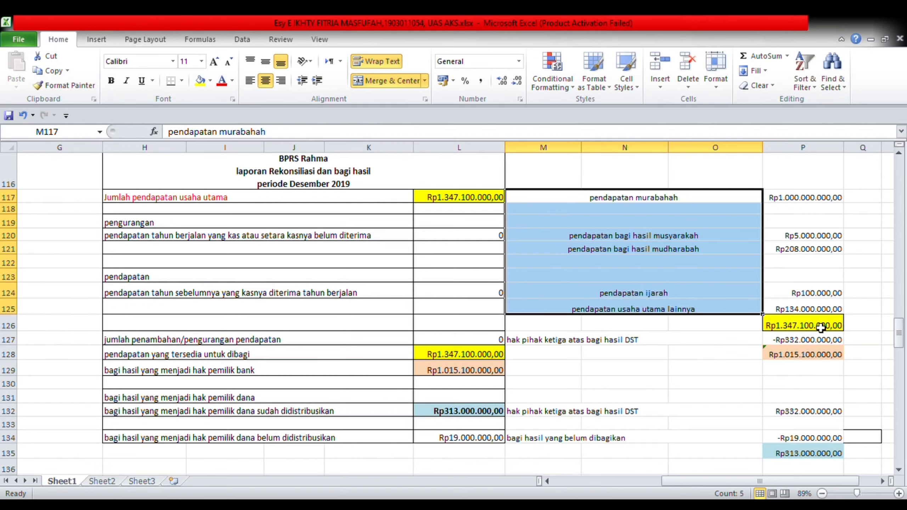
{"action": "left_click", "coordinate": [795, 329]}
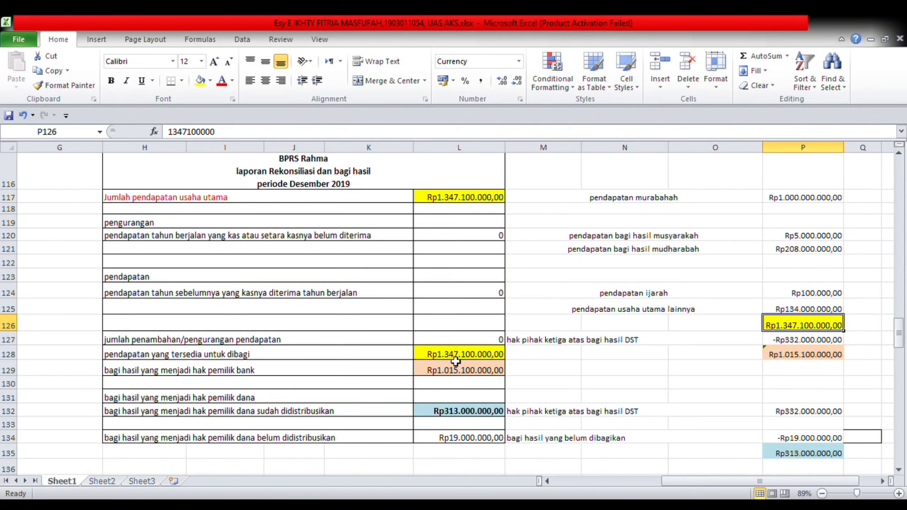
{"action": "left_click", "coordinate": [471, 355]}
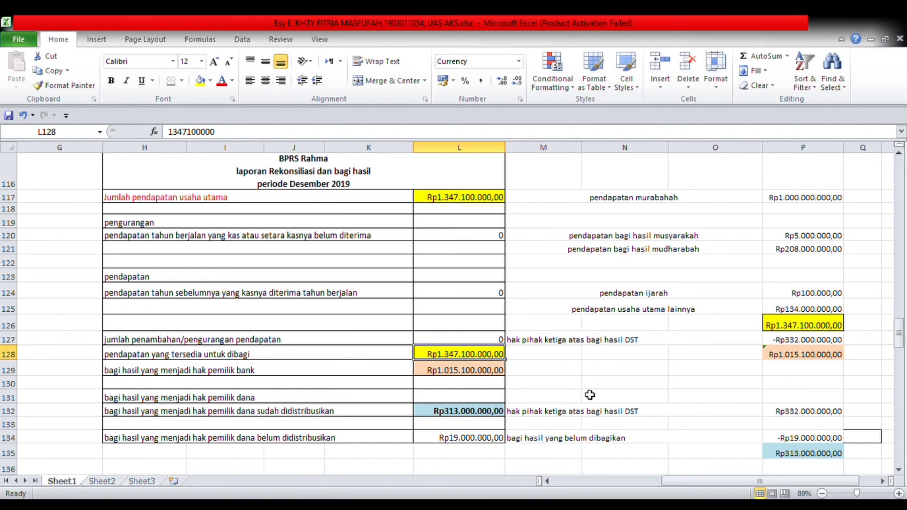
Check how P128 is calculated from the main income total in P126 and the hak pihak ketiga atas bagi hasil DST in P127
{"action": "left_click", "coordinate": [807, 328]}
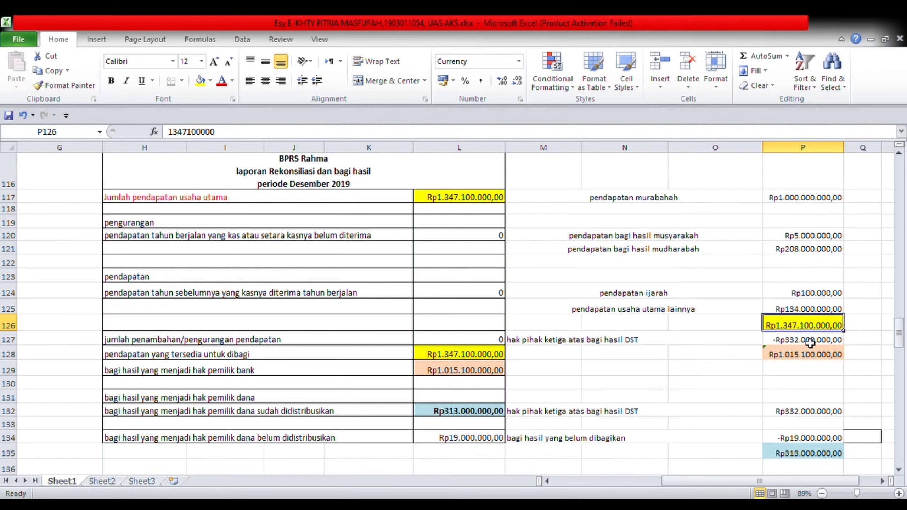
{"action": "left_click", "coordinate": [568, 344]}
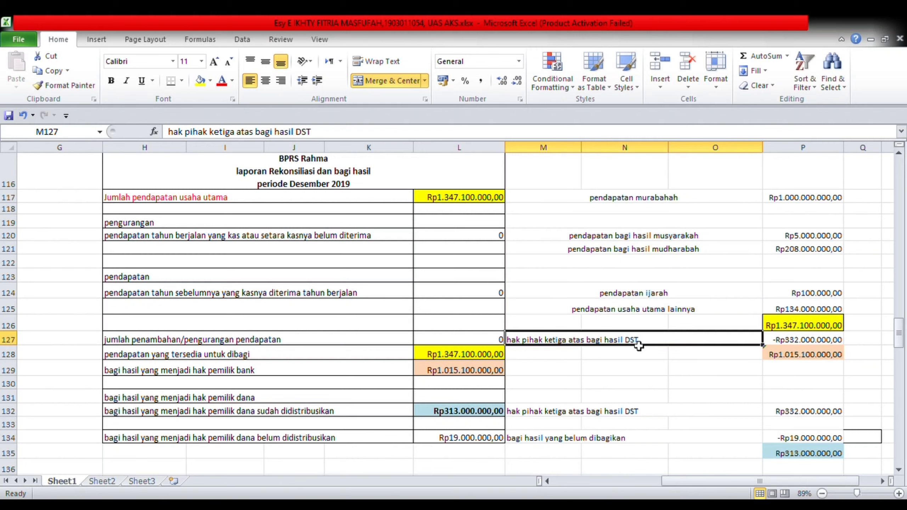
{"action": "left_click", "coordinate": [798, 360]}
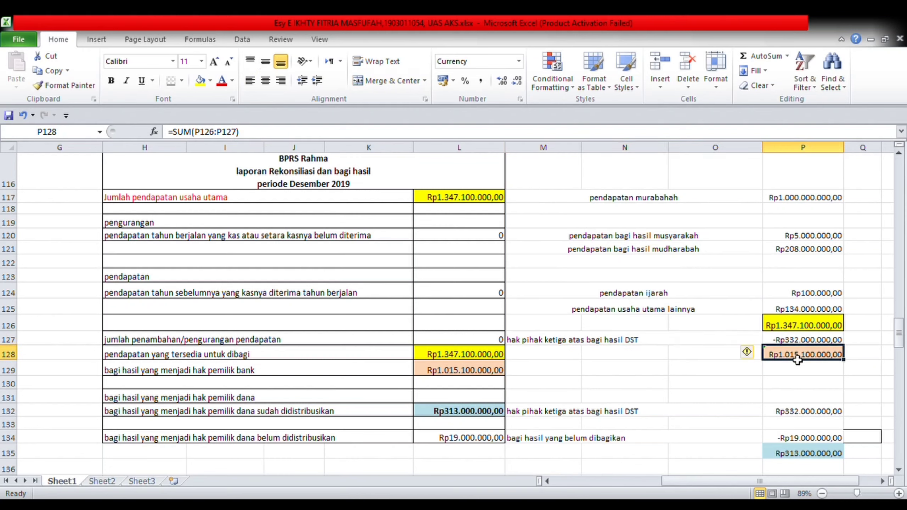
{"action": "left_click", "coordinate": [781, 332]}
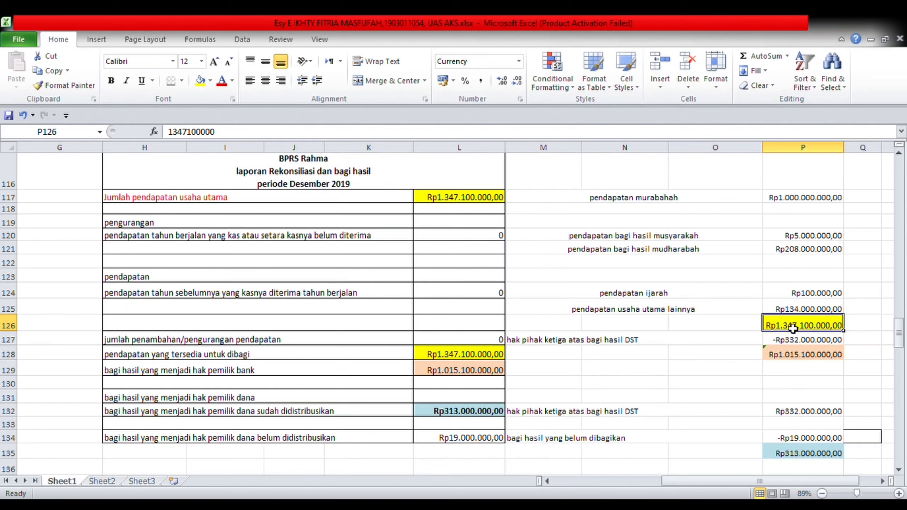
{"action": "left_click", "coordinate": [803, 341]}
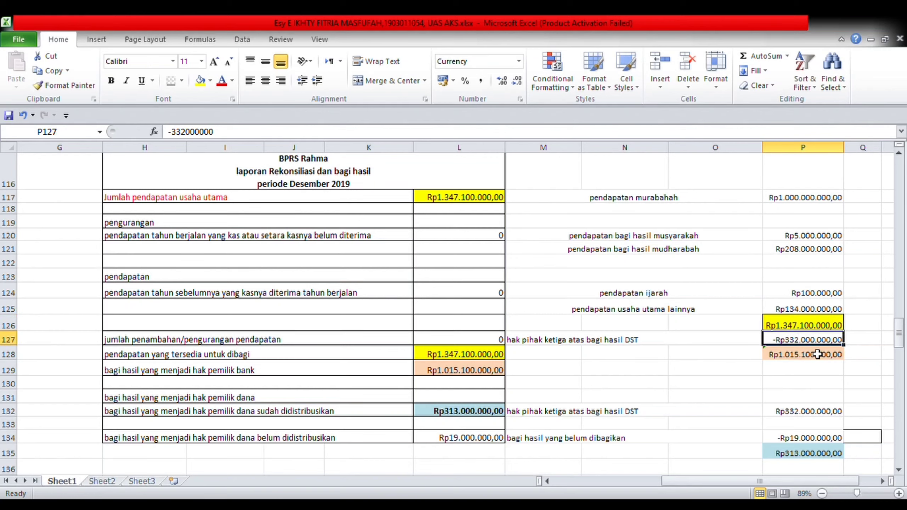
Check P128, then compare the distributed bagi hasil in L132 with P132 and the P135 formula, ending at the undistributed share in row 134
{"action": "left_click_drag", "start_coordinate": [788, 363], "coordinate": [828, 373]}
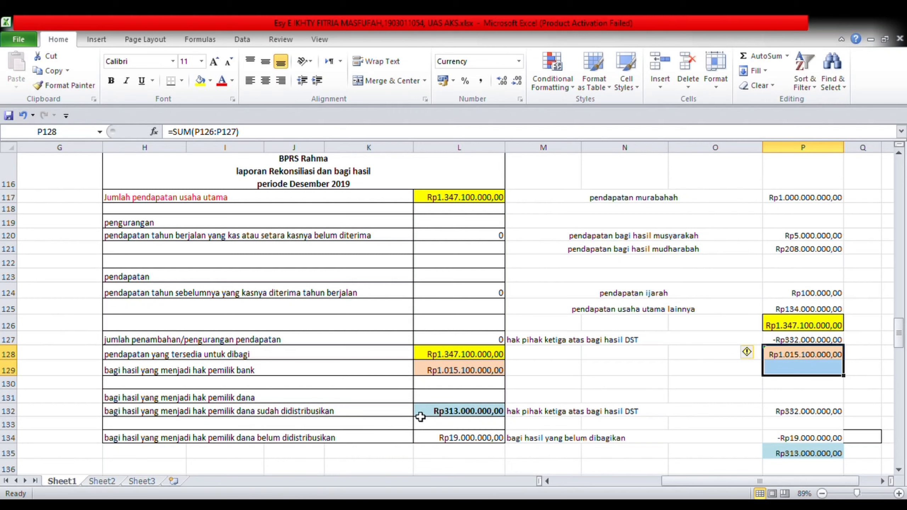
{"action": "left_click", "coordinate": [449, 415]}
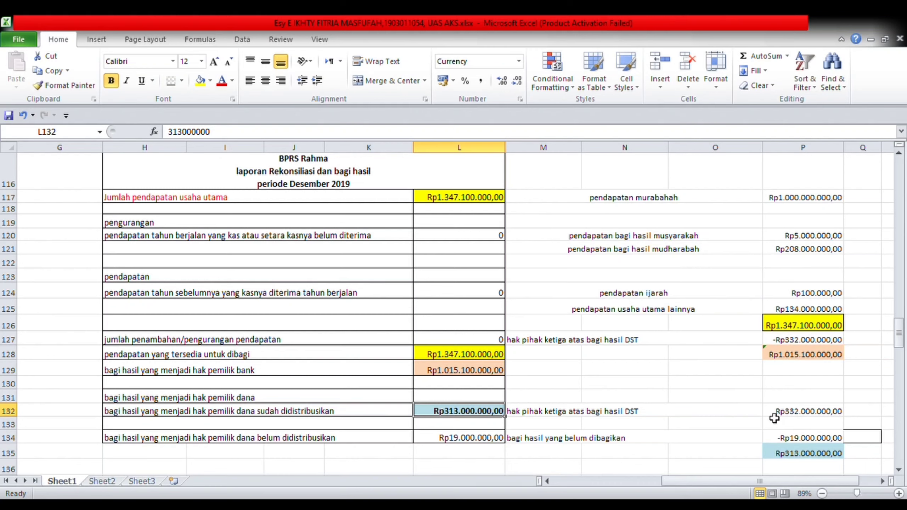
{"action": "left_click", "coordinate": [804, 416]}
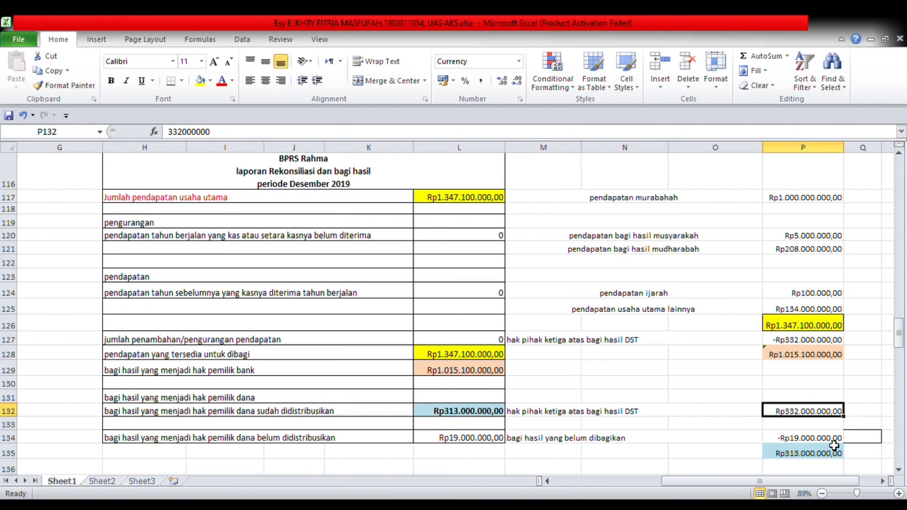
{"action": "left_click", "coordinate": [820, 453]}
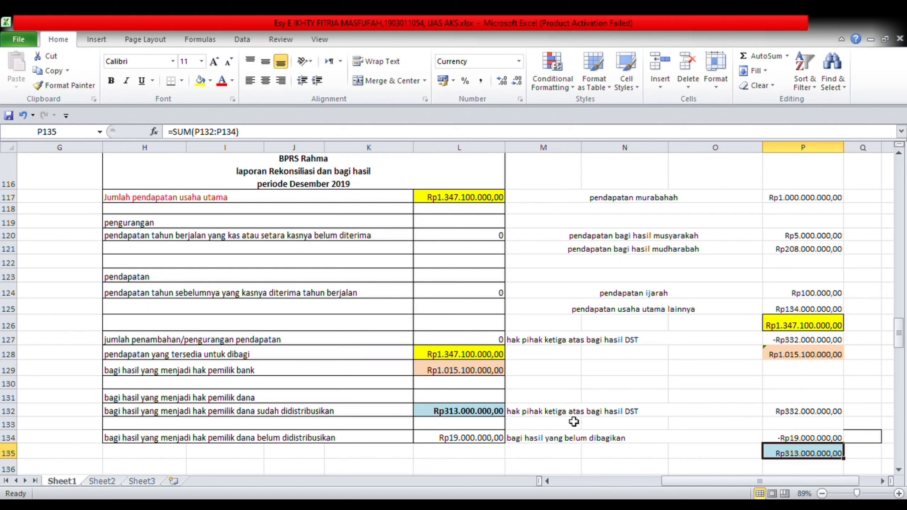
{"action": "left_click", "coordinate": [484, 415]}
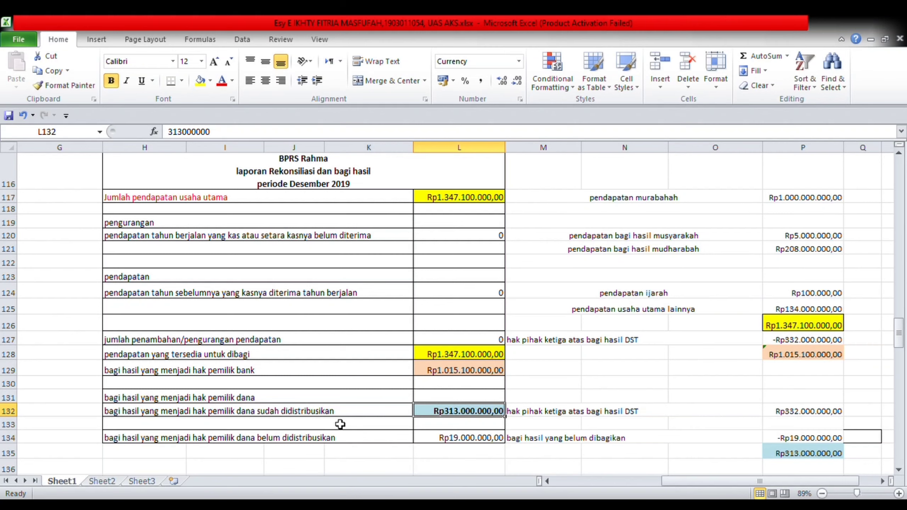
{"action": "left_click", "coordinate": [304, 442]}
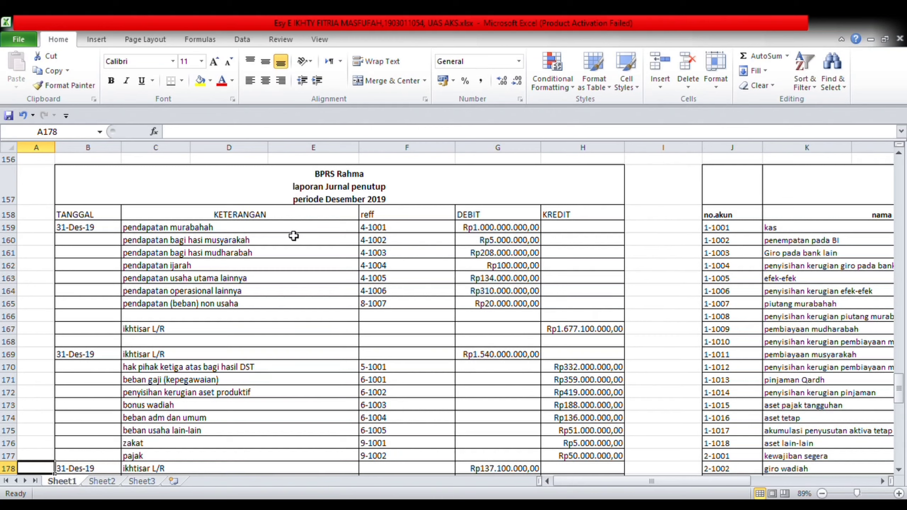
In the laporan Jurnal penutup, review the TANGGAL entries from B159 down to B179 beside the closing entries
{"action": "left_click", "coordinate": [214, 229]}
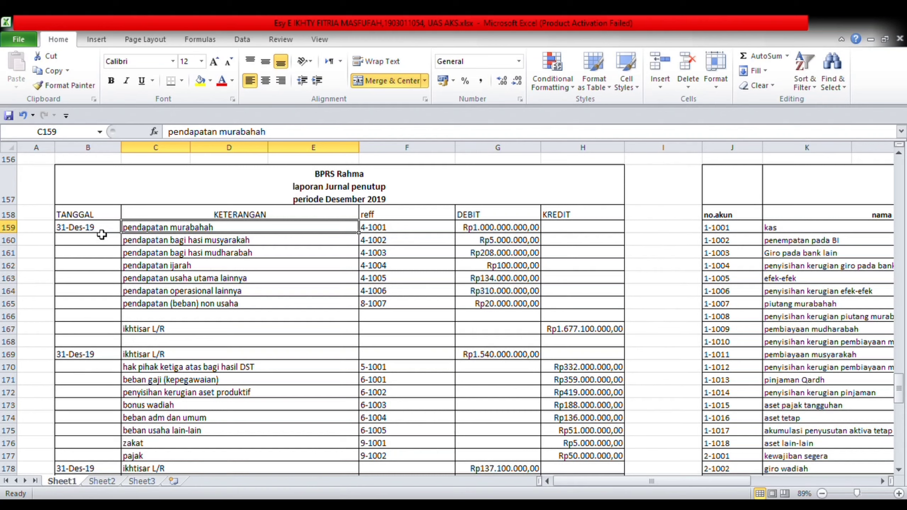
{"action": "left_click", "coordinate": [83, 238]}
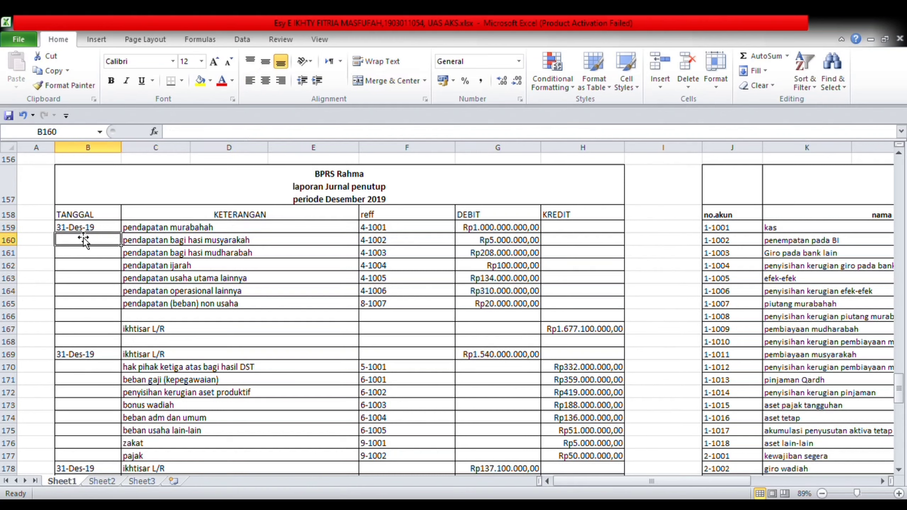
{"action": "left_click", "coordinate": [80, 229]}
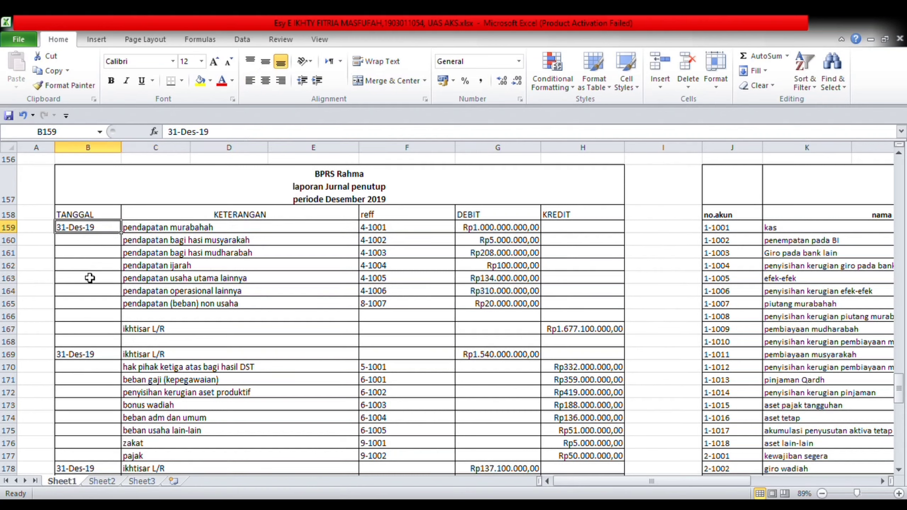
{"action": "left_click_drag", "start_coordinate": [75, 230], "coordinate": [111, 427]}
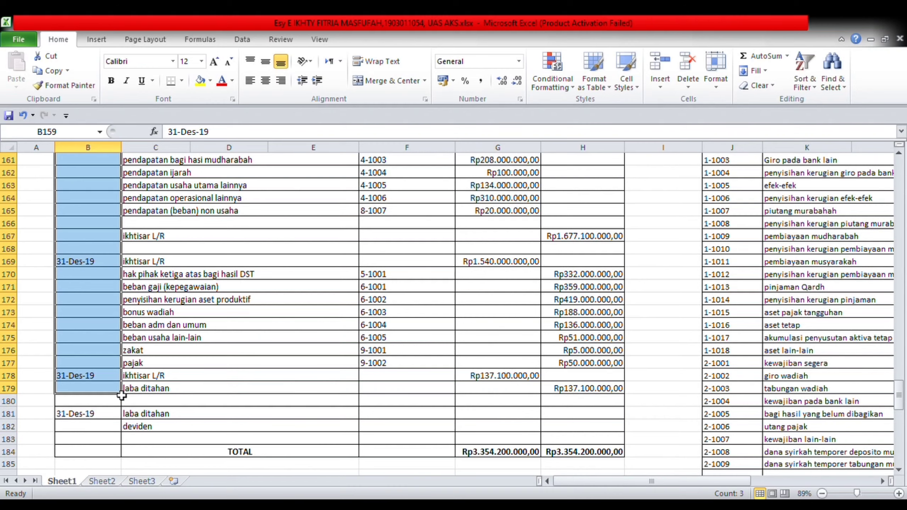
Review the income accounts being closed in C159:C165 and their debit amounts in G159:G165
{"action": "left_click", "coordinate": [245, 252]}
{"action": "key", "text": "Up"}
{"action": "key", "text": "Up"}
{"action": "key", "text": "Up"}
{"action": "key", "text": "Up"}
{"action": "key", "text": "Up"}
{"action": "key", "text": "Up"}
{"action": "key", "text": "Up"}
{"action": "key", "text": "Up"}
{"action": "key", "text": "Up"}
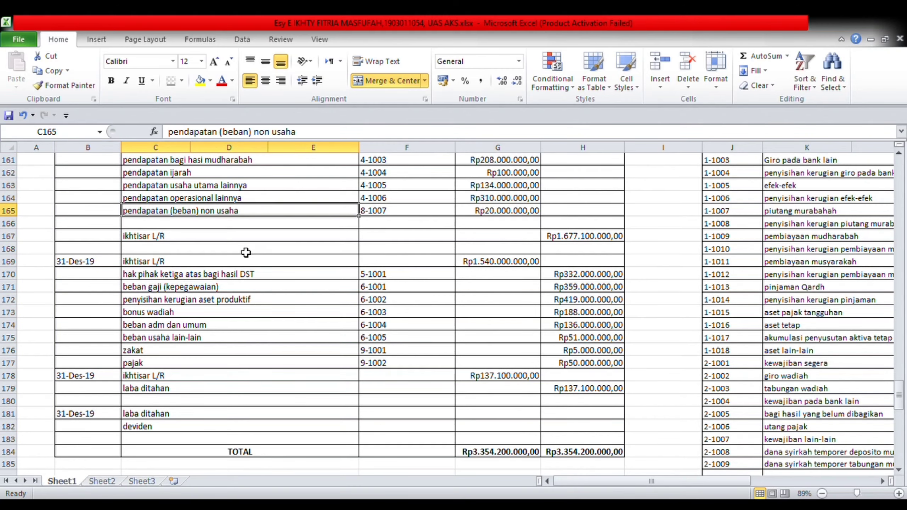
{"action": "key", "text": "Up"}
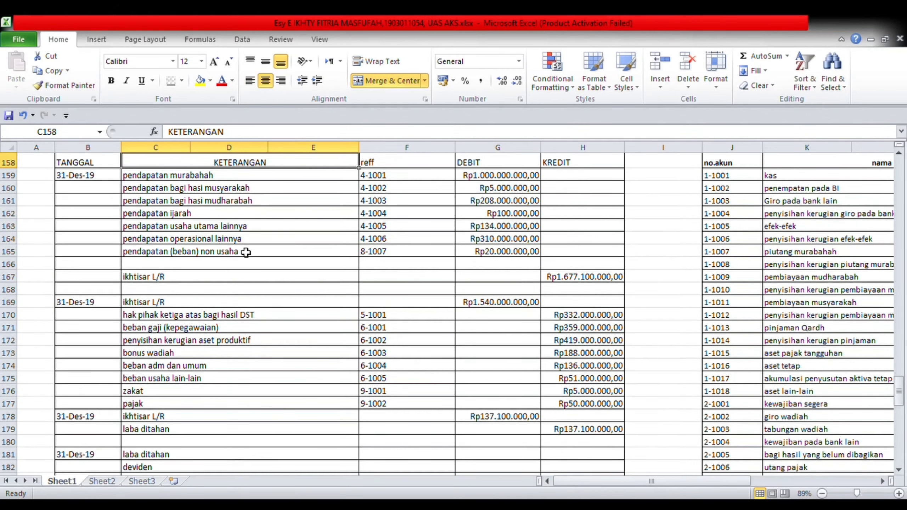
{"action": "left_click", "coordinate": [231, 179]}
{"action": "left_click_drag", "start_coordinate": [232, 183], "coordinate": [255, 249]}
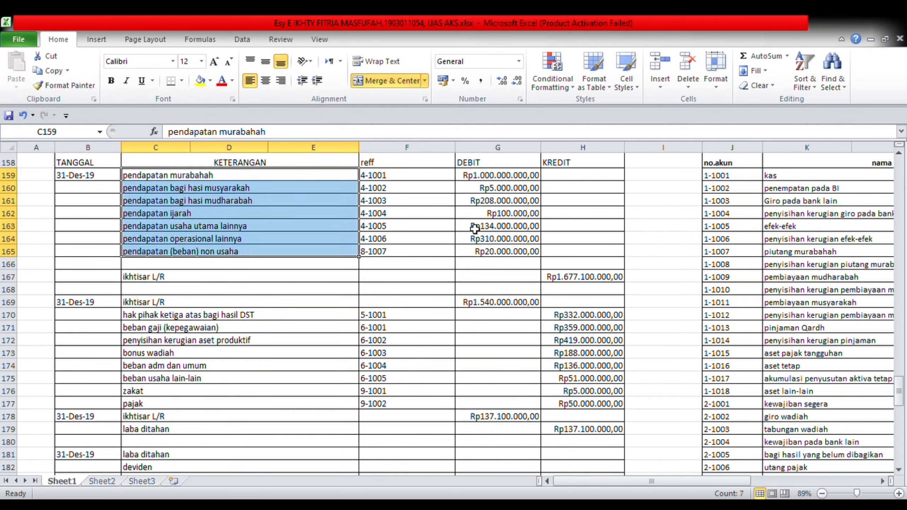
{"action": "left_click", "coordinate": [501, 179]}
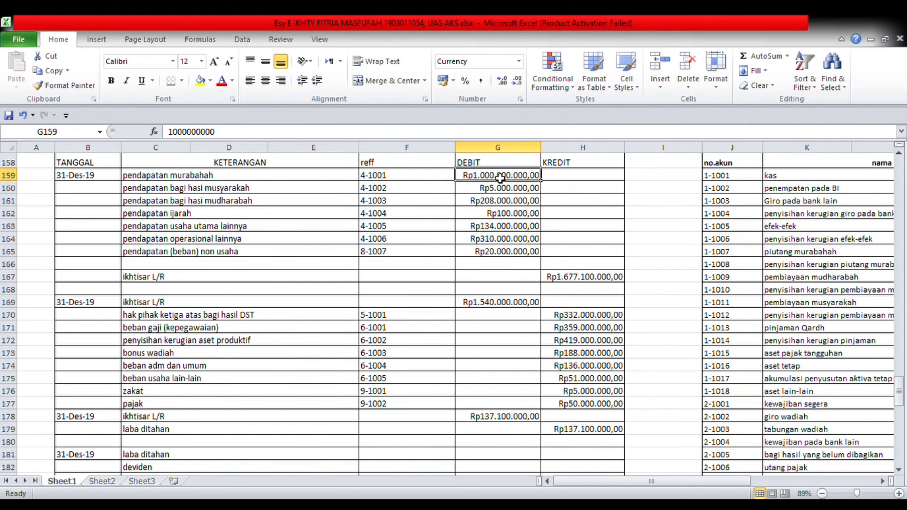
{"action": "left_click_drag", "start_coordinate": [500, 181], "coordinate": [508, 253]}
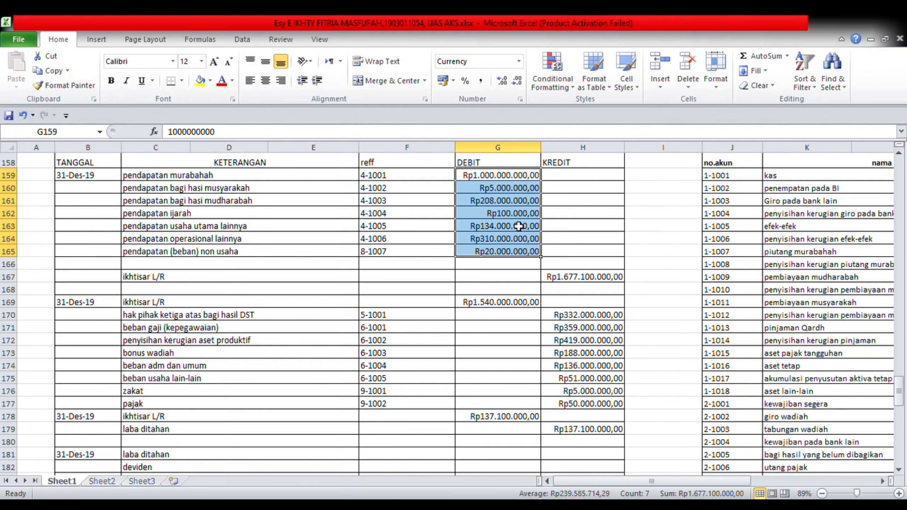
Inspect the formula behind the ikhtisar L/R credit in H167 and its account label in C167
{"action": "left_click", "coordinate": [583, 281]}
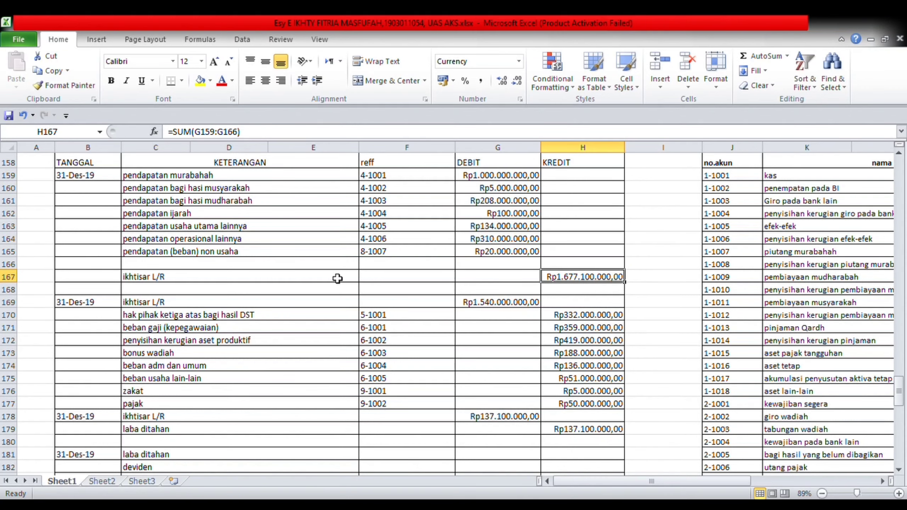
{"action": "left_click", "coordinate": [147, 283]}
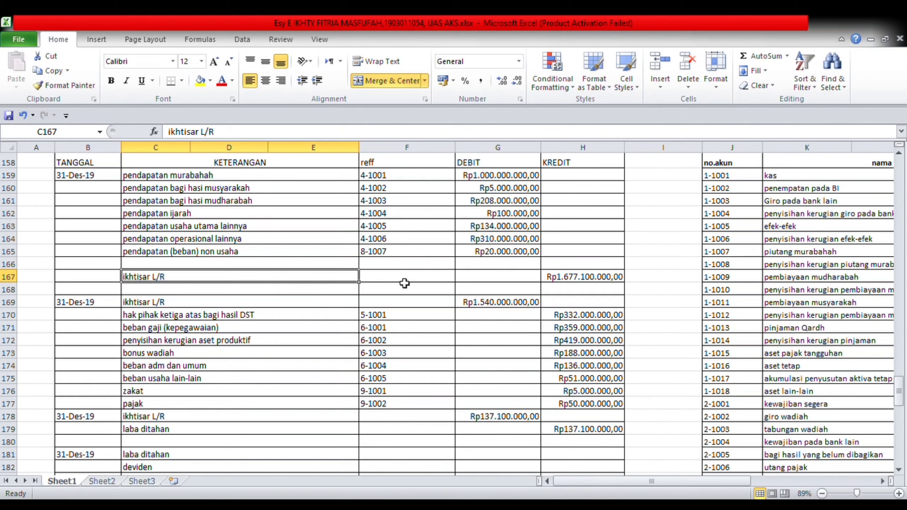
{"action": "left_click", "coordinate": [590, 286]}
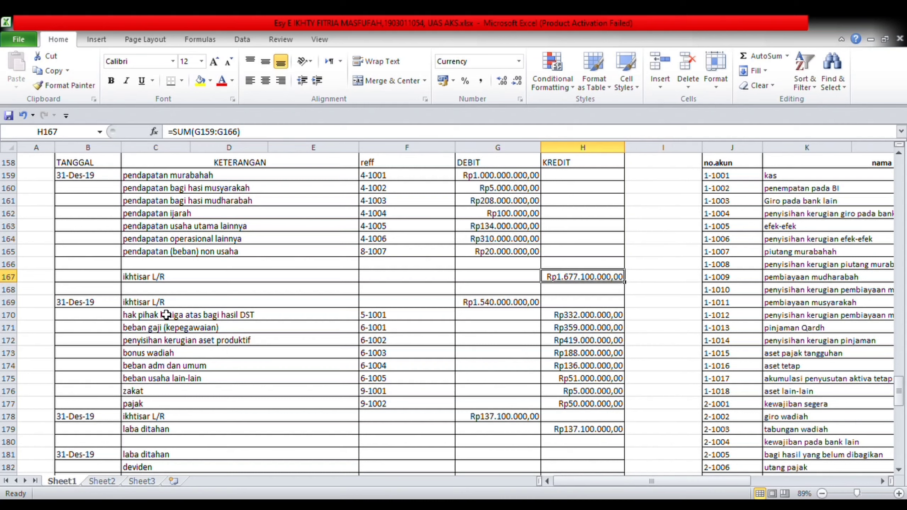
Compare the expense accounts in C170:C177 and their credits in H170:H177 with the ikhtisar L/R debit in G169
{"action": "left_click_drag", "start_coordinate": [167, 318], "coordinate": [170, 411]}
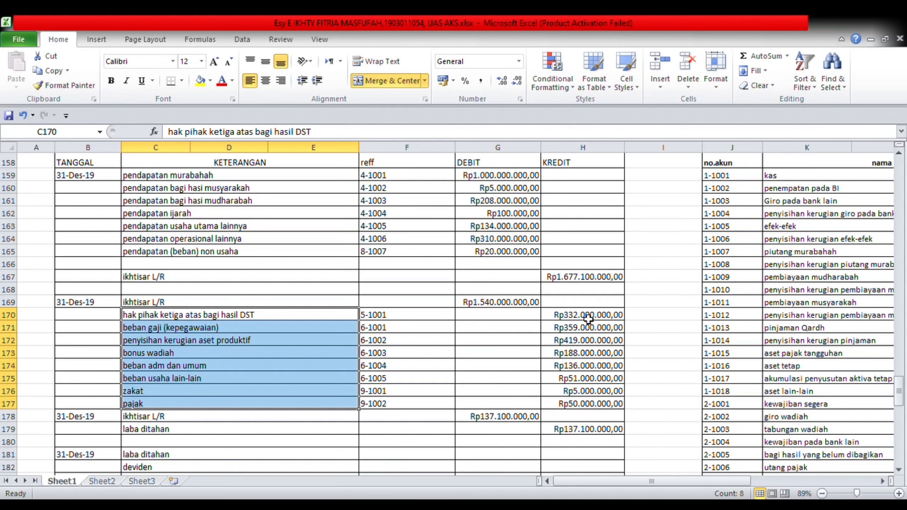
{"action": "left_click_drag", "start_coordinate": [589, 319], "coordinate": [593, 403]}
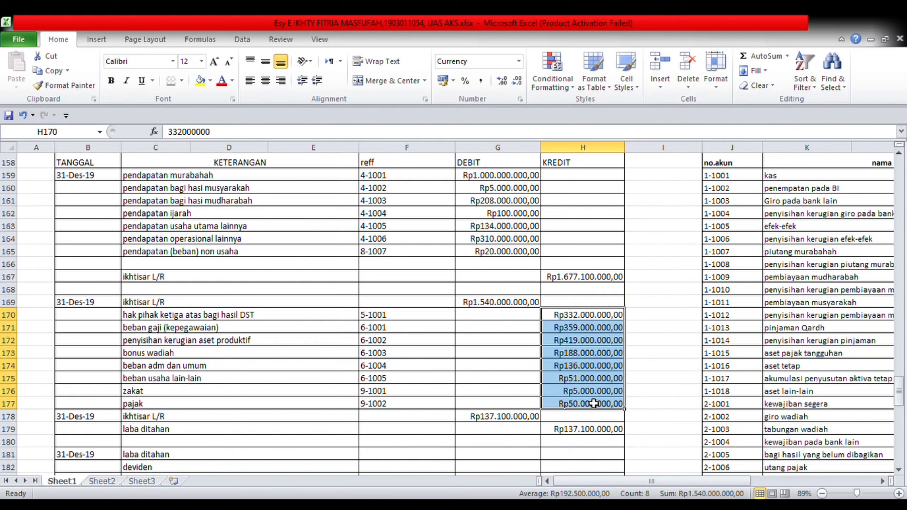
{"action": "left_click", "coordinate": [515, 307]}
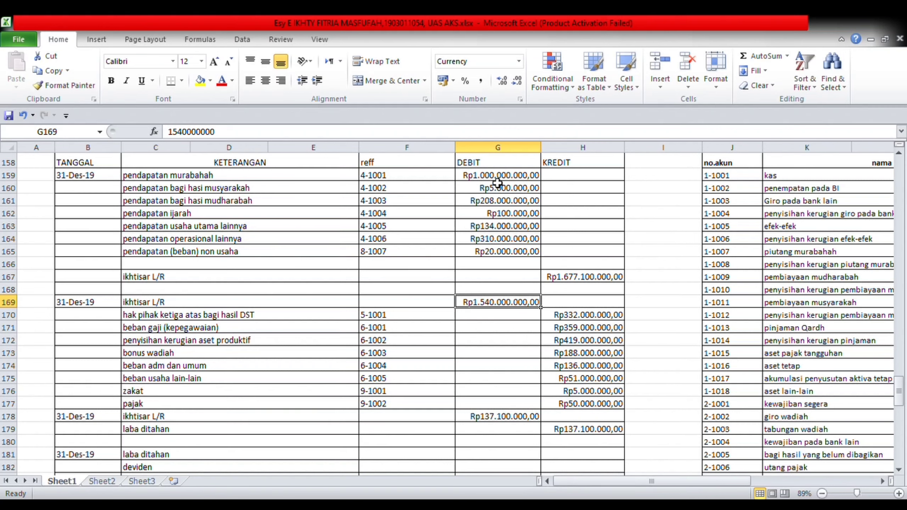
Trace the ikhtisar L/R debit in G178 to the income debits in G159:G165 and the expense closing entry in C169:H177
{"action": "left_click_drag", "start_coordinate": [496, 177], "coordinate": [508, 259]}
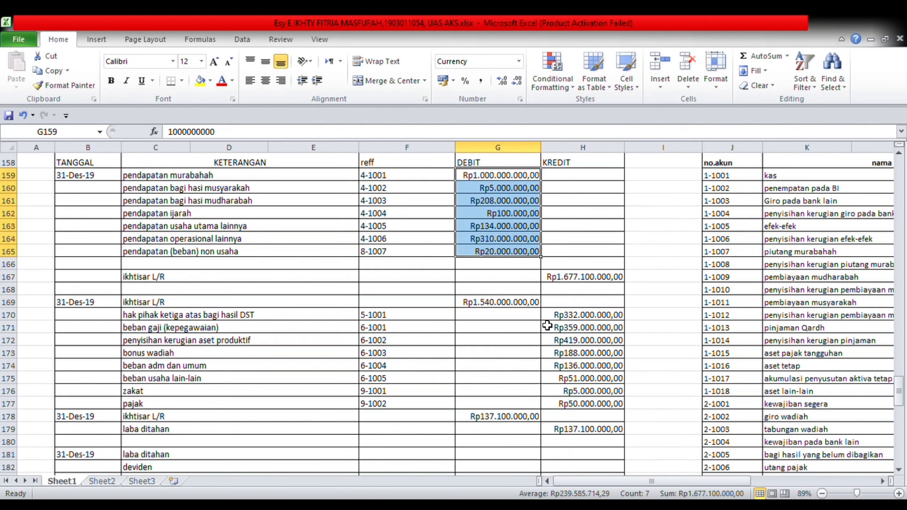
{"action": "left_click", "coordinate": [288, 417]}
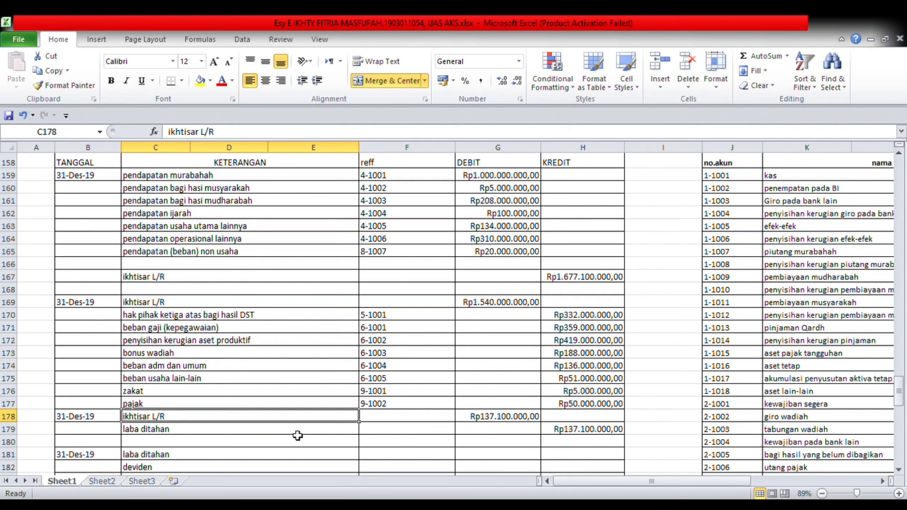
{"action": "left_click", "coordinate": [514, 420]}
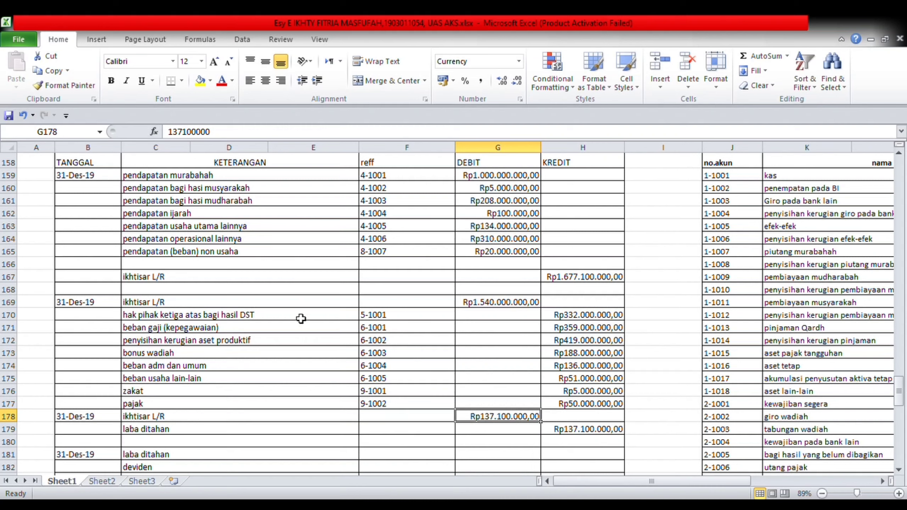
{"action": "left_click", "coordinate": [293, 304]}
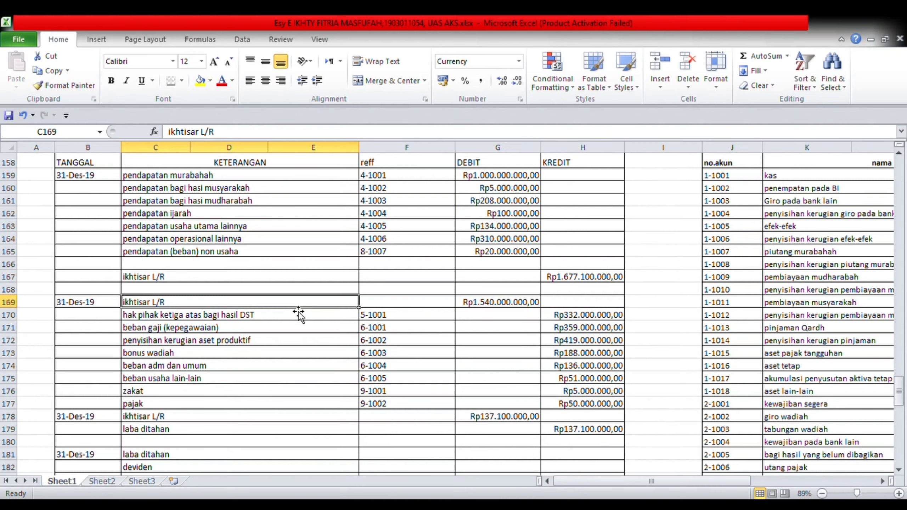
{"action": "left_click", "coordinate": [357, 314]}
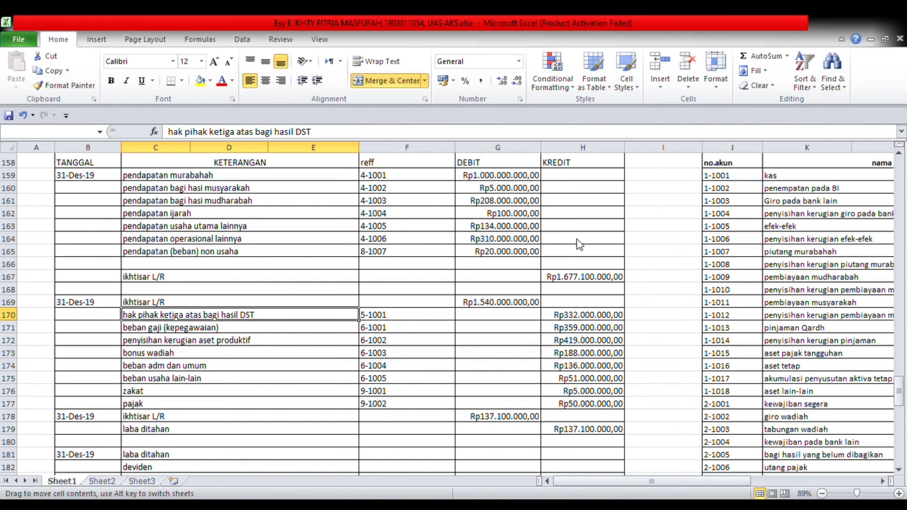
{"action": "key", "text": "Up"}
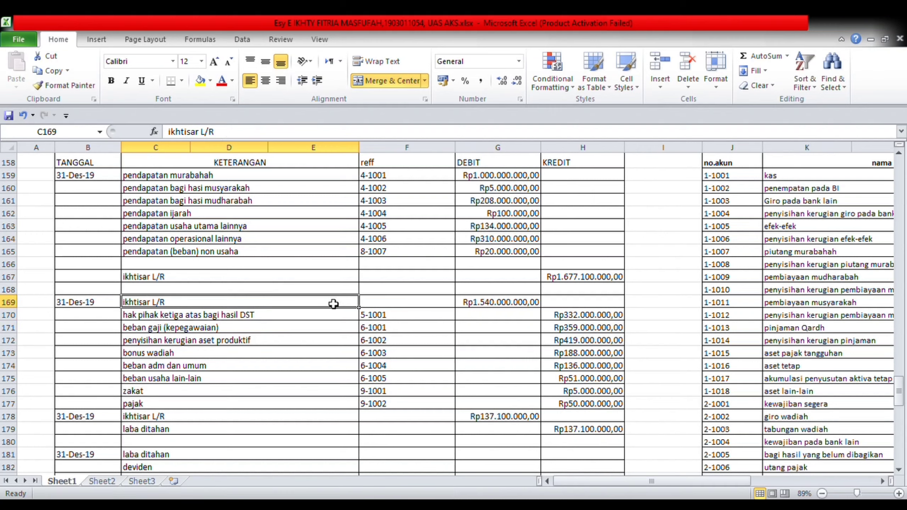
{"action": "left_click_drag", "start_coordinate": [333, 304], "coordinate": [583, 405]}
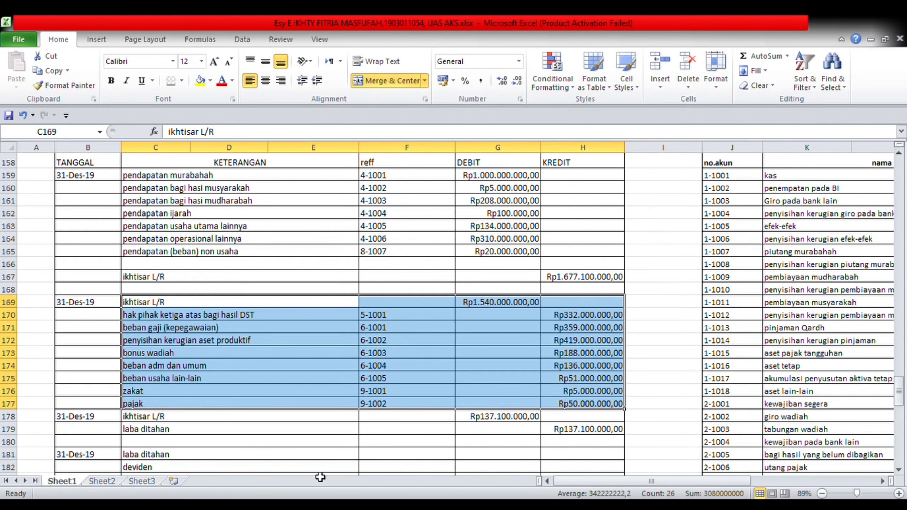
Check the laba ditahan credit in H179 against the ikhtisar L/R debit in the row above
{"action": "left_click", "coordinate": [501, 428]}
{"action": "key", "text": "Right"}
{"action": "key", "text": "Right"}
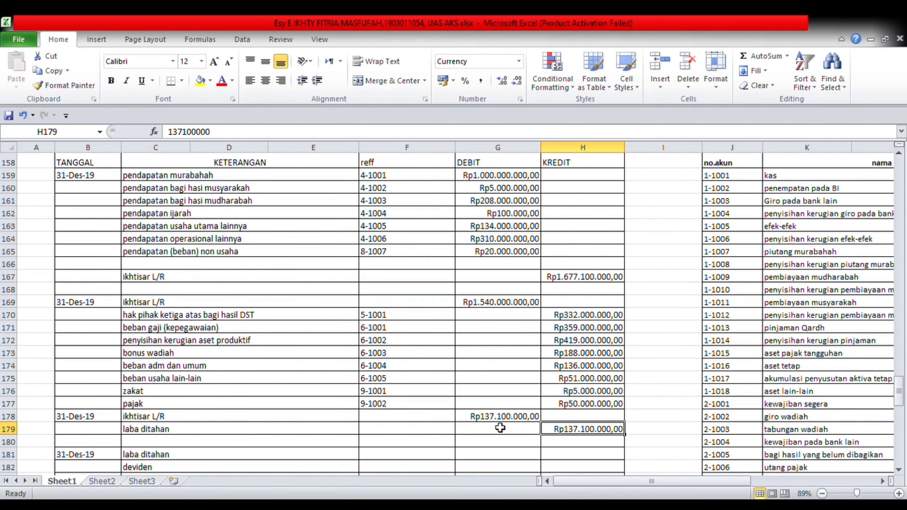
{"action": "key", "text": "Left"}
{"action": "key", "text": "Left"}
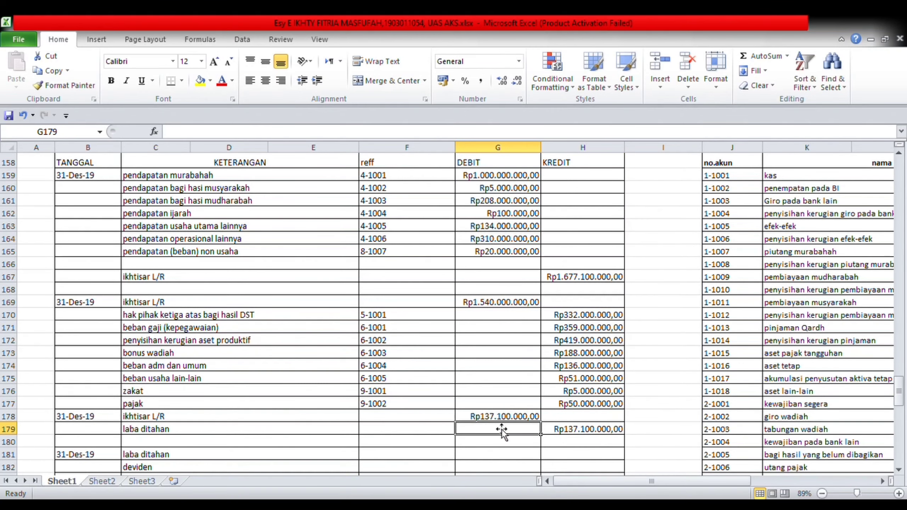
Inspect the closing journal's TOTAL formula in G184 and compare the debit and credit totals in G184:H184
{"action": "key", "text": "Down"}
{"action": "key", "text": "Down"}
{"action": "key", "text": "Down"}
{"action": "key", "text": "Down"}
{"action": "key", "text": "Down"}
{"action": "key", "text": "Down"}
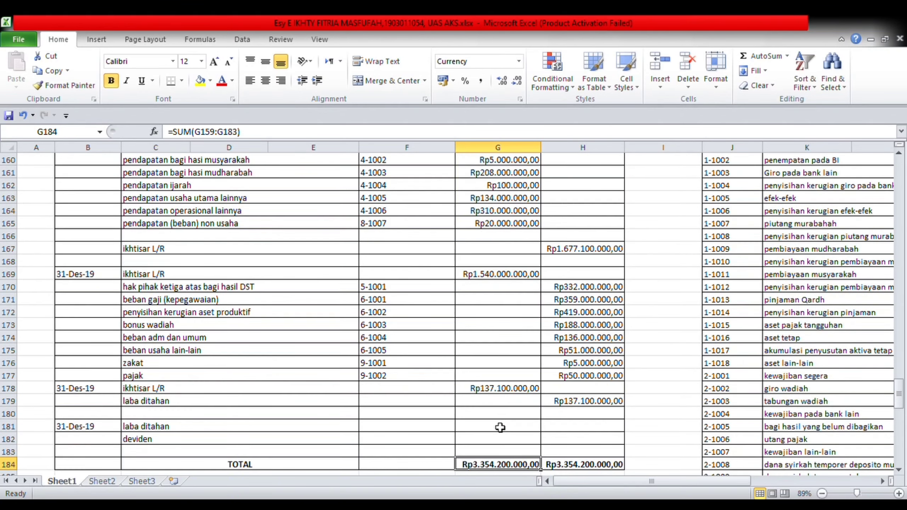
{"action": "left_click", "coordinate": [513, 452]}
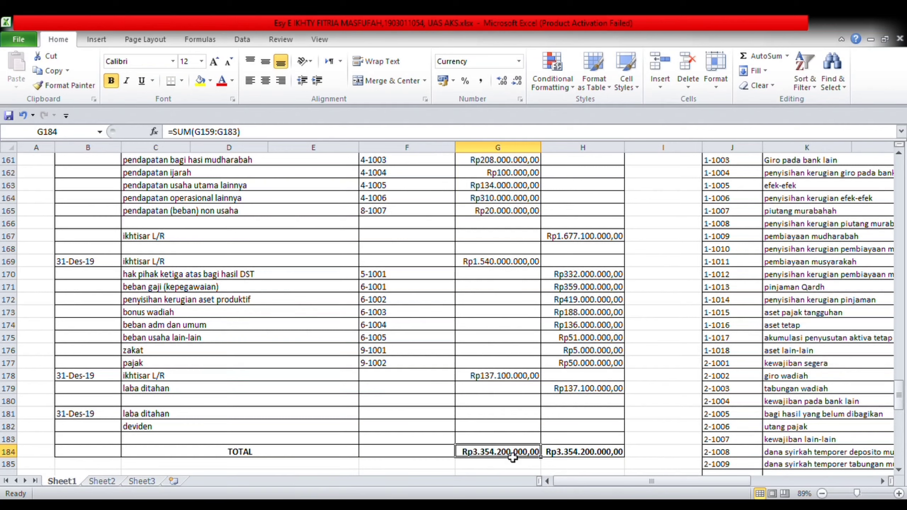
{"action": "left_click_drag", "start_coordinate": [537, 457], "coordinate": [593, 451]}
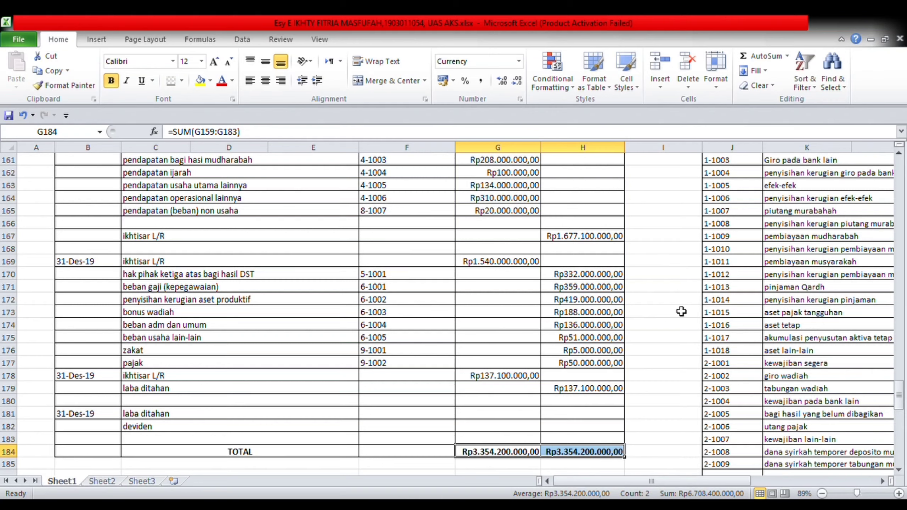
Bring the heading and column titles of the laporan Neraca Saldo Setelah penutupan in J157:O158 into view
{"action": "left_click", "coordinate": [841, 179]}
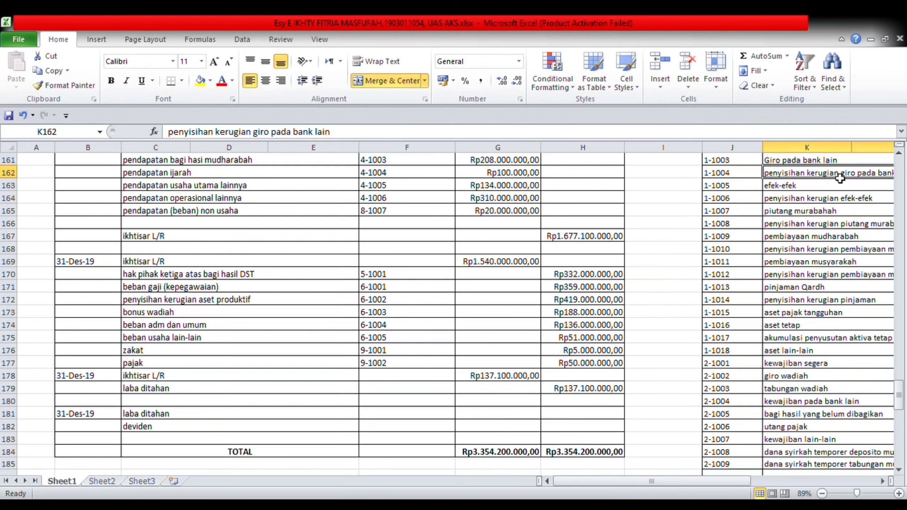
{"action": "key", "text": "Right"}
{"action": "key", "text": "Right"}
{"action": "key", "text": "Up"}
{"action": "key", "text": "Up"}
{"action": "key", "text": "Up"}
{"action": "key", "text": "Up"}
{"action": "key", "text": "Up"}
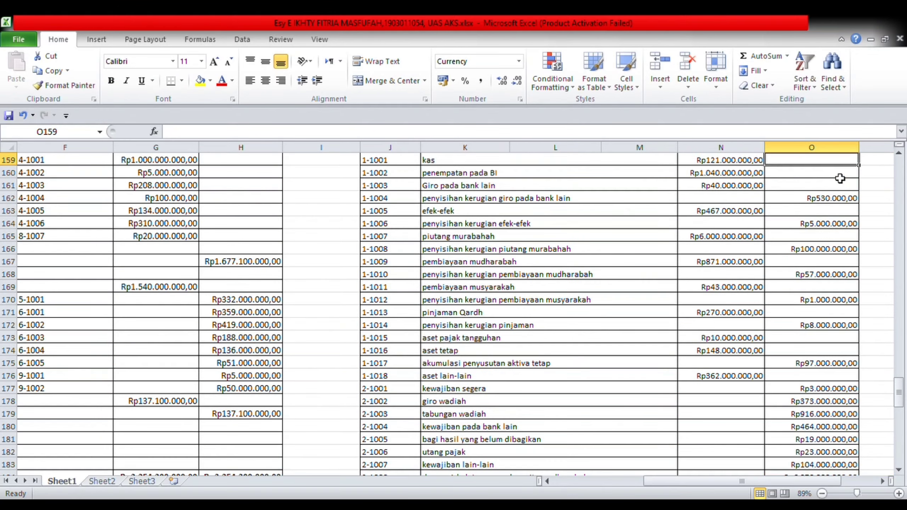
{"action": "key", "text": "Up"}
{"action": "key", "text": "Up"}
{"action": "key", "text": "Right"}
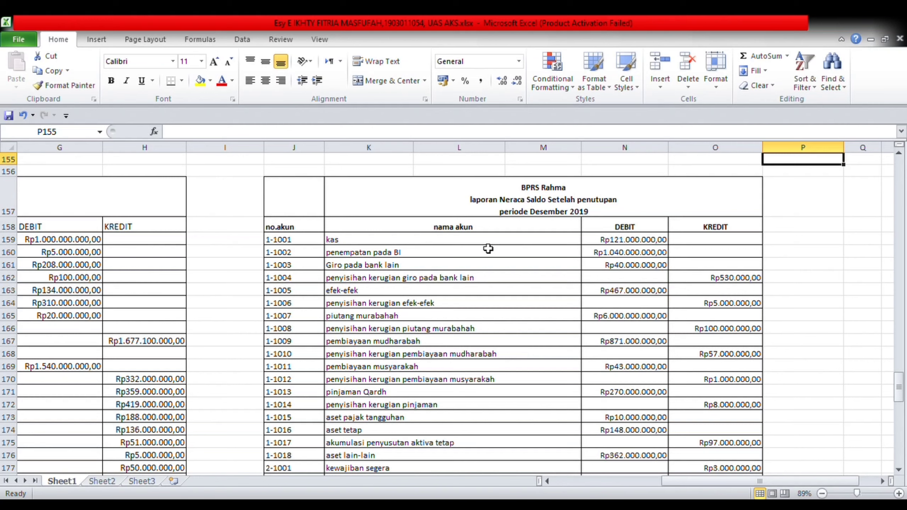
Review the account names in K159:K175 alongside sample balances in the DEBIT and KREDIT columns
{"action": "left_click", "coordinate": [445, 246]}
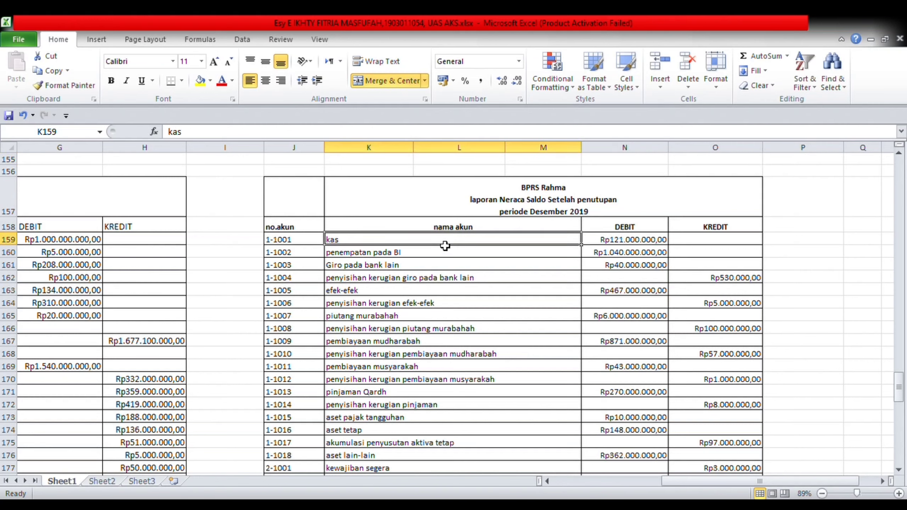
{"action": "left_click_drag", "start_coordinate": [442, 243], "coordinate": [462, 443]}
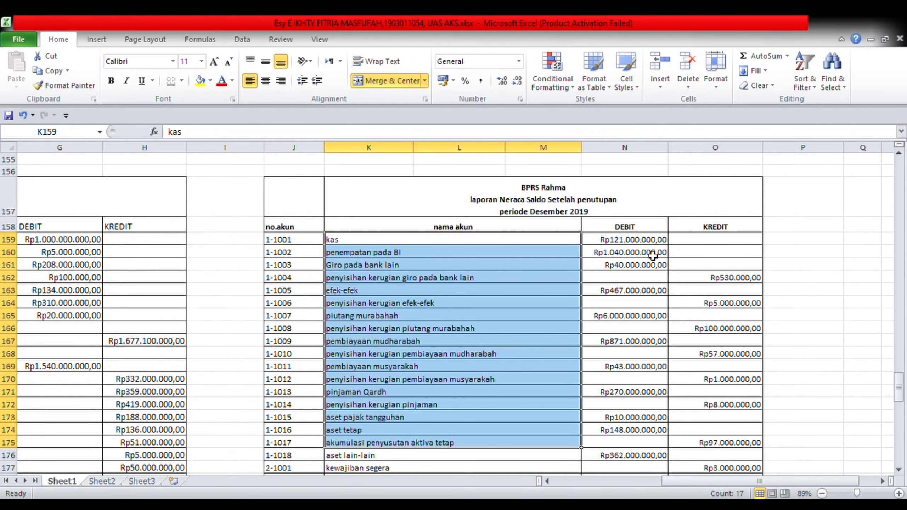
{"action": "left_click", "coordinate": [716, 278]}
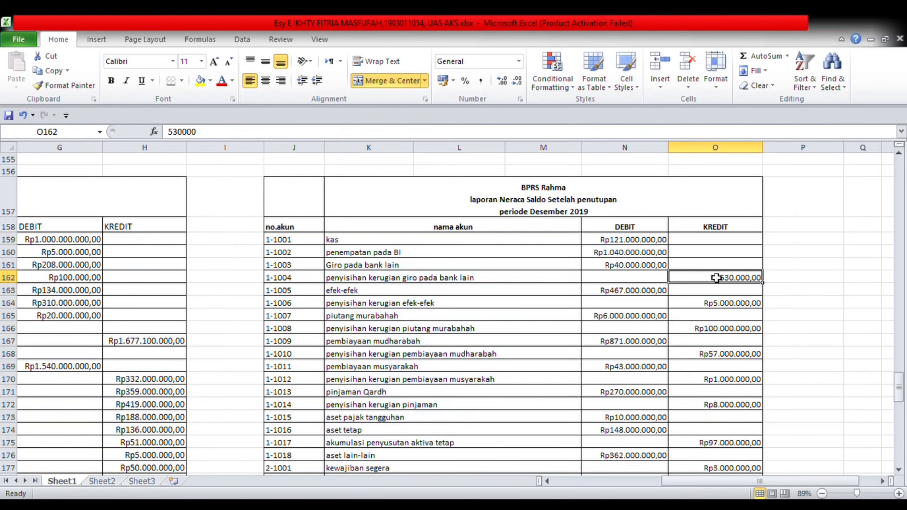
{"action": "left_click", "coordinate": [659, 252]}
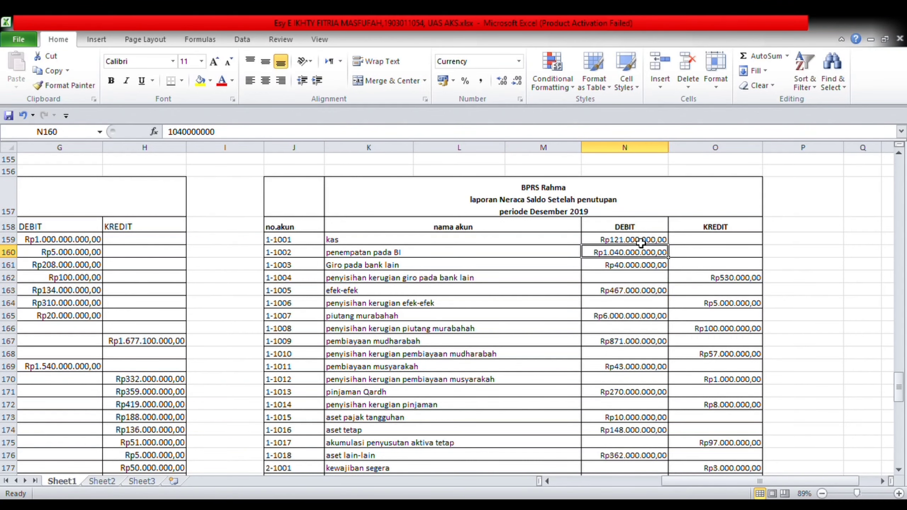
Examine the debit balances of the first asset accounts, from kas to efek-efek, in N159:N163
{"action": "left_click", "coordinate": [641, 242]}
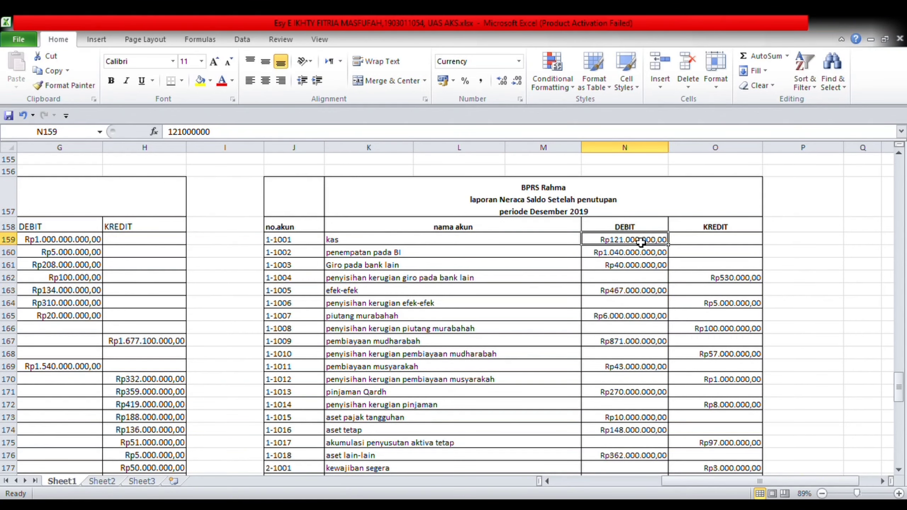
{"action": "left_click_drag", "start_coordinate": [641, 242], "coordinate": [673, 264]}
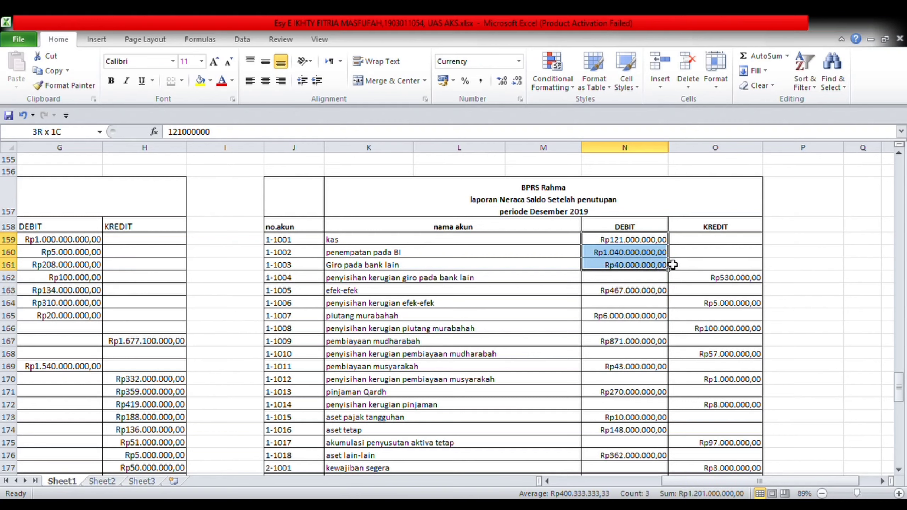
{"action": "left_click_drag", "start_coordinate": [673, 265], "coordinate": [674, 263]}
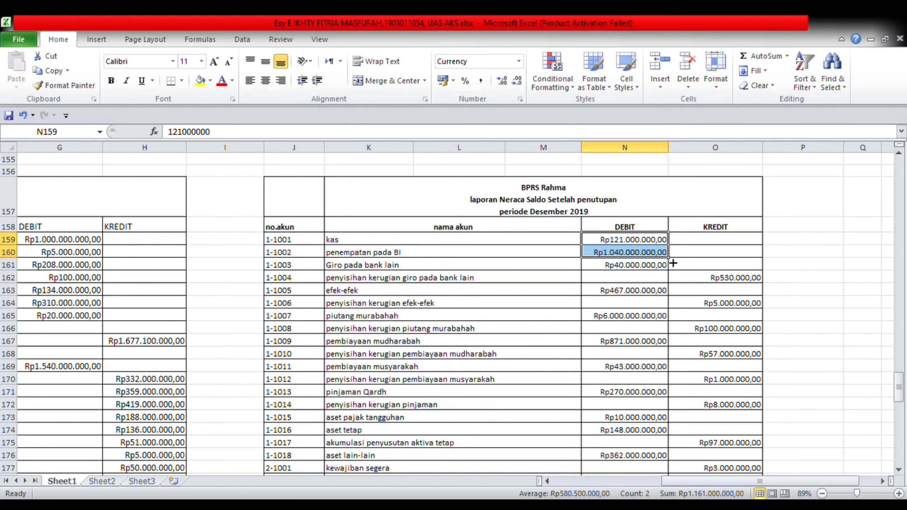
{"action": "left_click", "coordinate": [645, 240]}
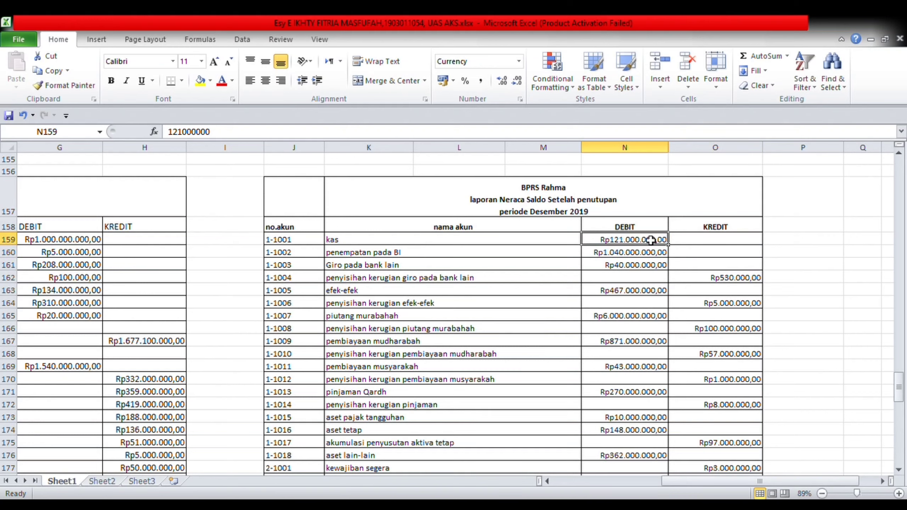
{"action": "left_click_drag", "start_coordinate": [651, 240], "coordinate": [656, 290]}
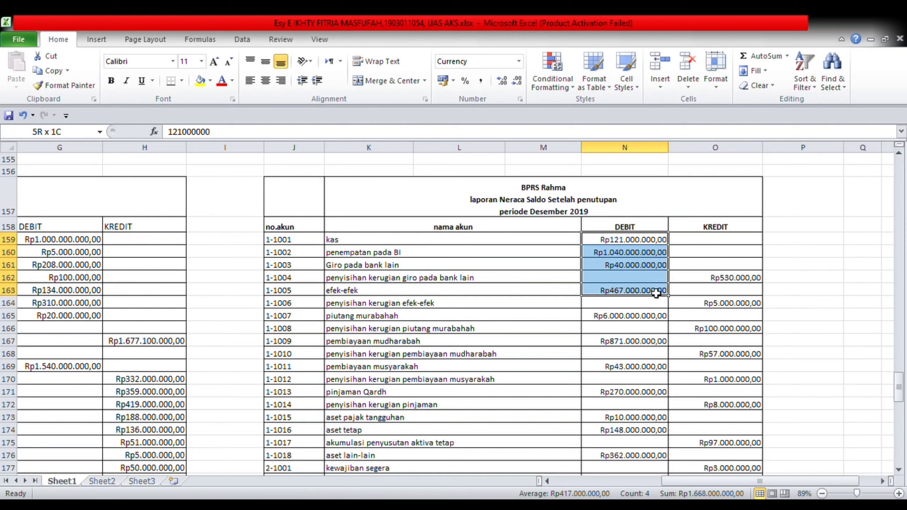
Go through the remaining post-closing accounts down to the TOTAL row and inspect the debit total's formula in N191
{"action": "left_click", "coordinate": [622, 312]}
{"action": "key", "text": "Down"}
{"action": "key", "text": "Down"}
{"action": "key", "text": "Down"}
{"action": "key", "text": "Down"}
{"action": "key", "text": "Down"}
{"action": "key", "text": "Down"}
{"action": "key", "text": "Down"}
{"action": "key", "text": "Down"}
{"action": "key", "text": "Down"}
{"action": "key", "text": "Down"}
{"action": "key", "text": "Down"}
{"action": "key", "text": "Down"}
{"action": "key", "text": "Down"}
{"action": "key", "text": "Down"}
{"action": "key", "text": "Down"}
{"action": "key", "text": "Down"}
{"action": "key", "text": "Down"}
{"action": "key", "text": "Down"}
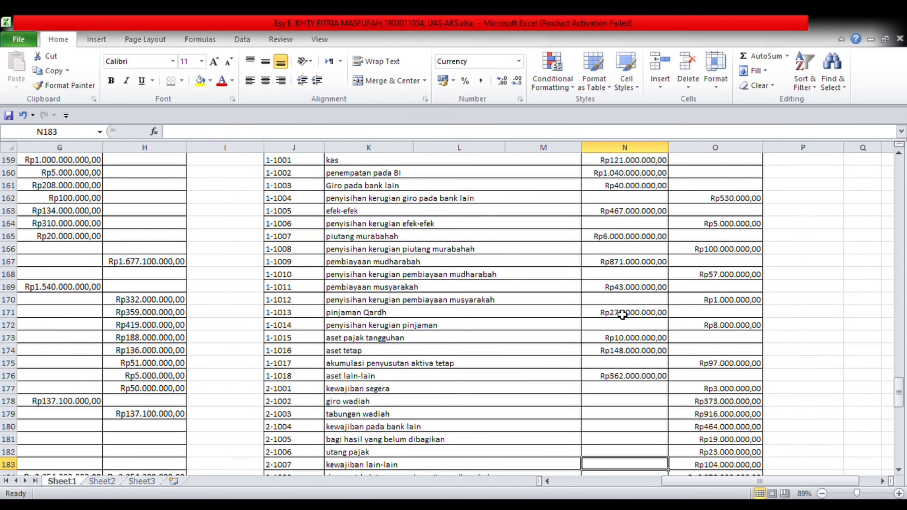
{"action": "key", "text": "Down"}
{"action": "key", "text": "Down"}
{"action": "key", "text": "Down"}
{"action": "key", "text": "Down"}
{"action": "key", "text": "Down"}
{"action": "key", "text": "Down"}
{"action": "key", "text": "Down"}
{"action": "key", "text": "Down"}
{"action": "key", "text": "Down"}
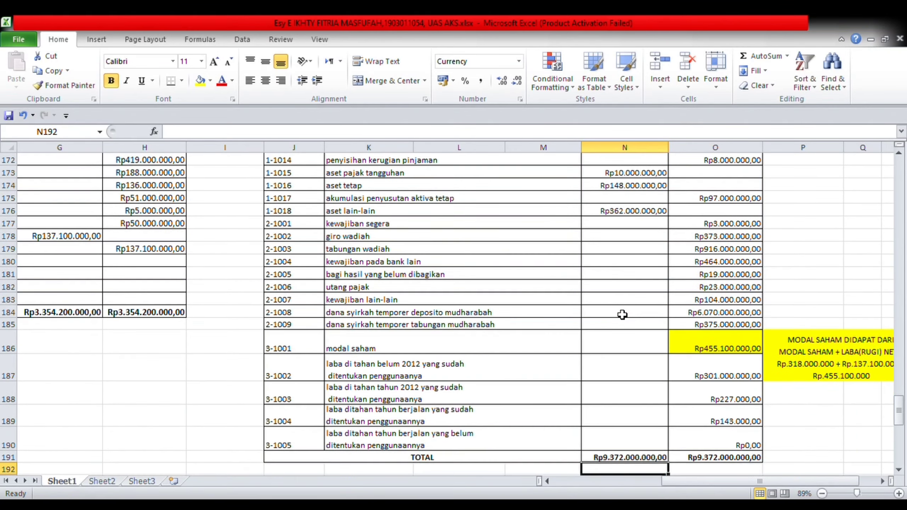
{"action": "key", "text": "Up"}
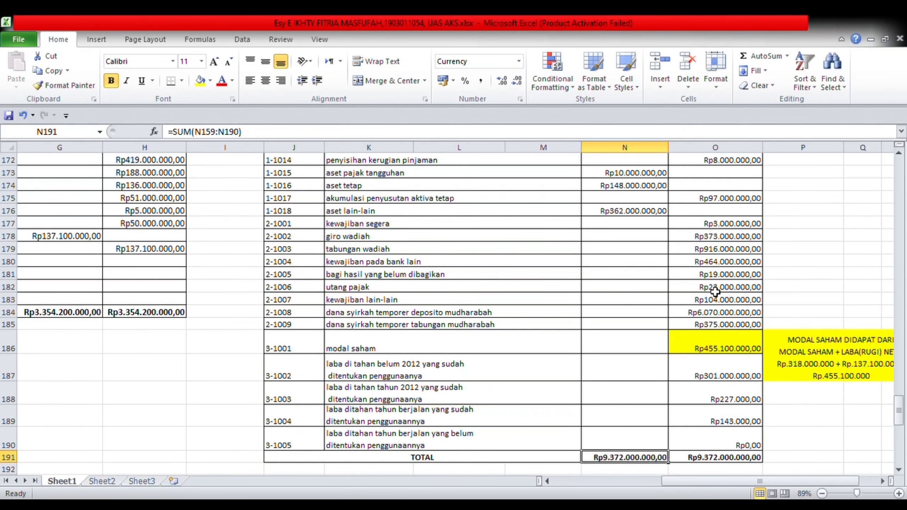
Trace the modal saham credit in O186 to the note in P186 that adds modal saham and laba(rugi) neto
{"action": "left_click", "coordinate": [762, 346]}
{"action": "key", "text": "Right"}
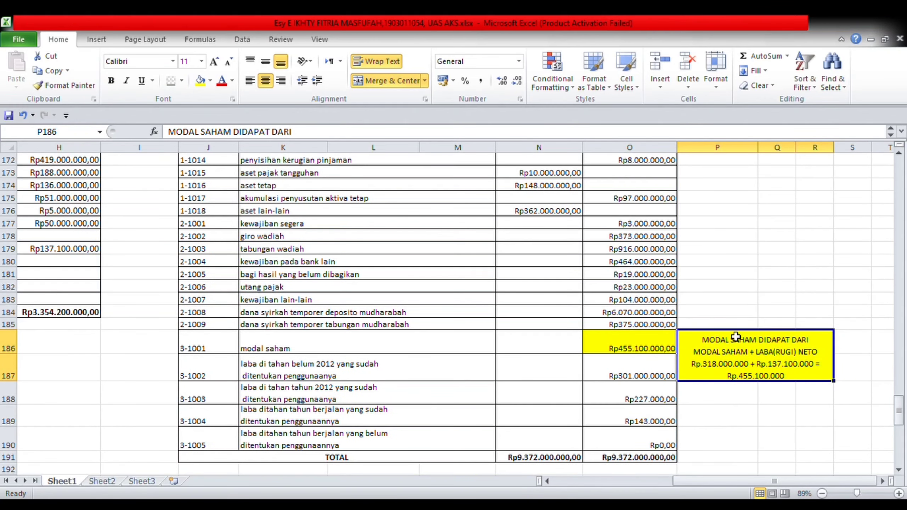
{"action": "left_click", "coordinate": [391, 347]}
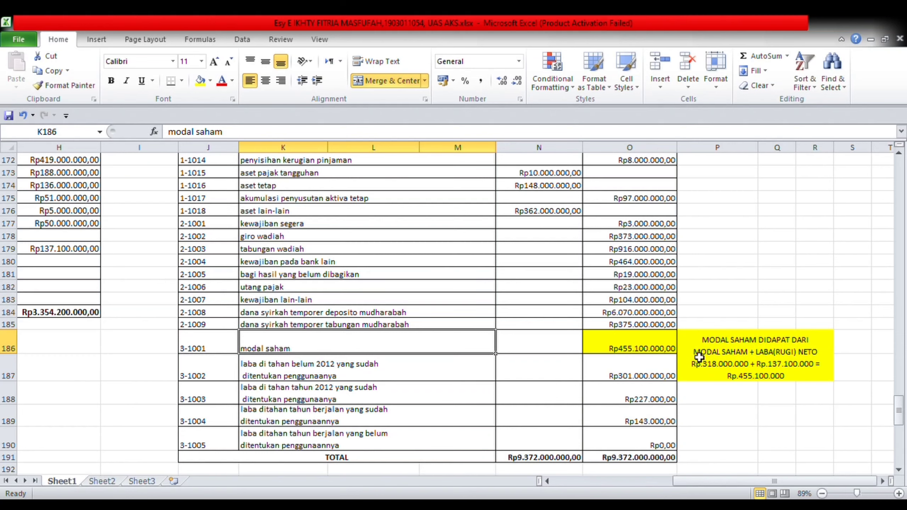
{"action": "left_click", "coordinate": [713, 375]}
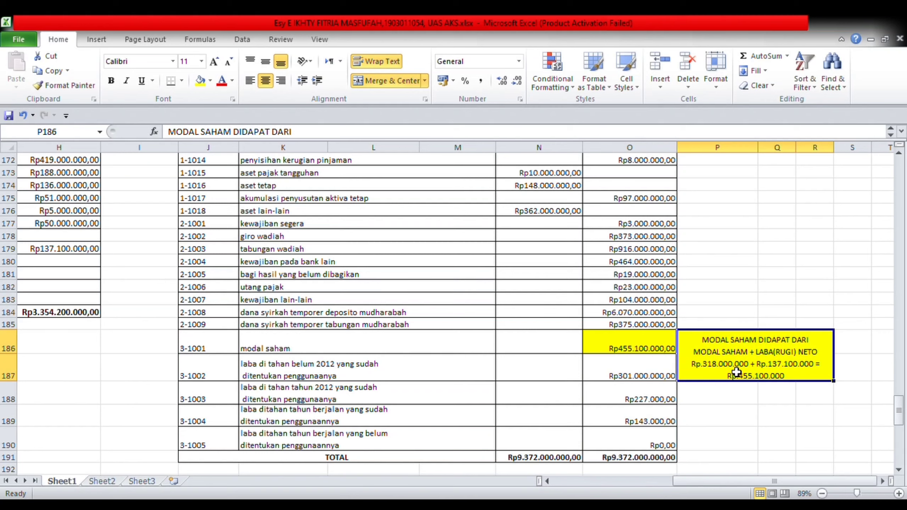
{"action": "left_click", "coordinate": [629, 354]}
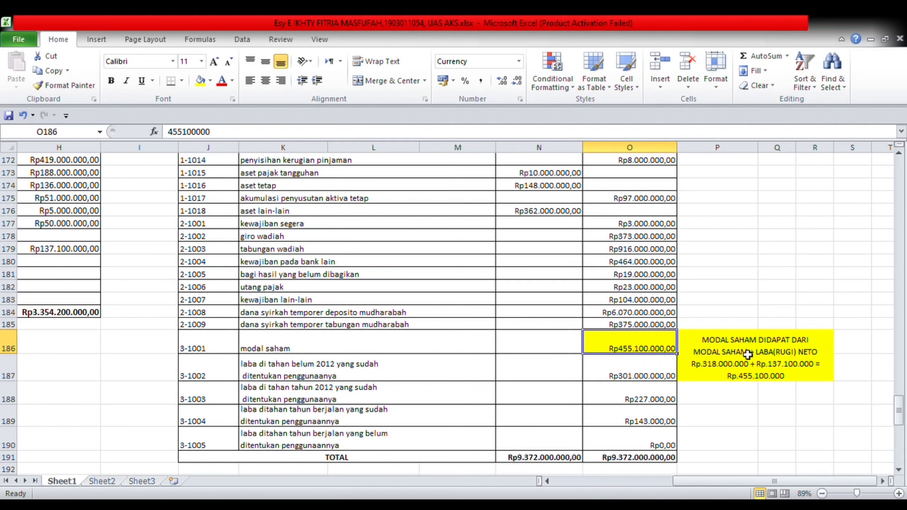
{"action": "left_click", "coordinate": [727, 344]}
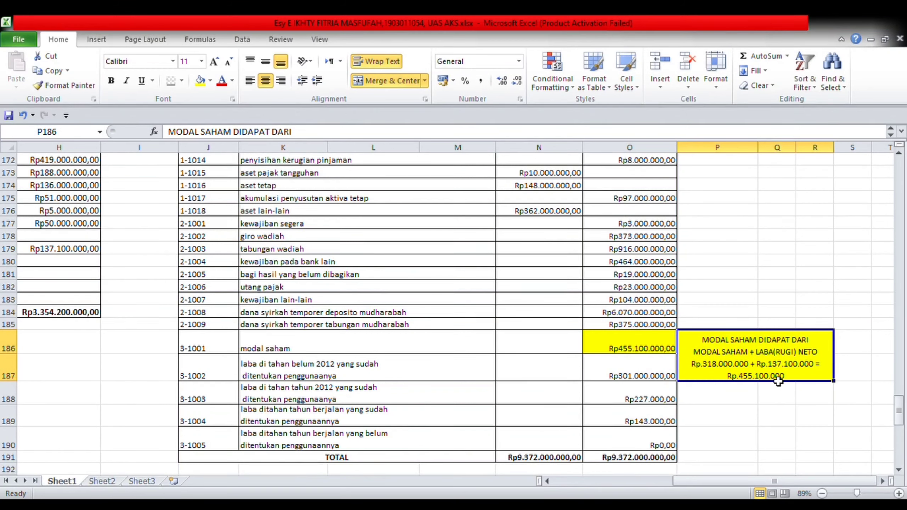
{"action": "left_click", "coordinate": [634, 349]}
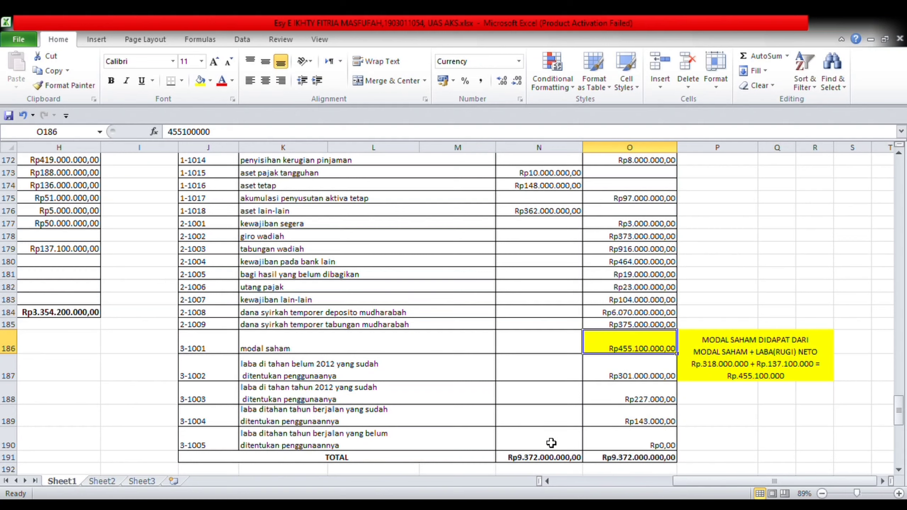
Compare the post-closing debit and credit totals in N191:O191 and inspect their SUM formulas
{"action": "left_click", "coordinate": [553, 460]}
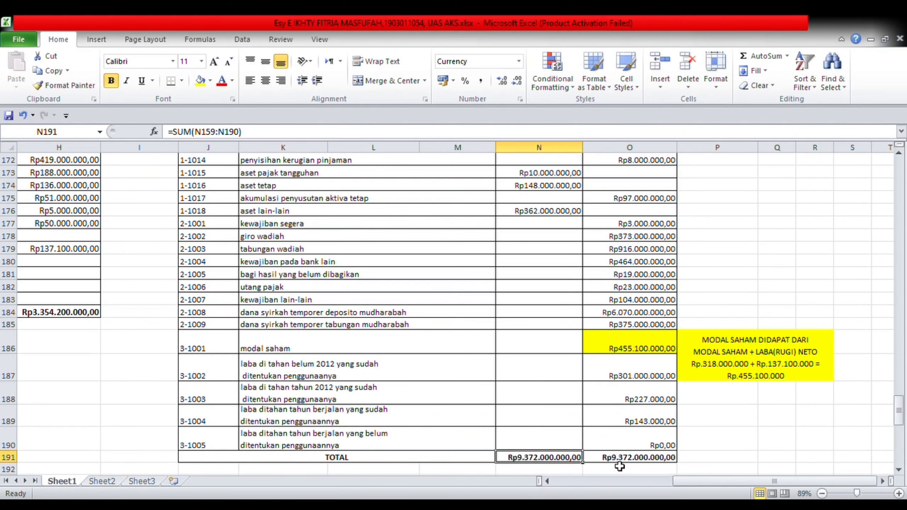
{"action": "key", "text": "Right"}
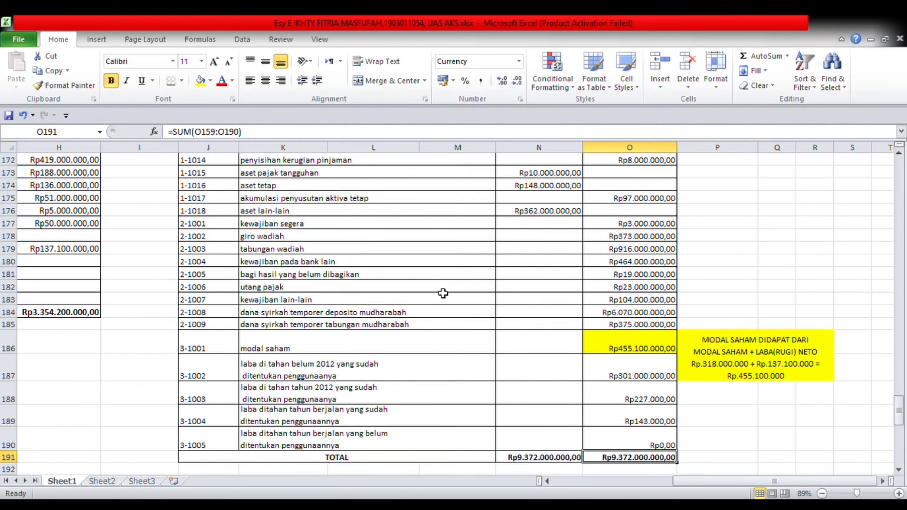
Continue past the TOTAL row to the area below the post-closing trial balance
{"action": "key", "text": "Down"}
{"action": "key", "text": "Down"}
{"action": "key", "text": "Down"}
{"action": "key", "text": "Down"}
{"action": "key", "text": "Down"}
{"action": "key", "text": "Down"}
{"action": "key", "text": "Down"}
{"action": "key", "text": "Down"}
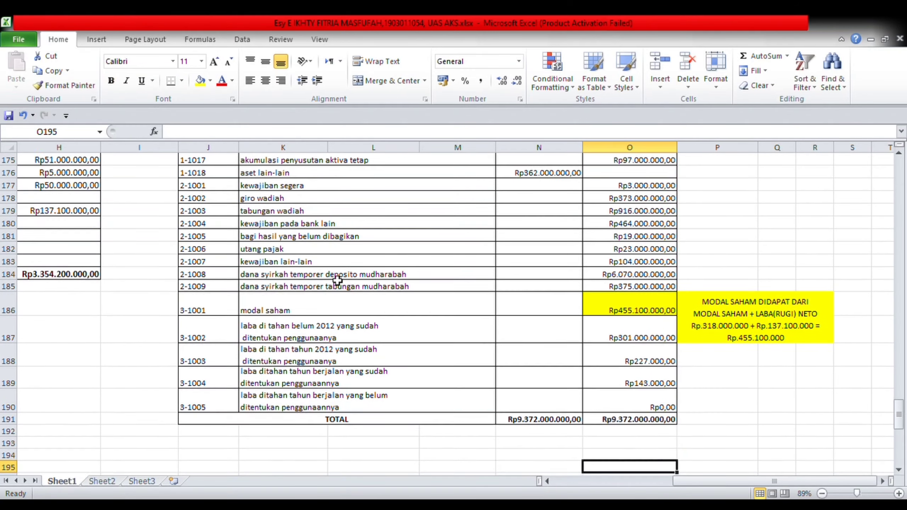